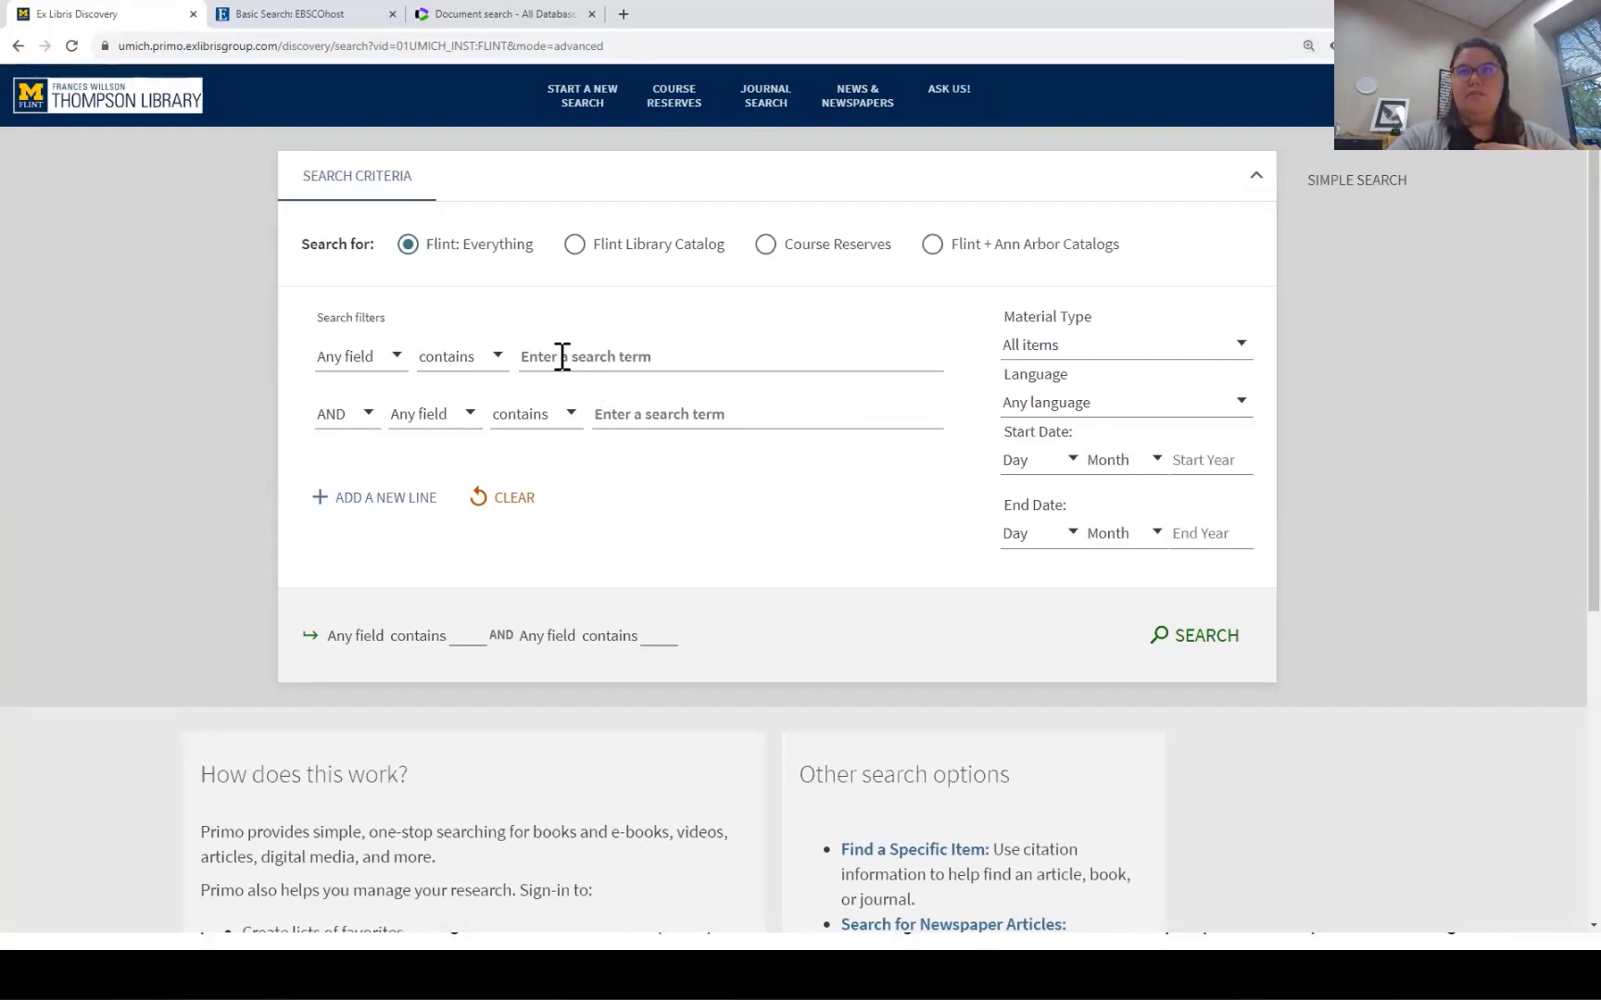
Enter divorce as the first search term and "grade point average" OR "academic achievement" on the second AND line.
left_click(529, 357)
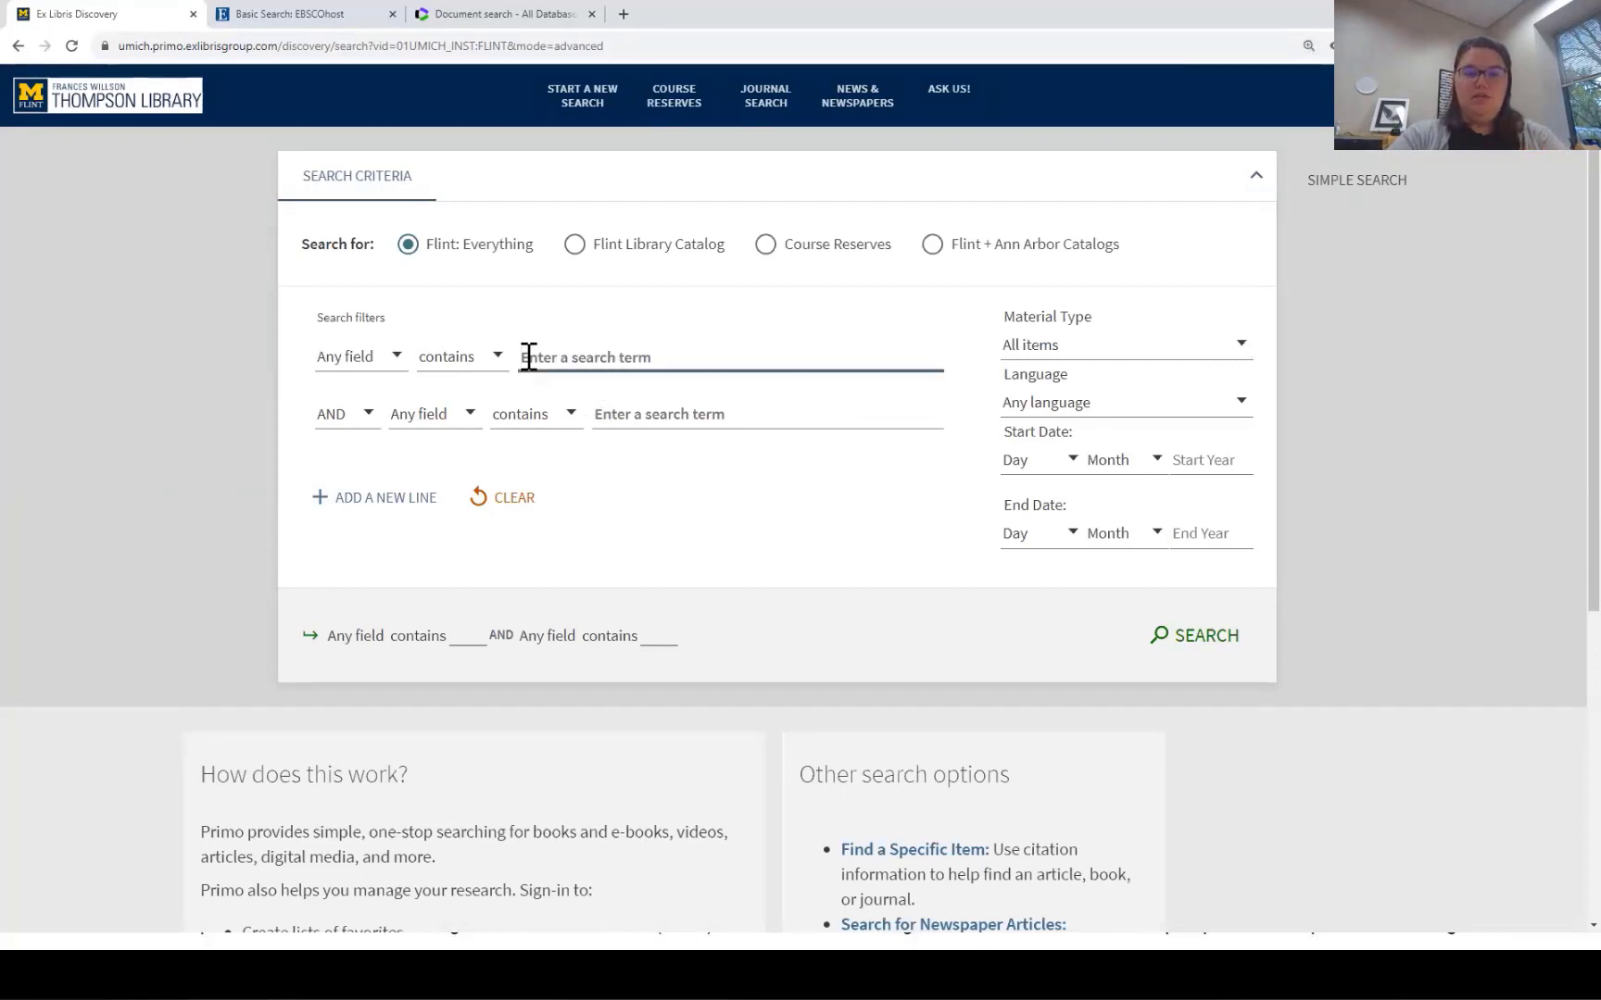
type("divorce")
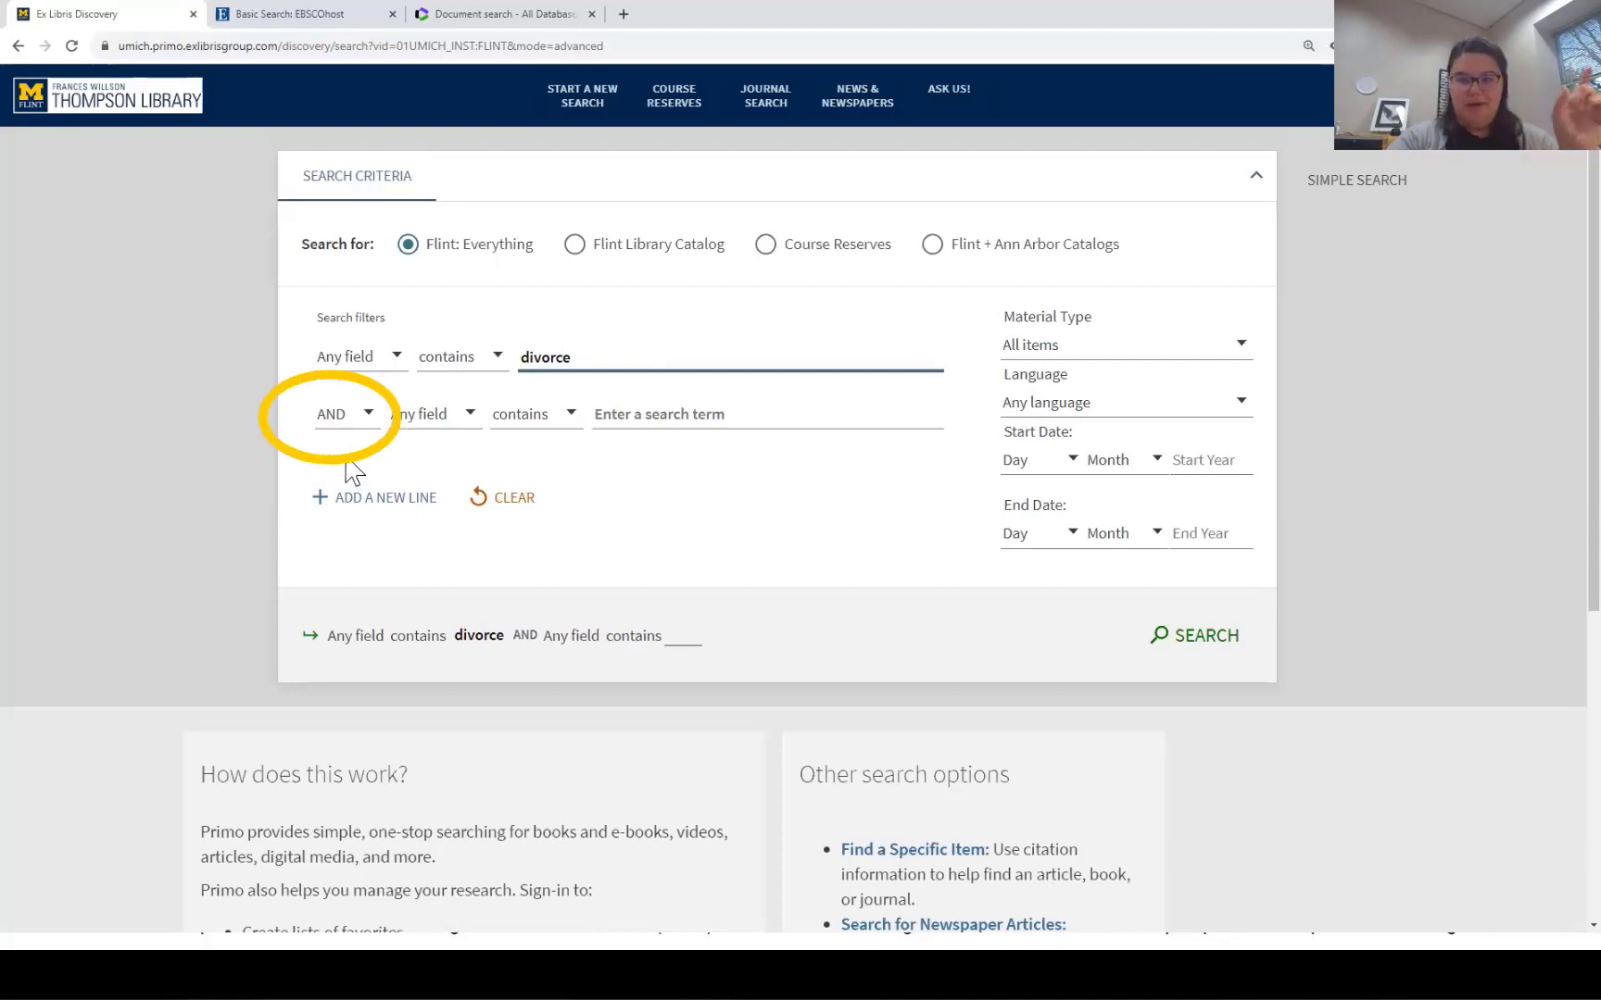
left_click(629, 422)
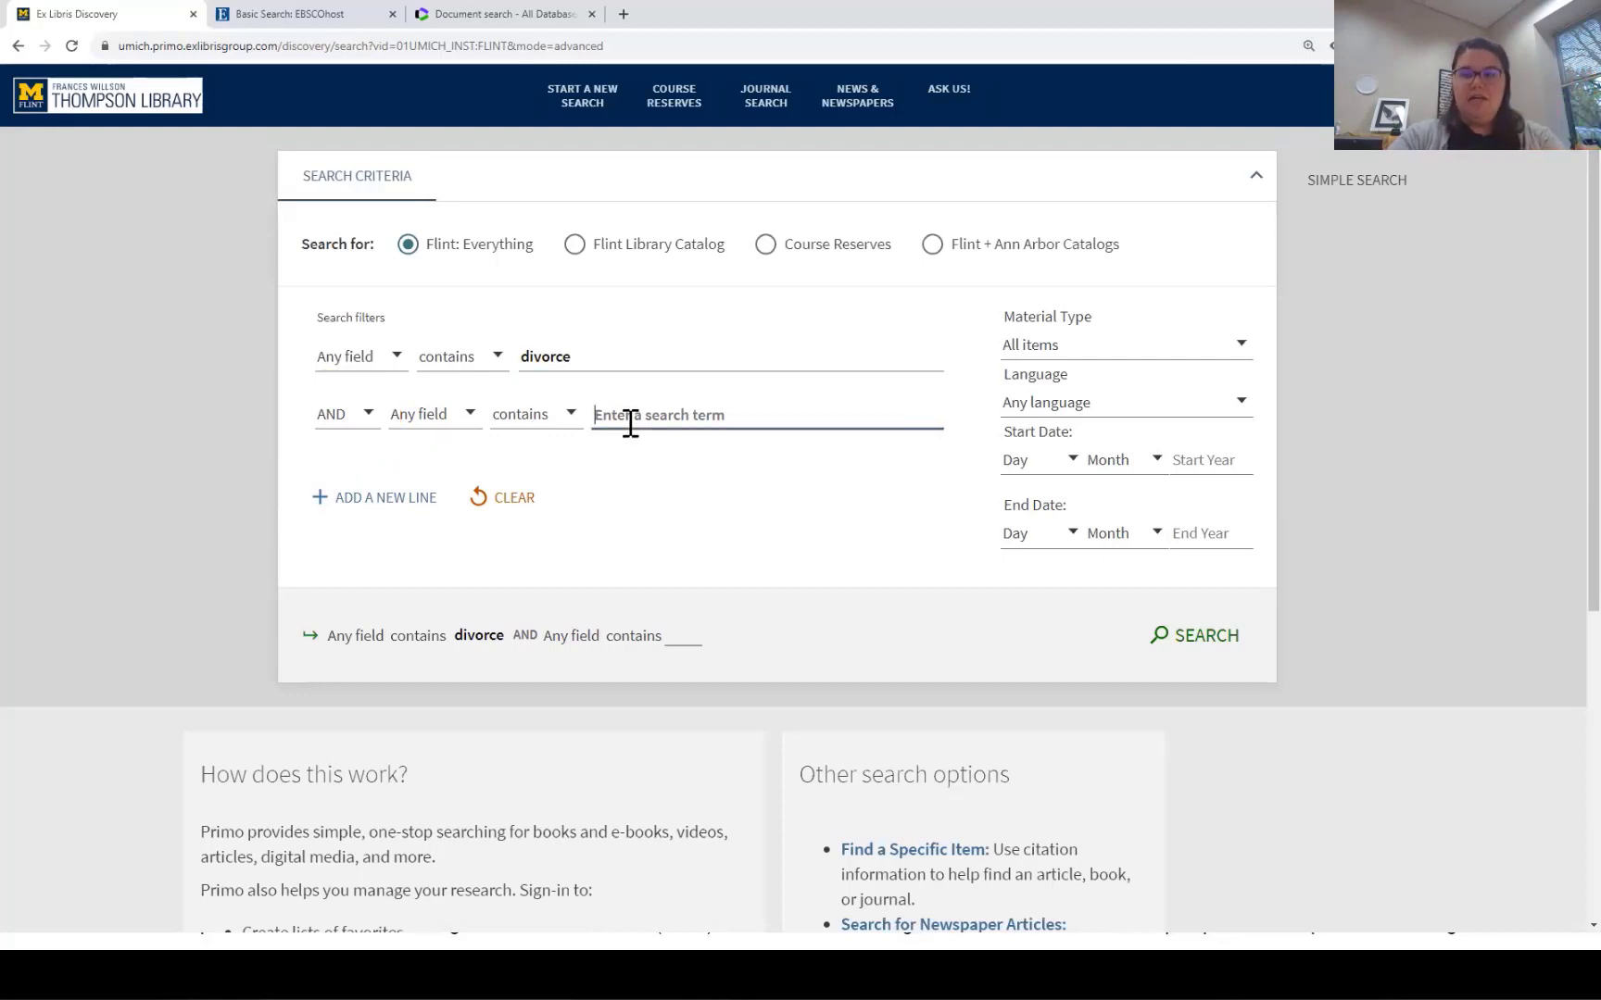
type("\"grade")
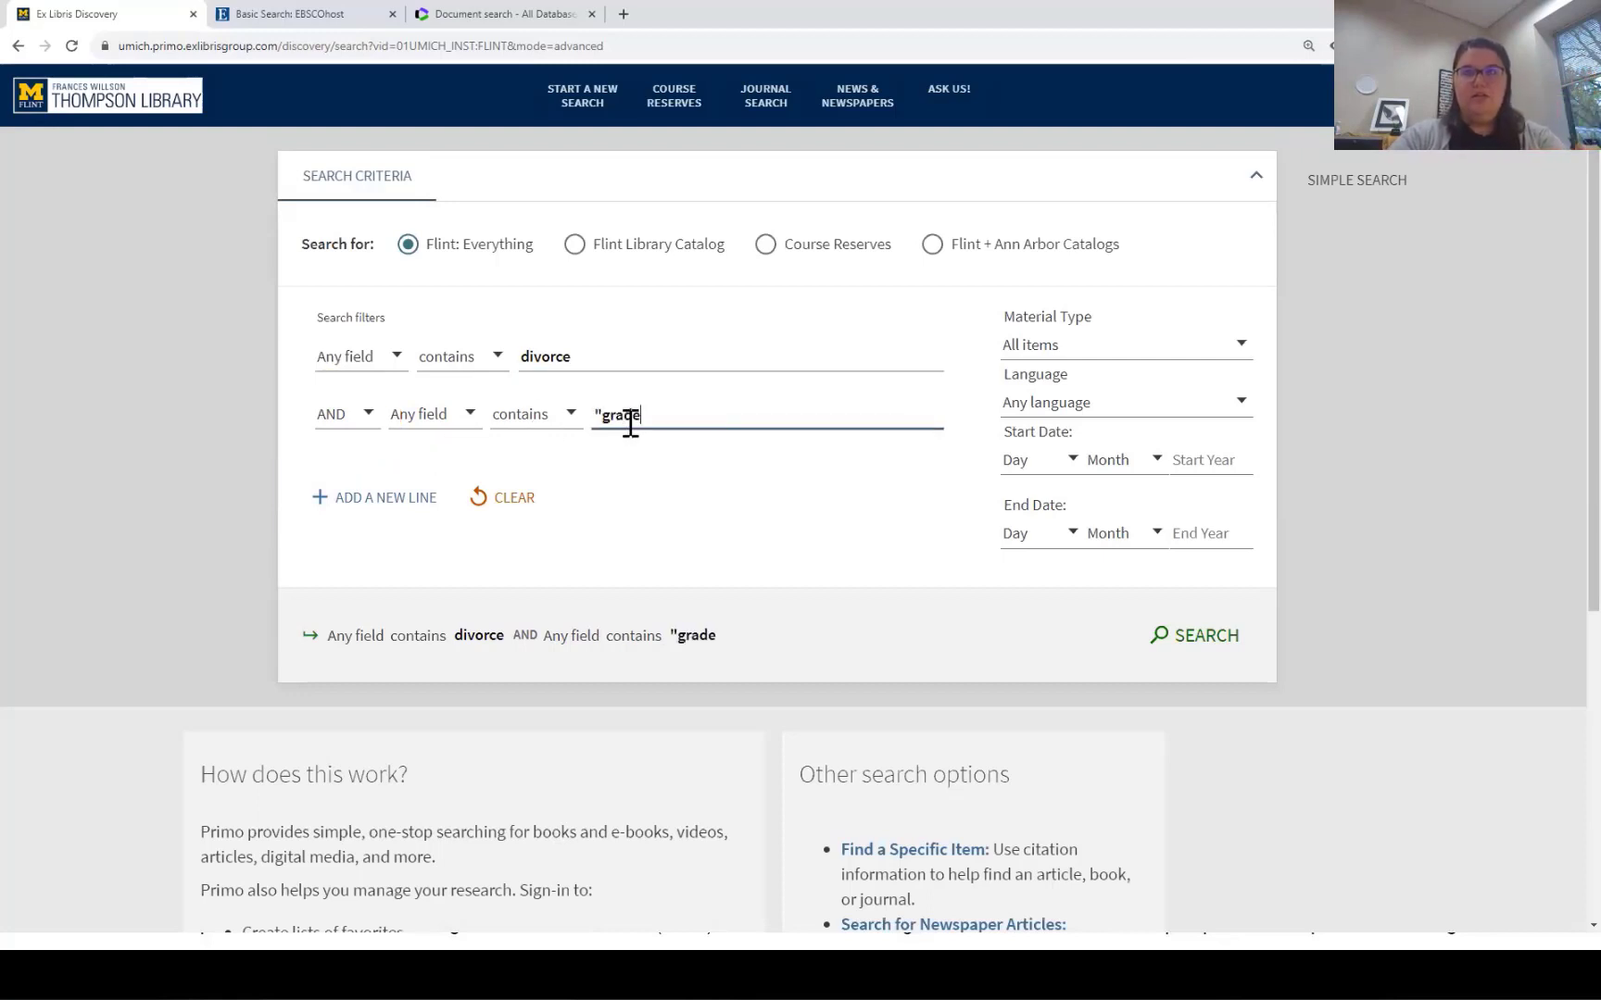
type(" point average")
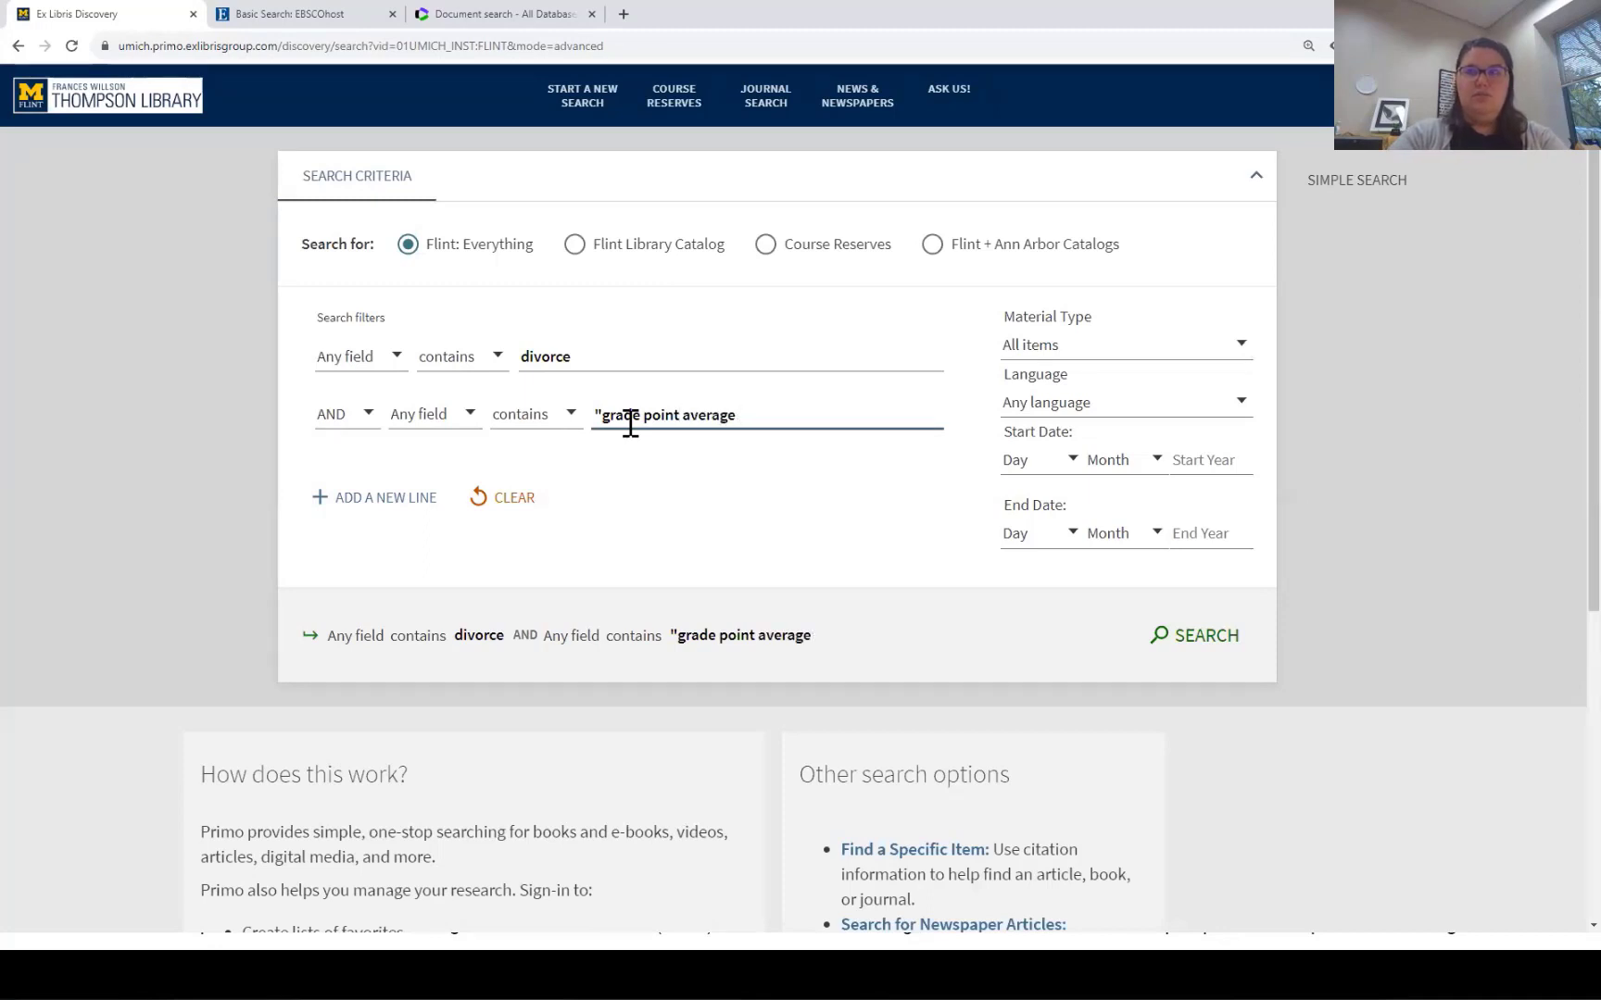
type("\" OR")
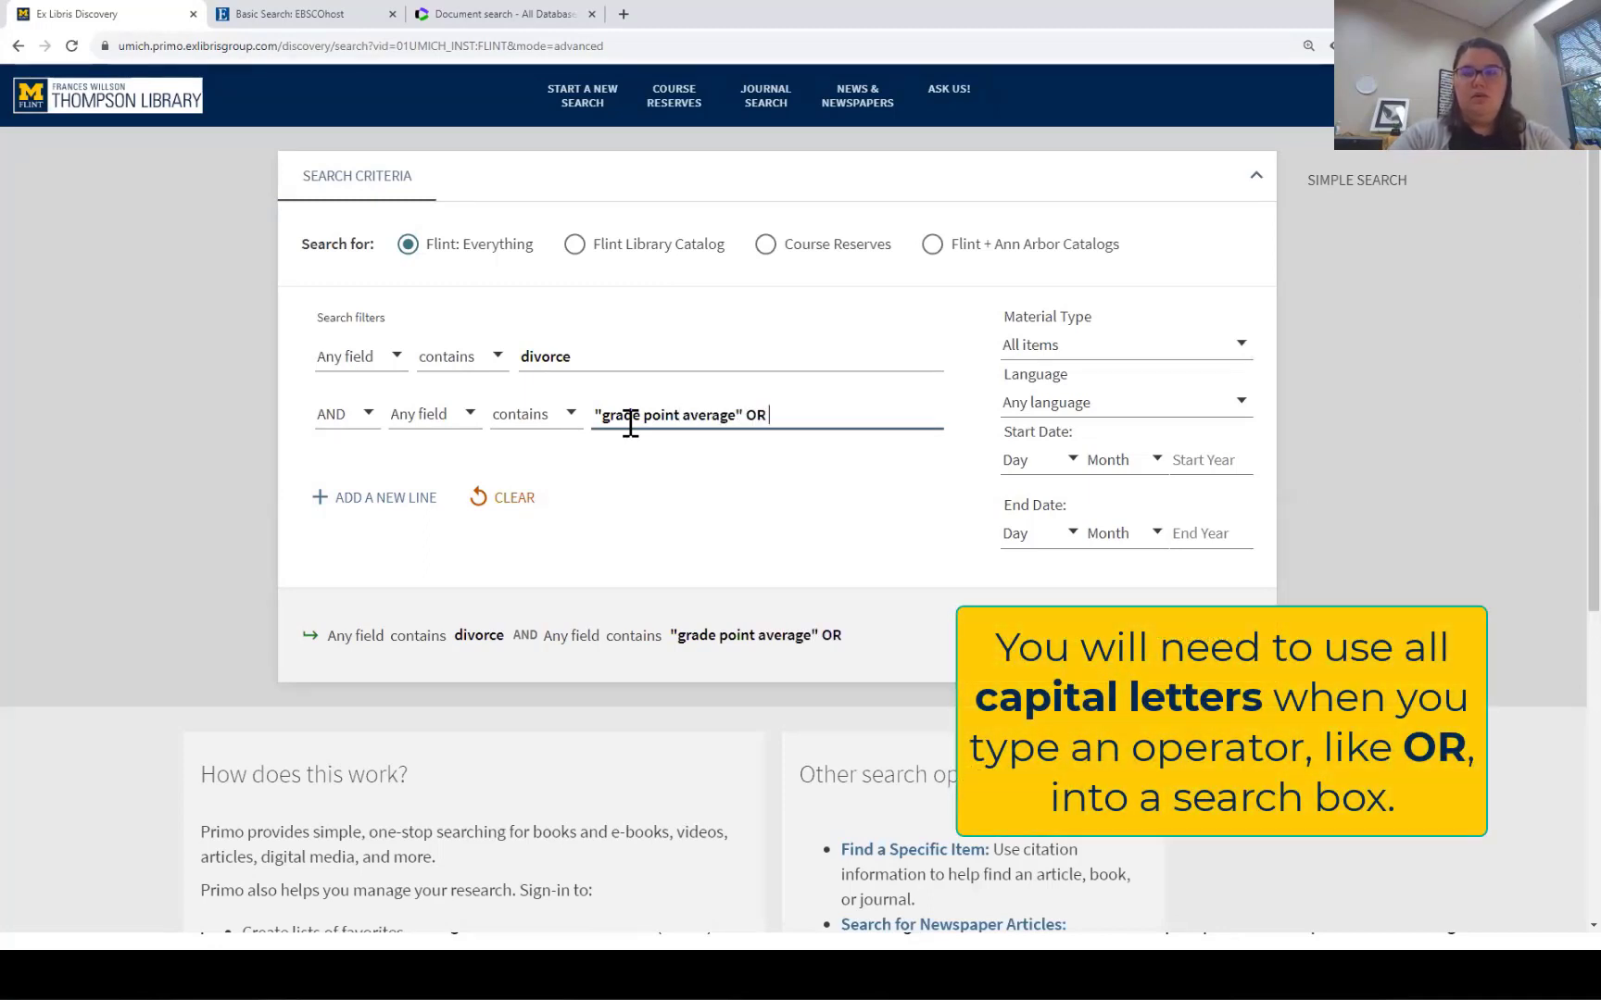
type(" \"academic ach")
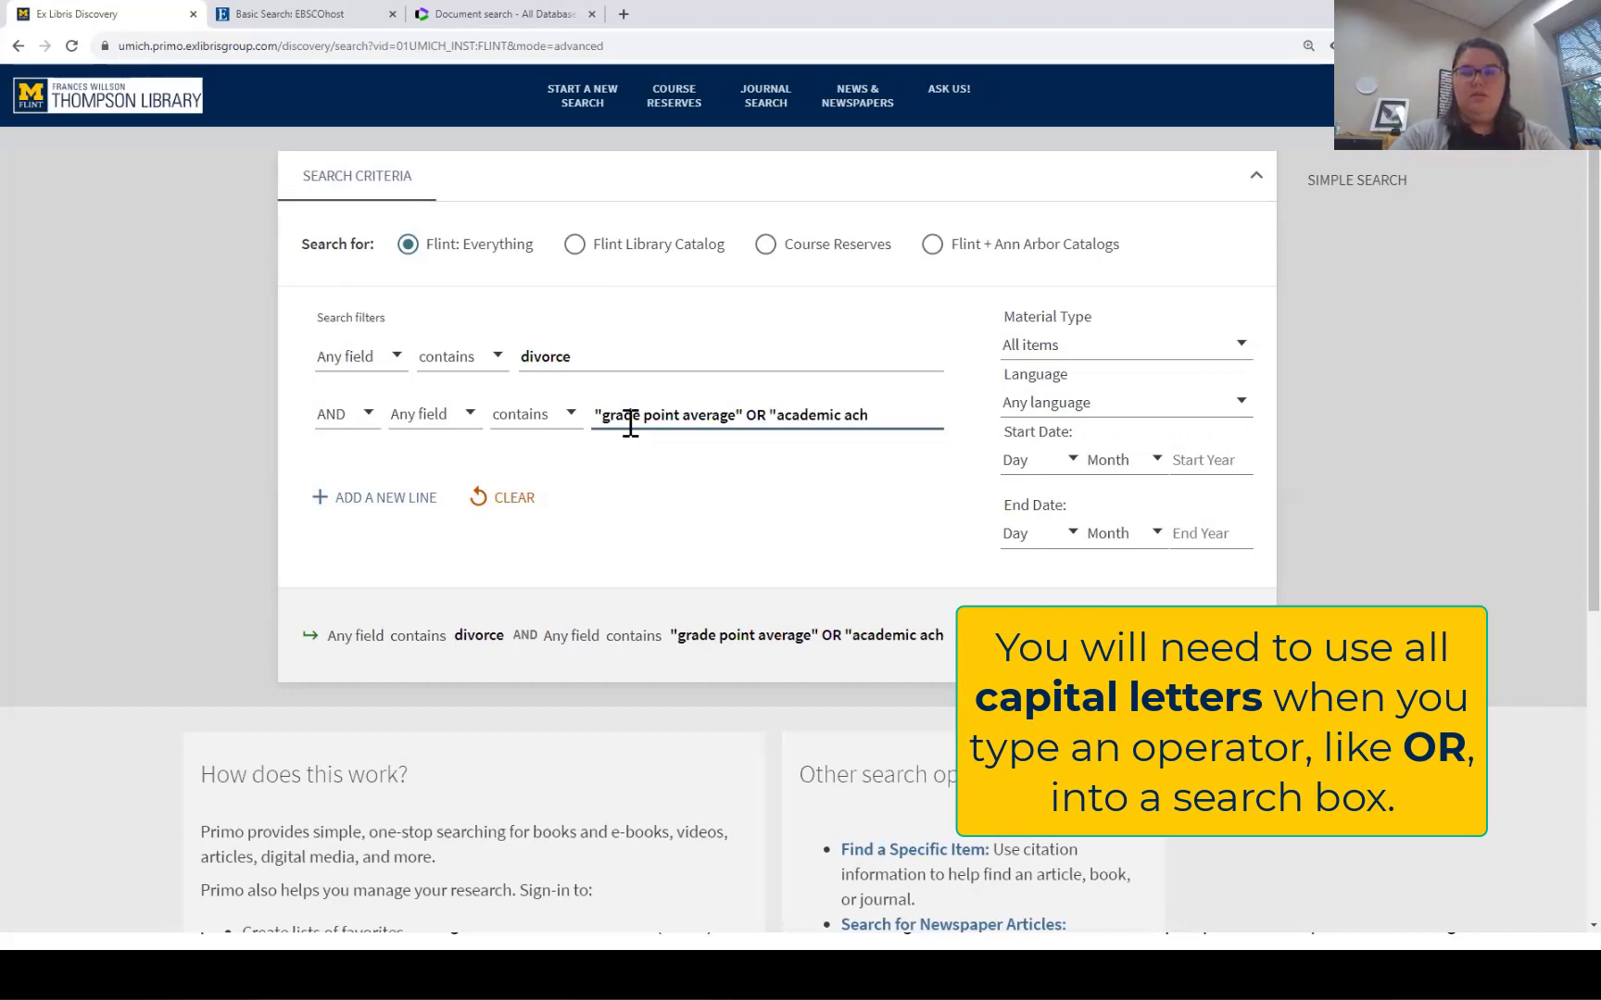
type("eivement\"")
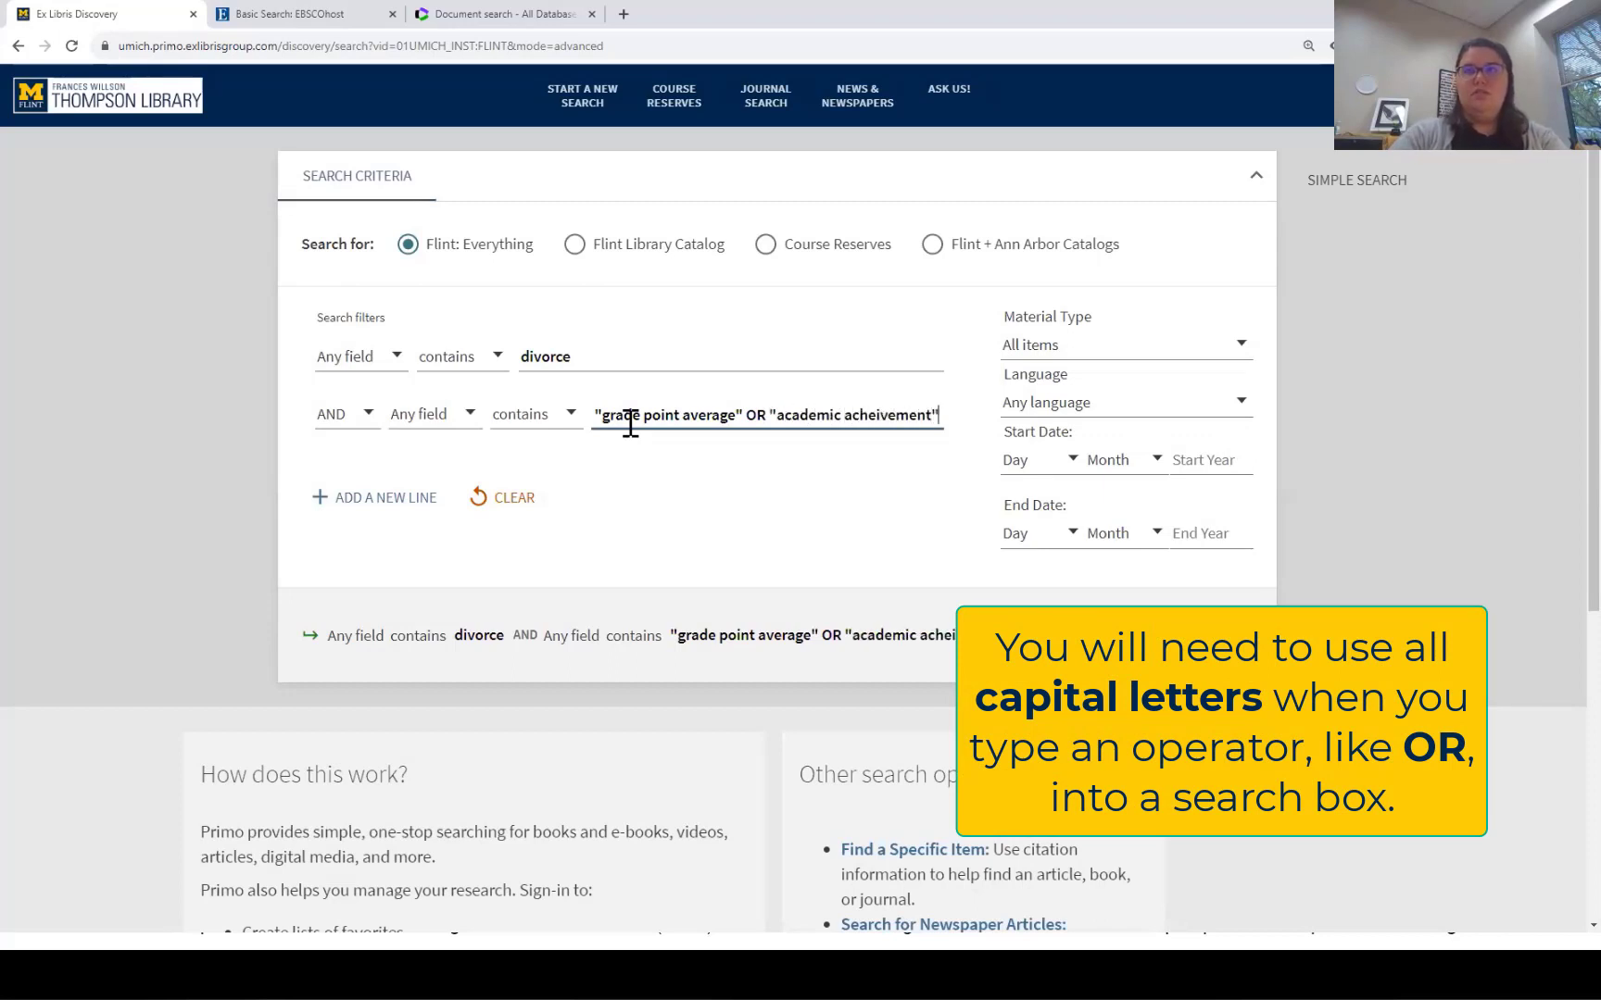
right_click(881, 419)
left_click(927, 433)
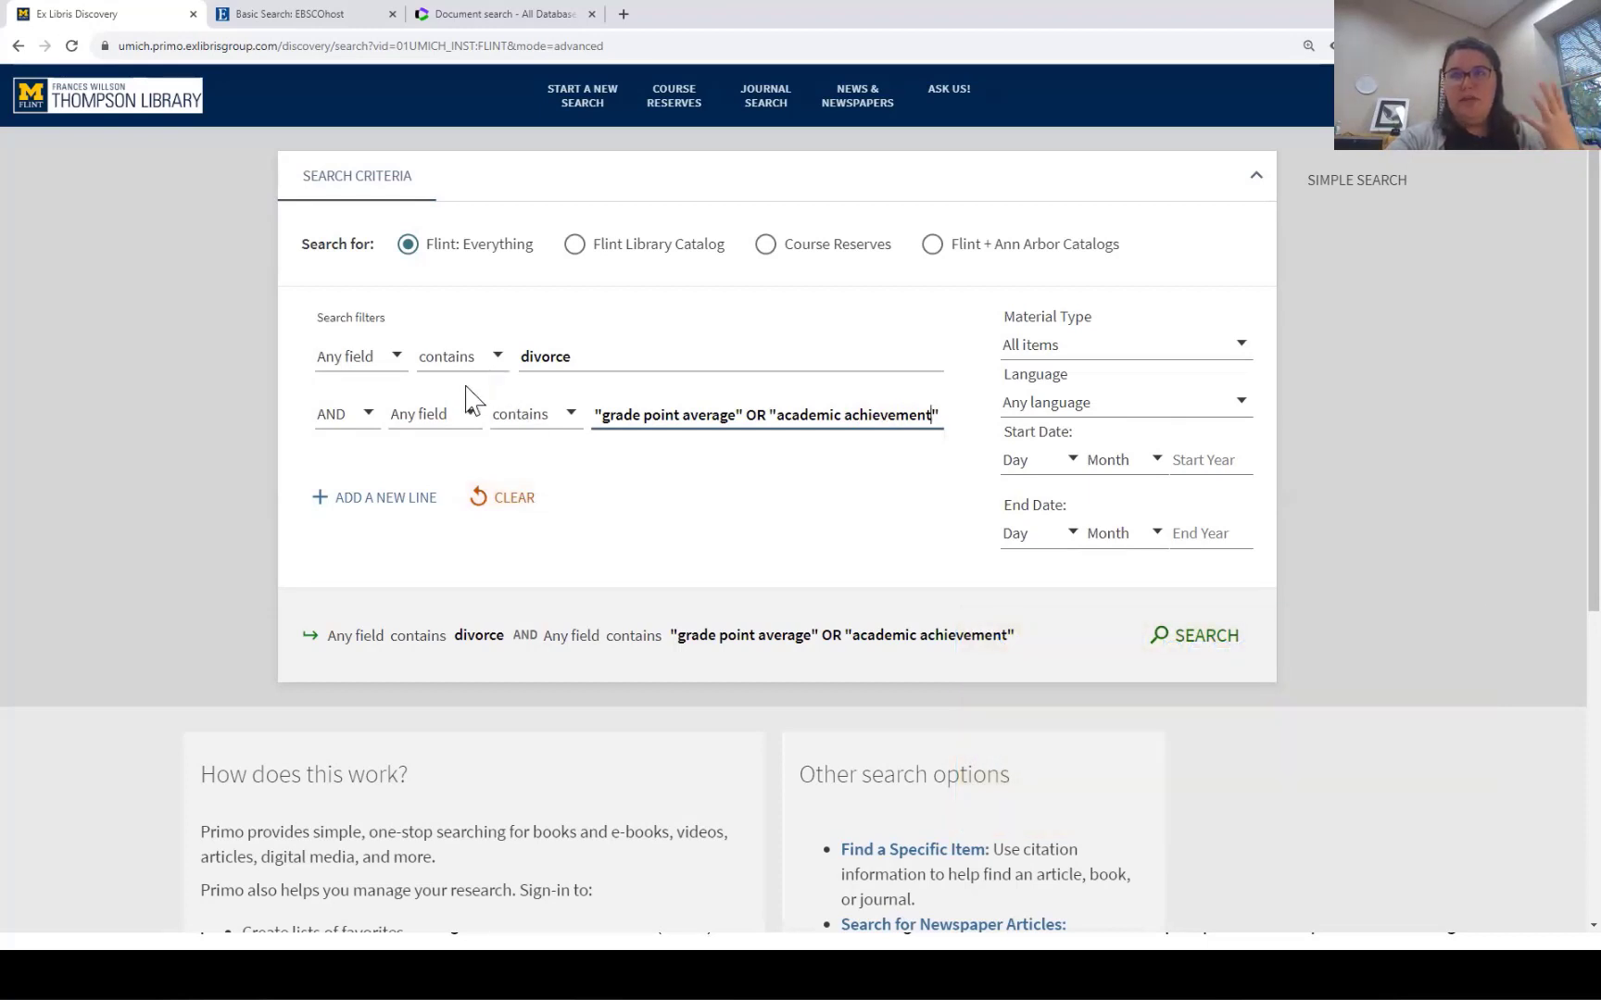
Add a third search line, keep its operator as AND, and enter "high schoo" in quotation marks as its term.
left_click(338, 520)
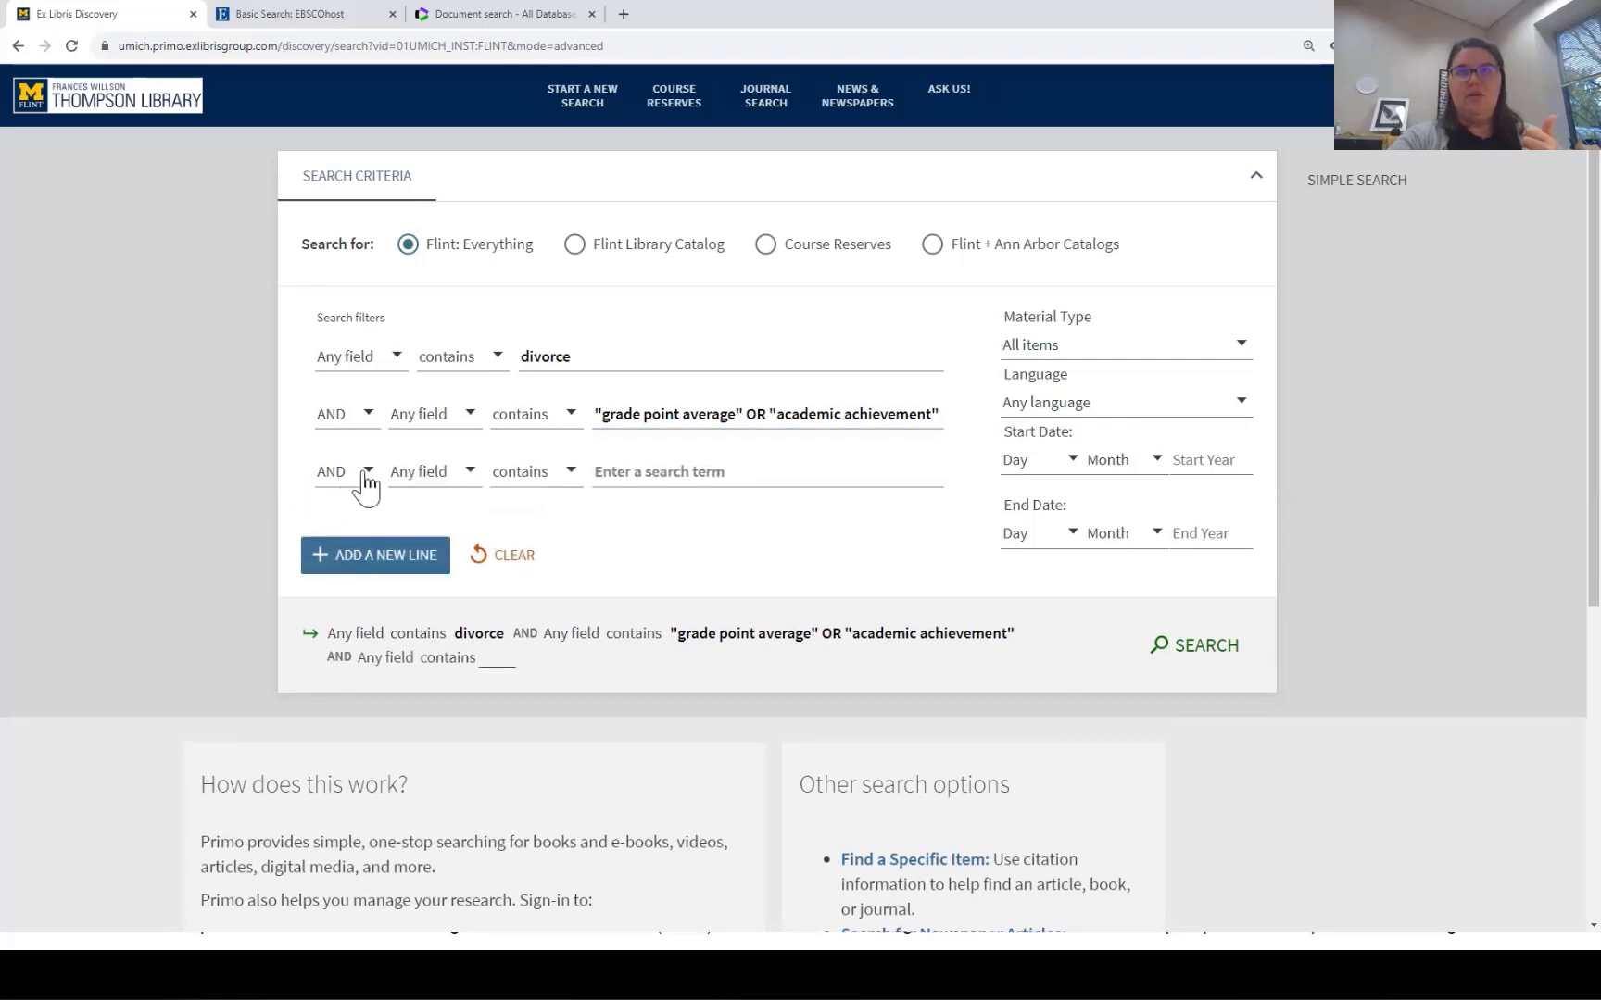
left_click(361, 477)
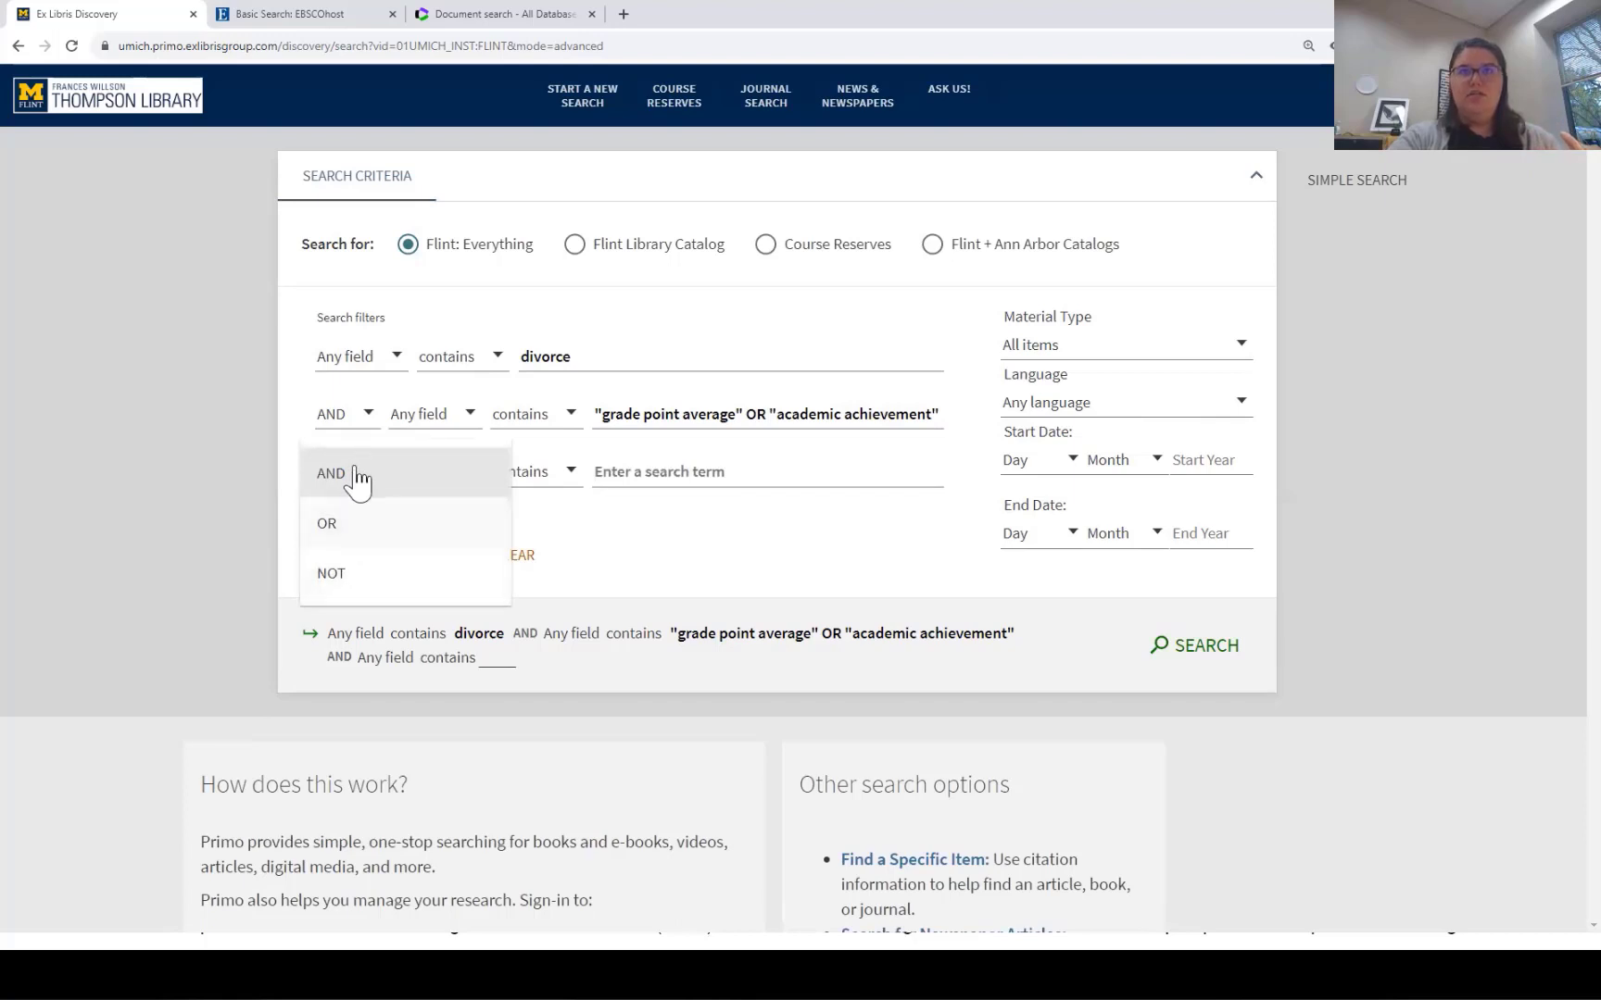
left_click(667, 466)
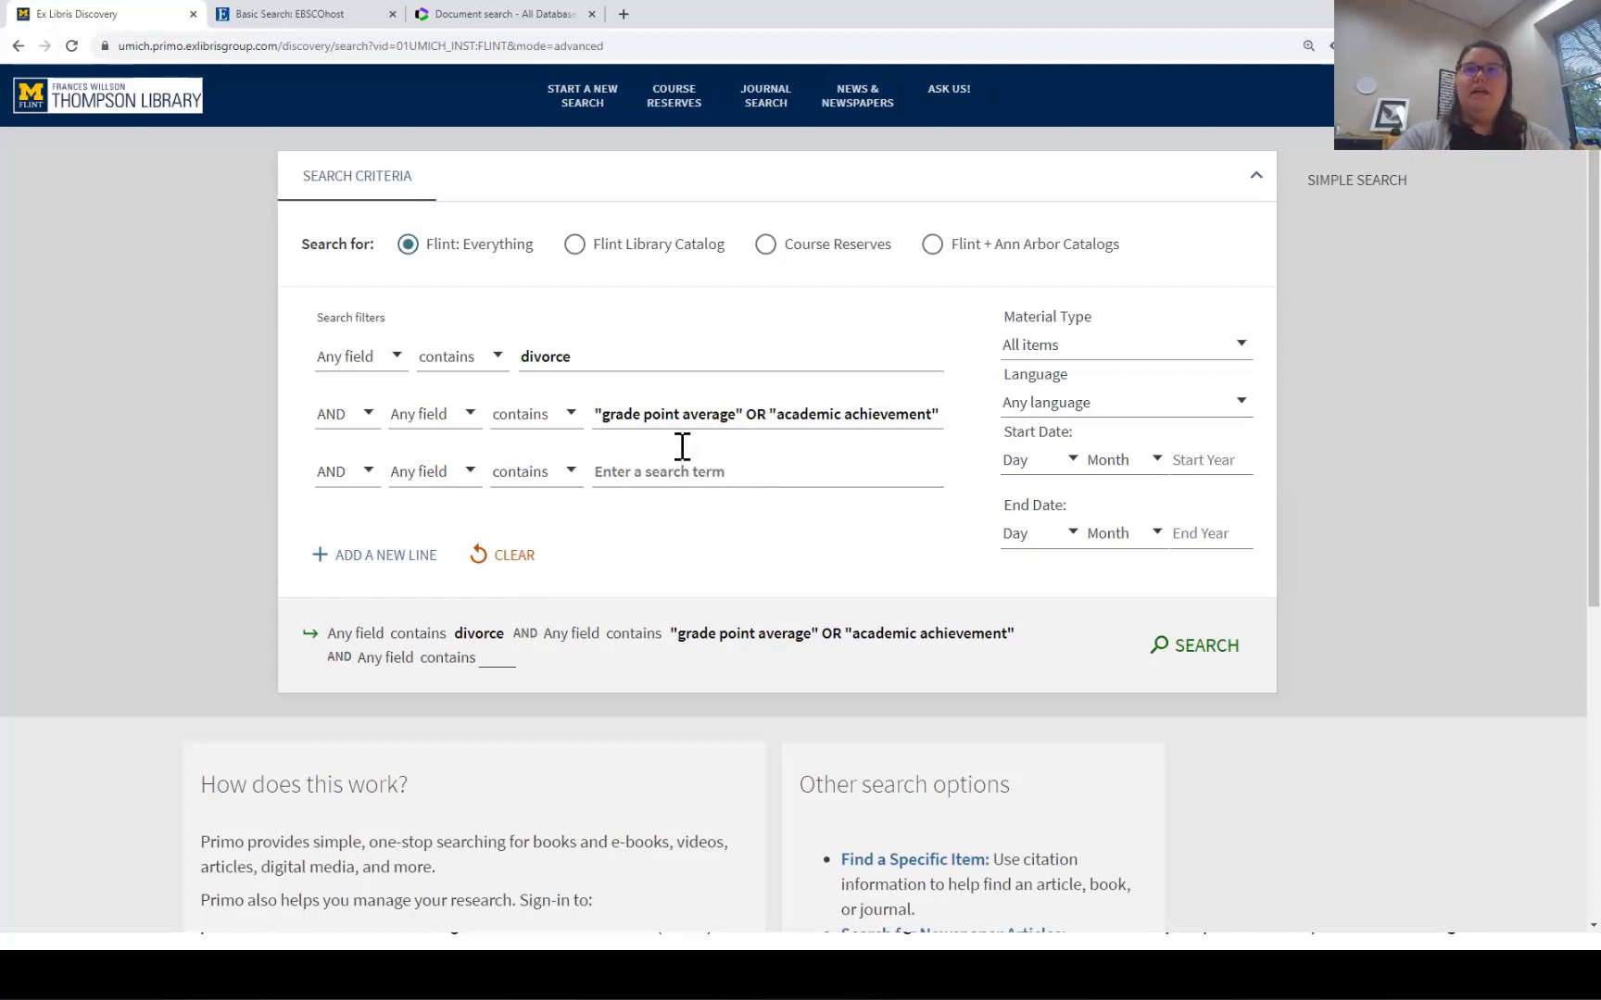
left_click(654, 475)
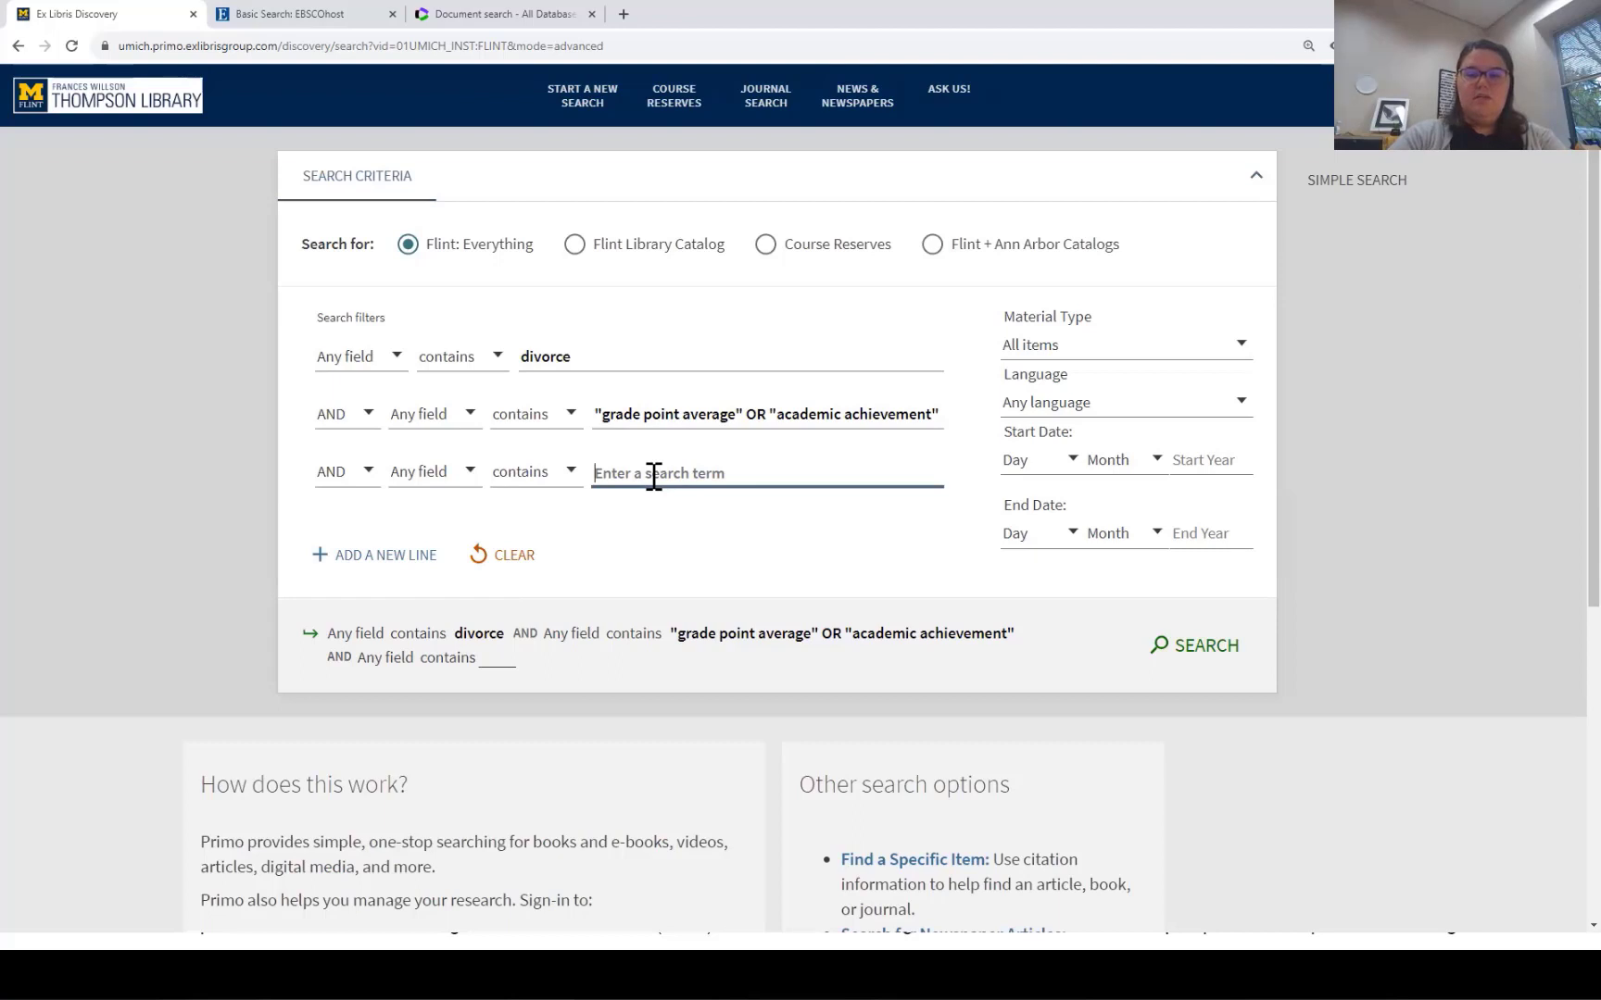
type("\"high schoo")
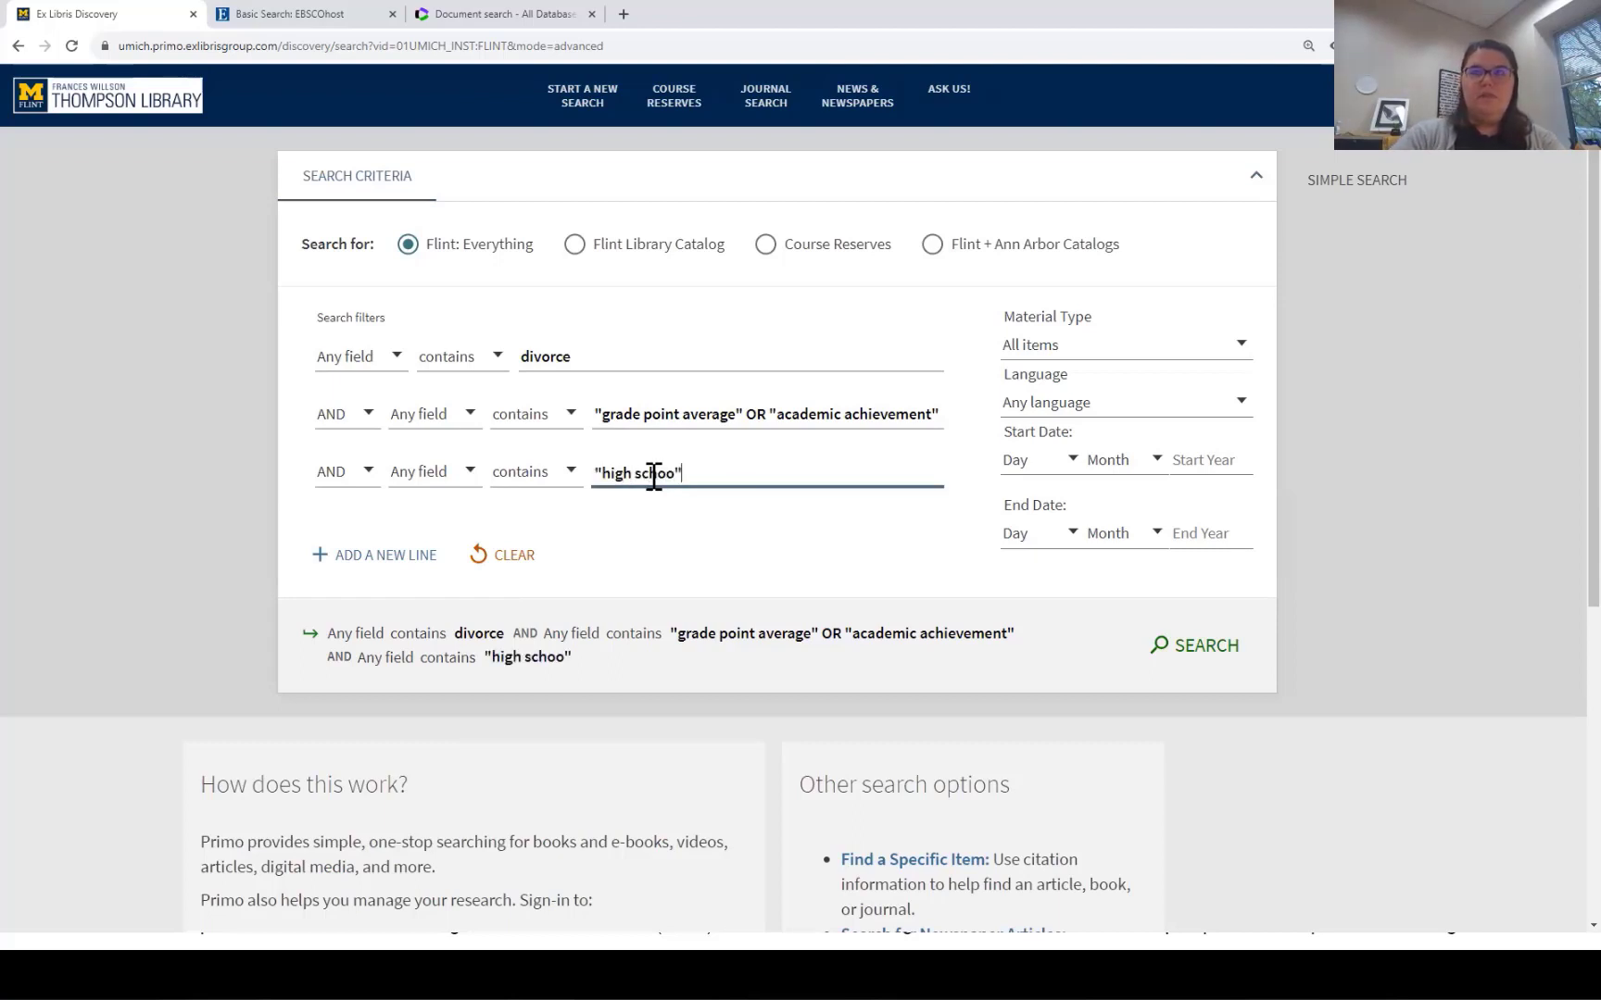
Add a fourth search line with the OR operator and the term "junior high school" in quotation marks.
left_click(372, 554)
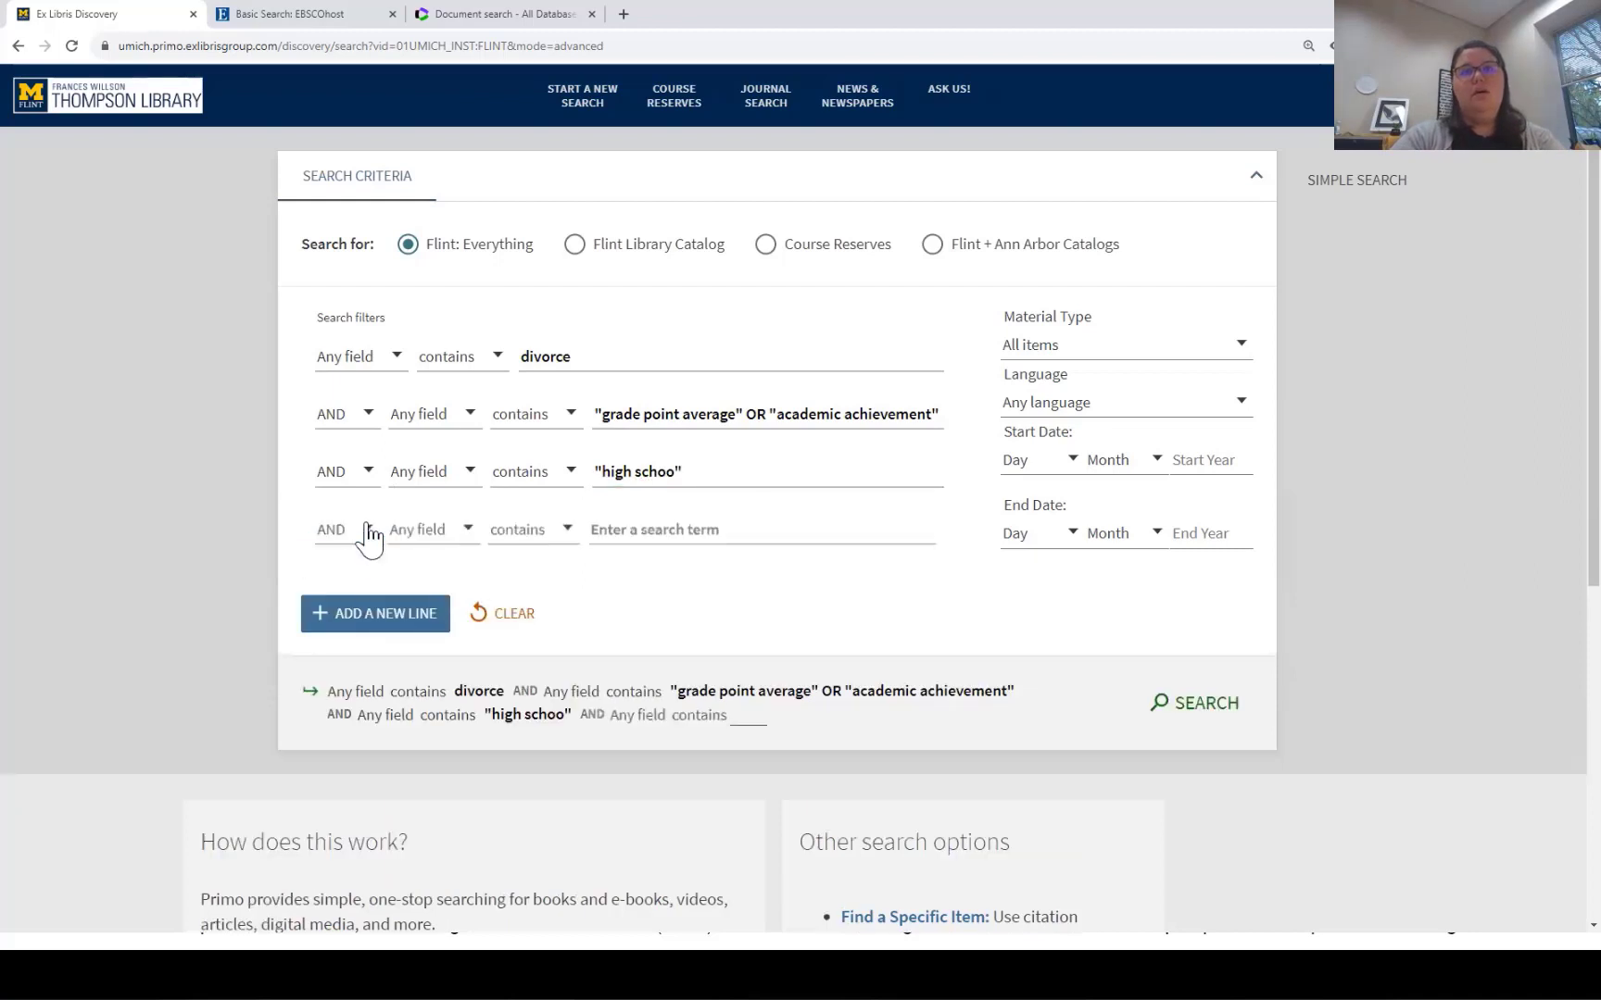
left_click(368, 537)
left_click(343, 575)
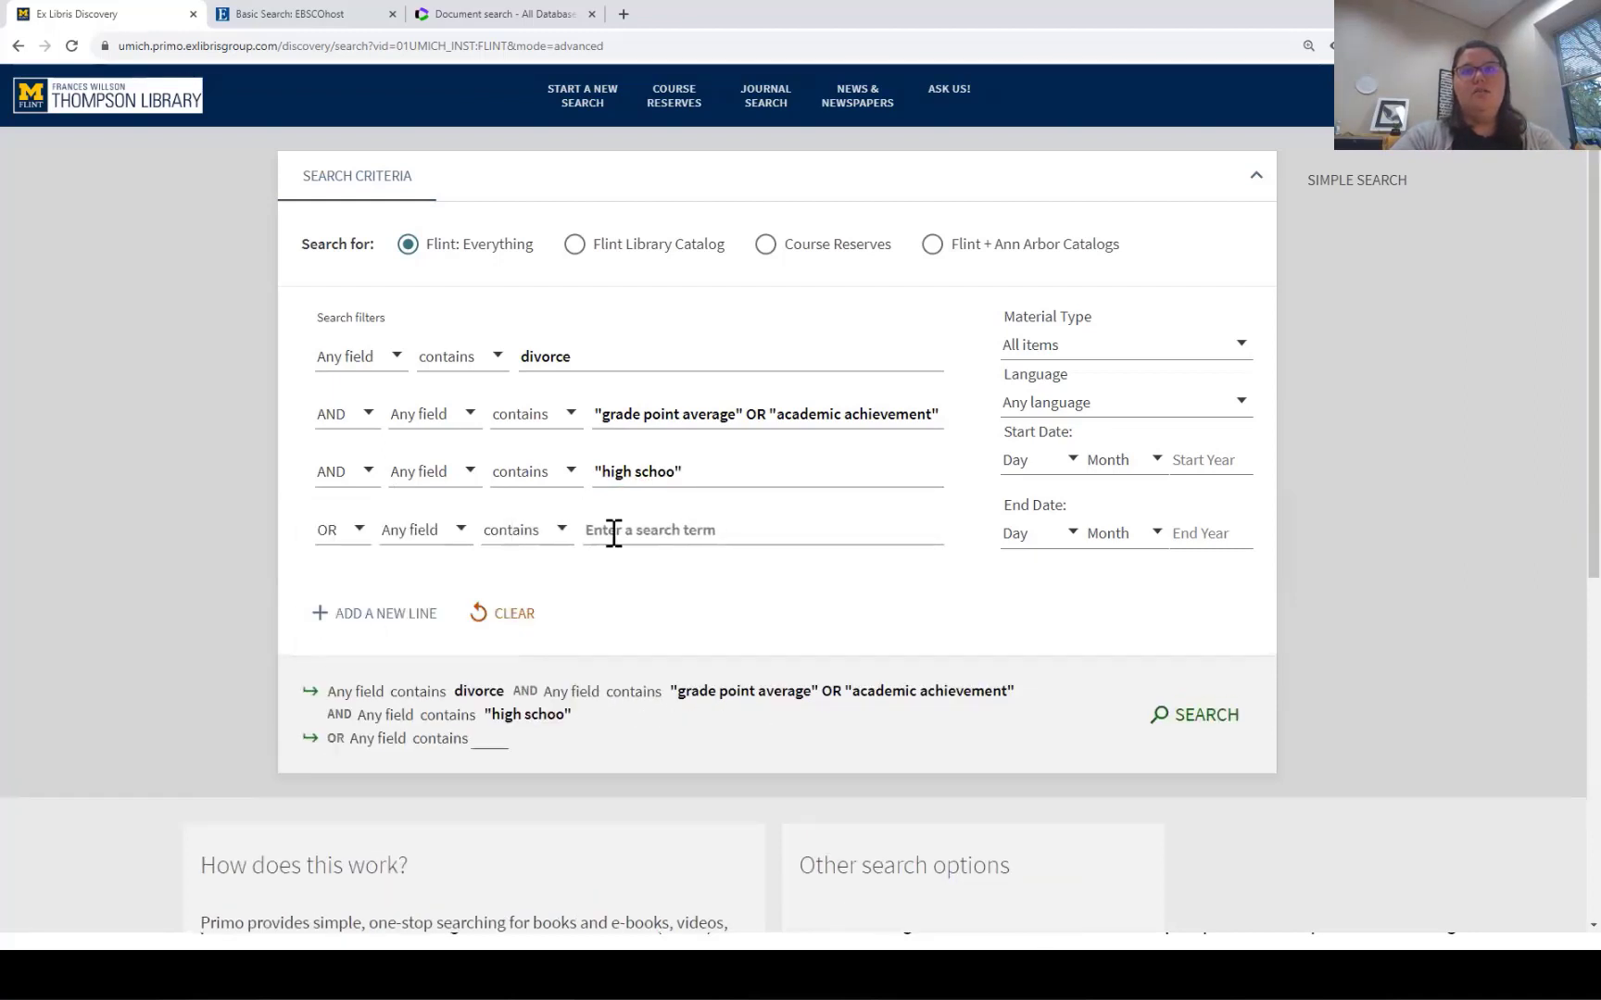
left_click(614, 532)
type("\"ju")
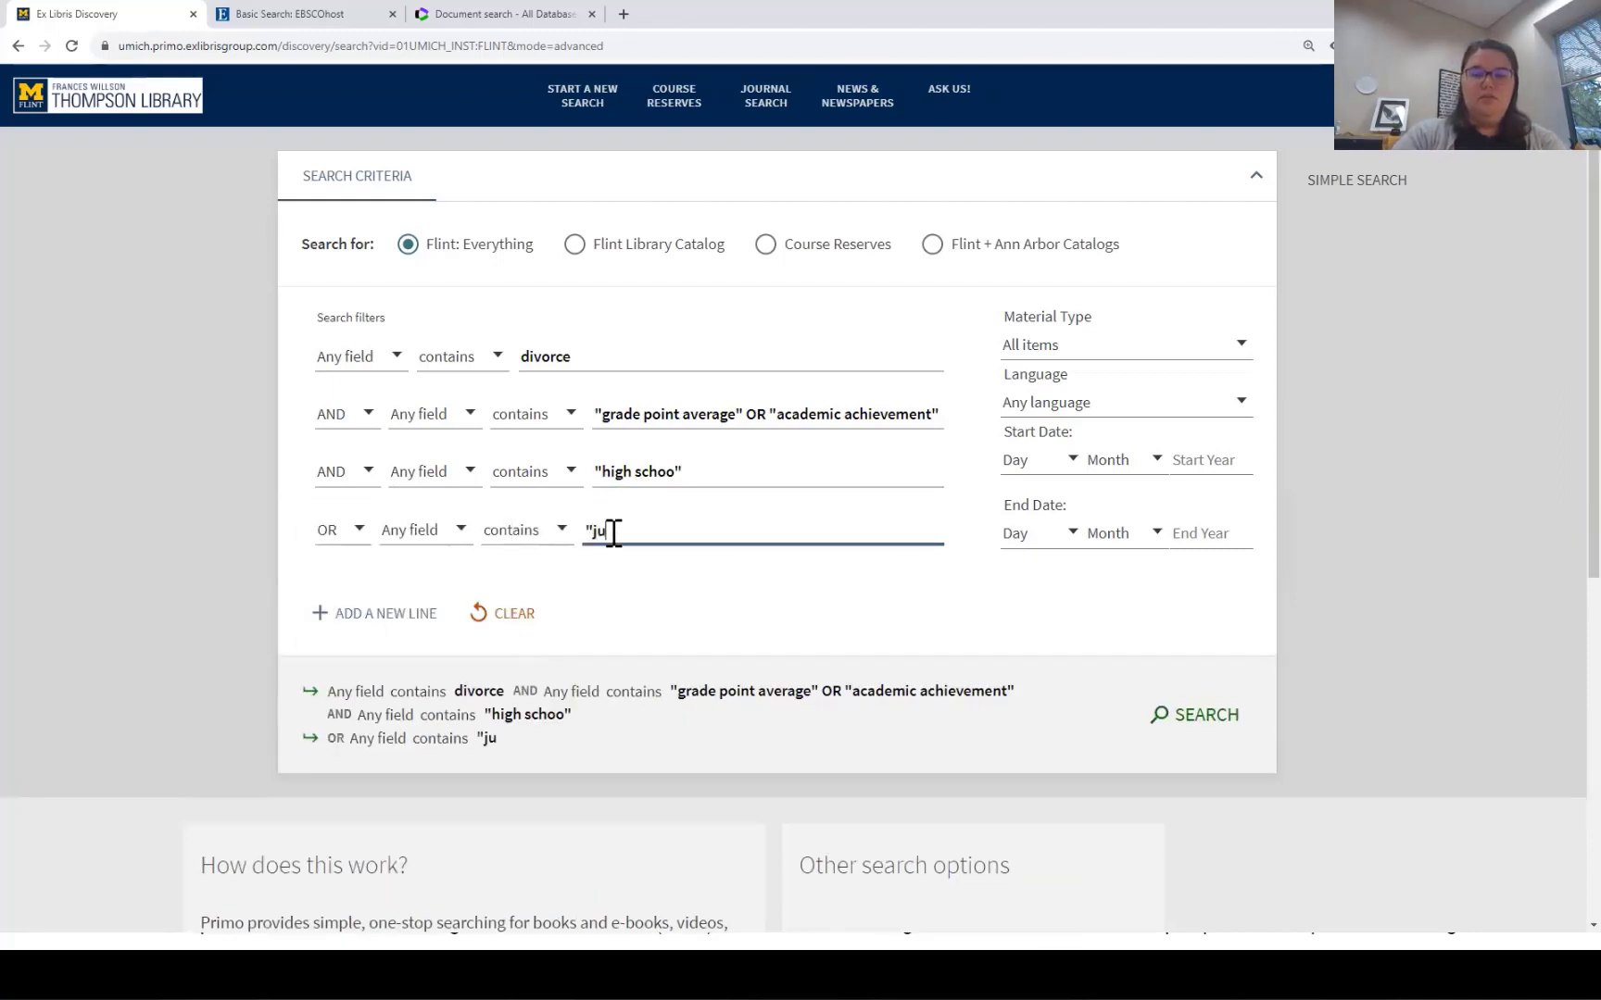
type("nior high")
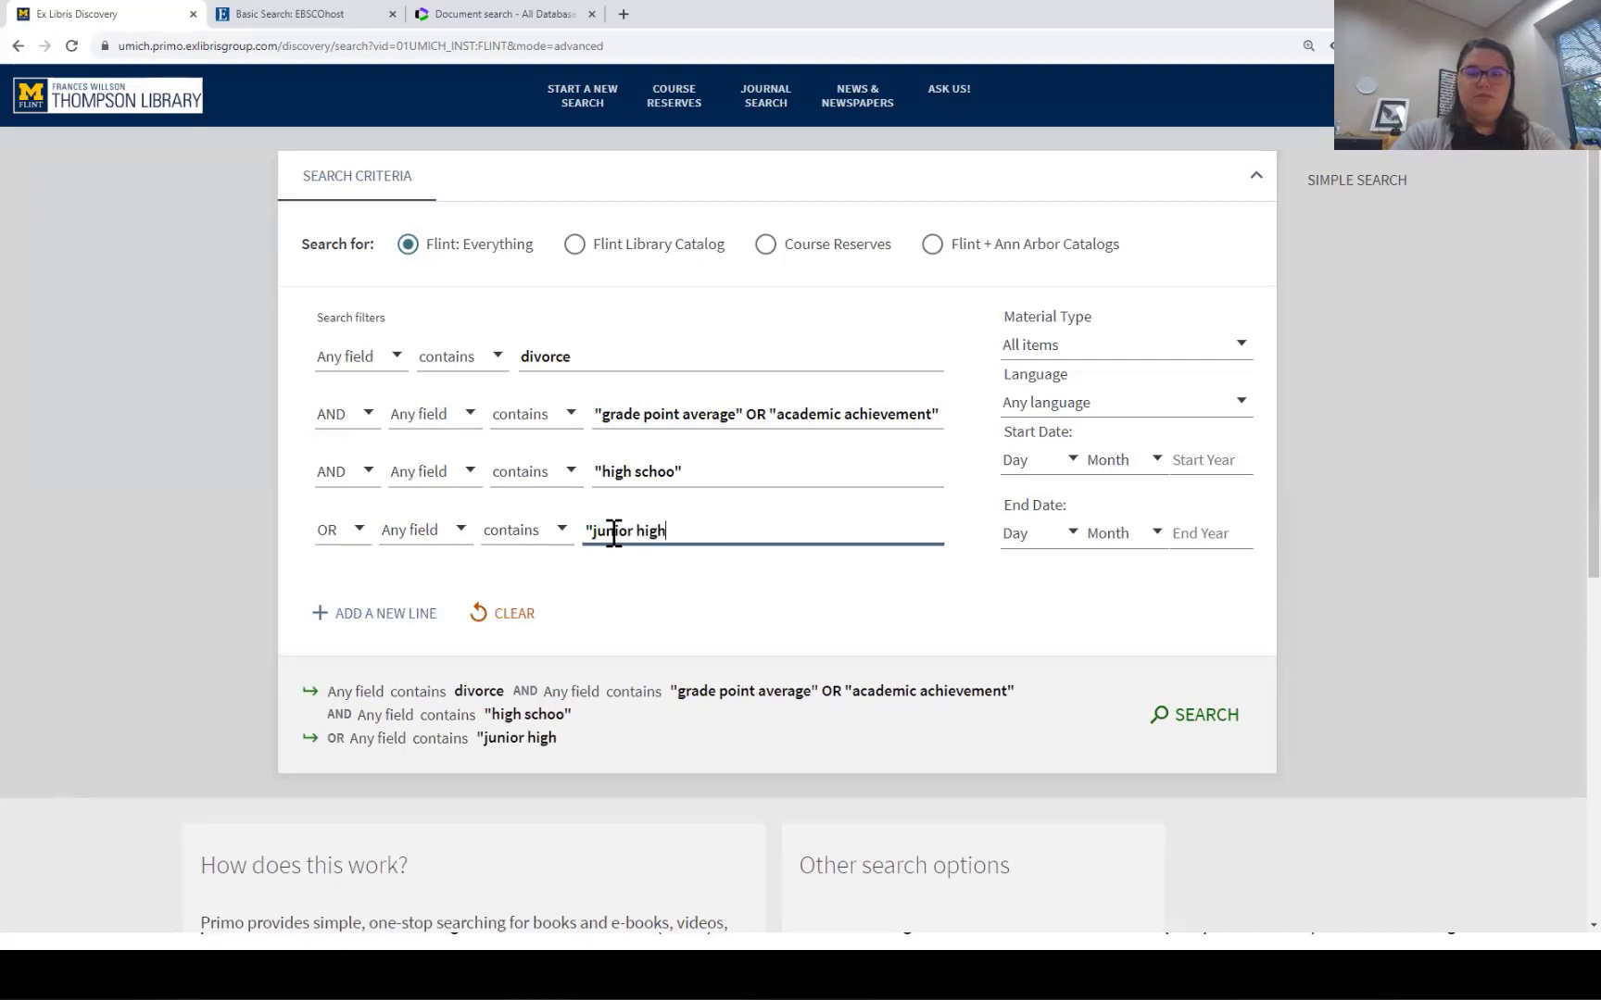
type(" school:")
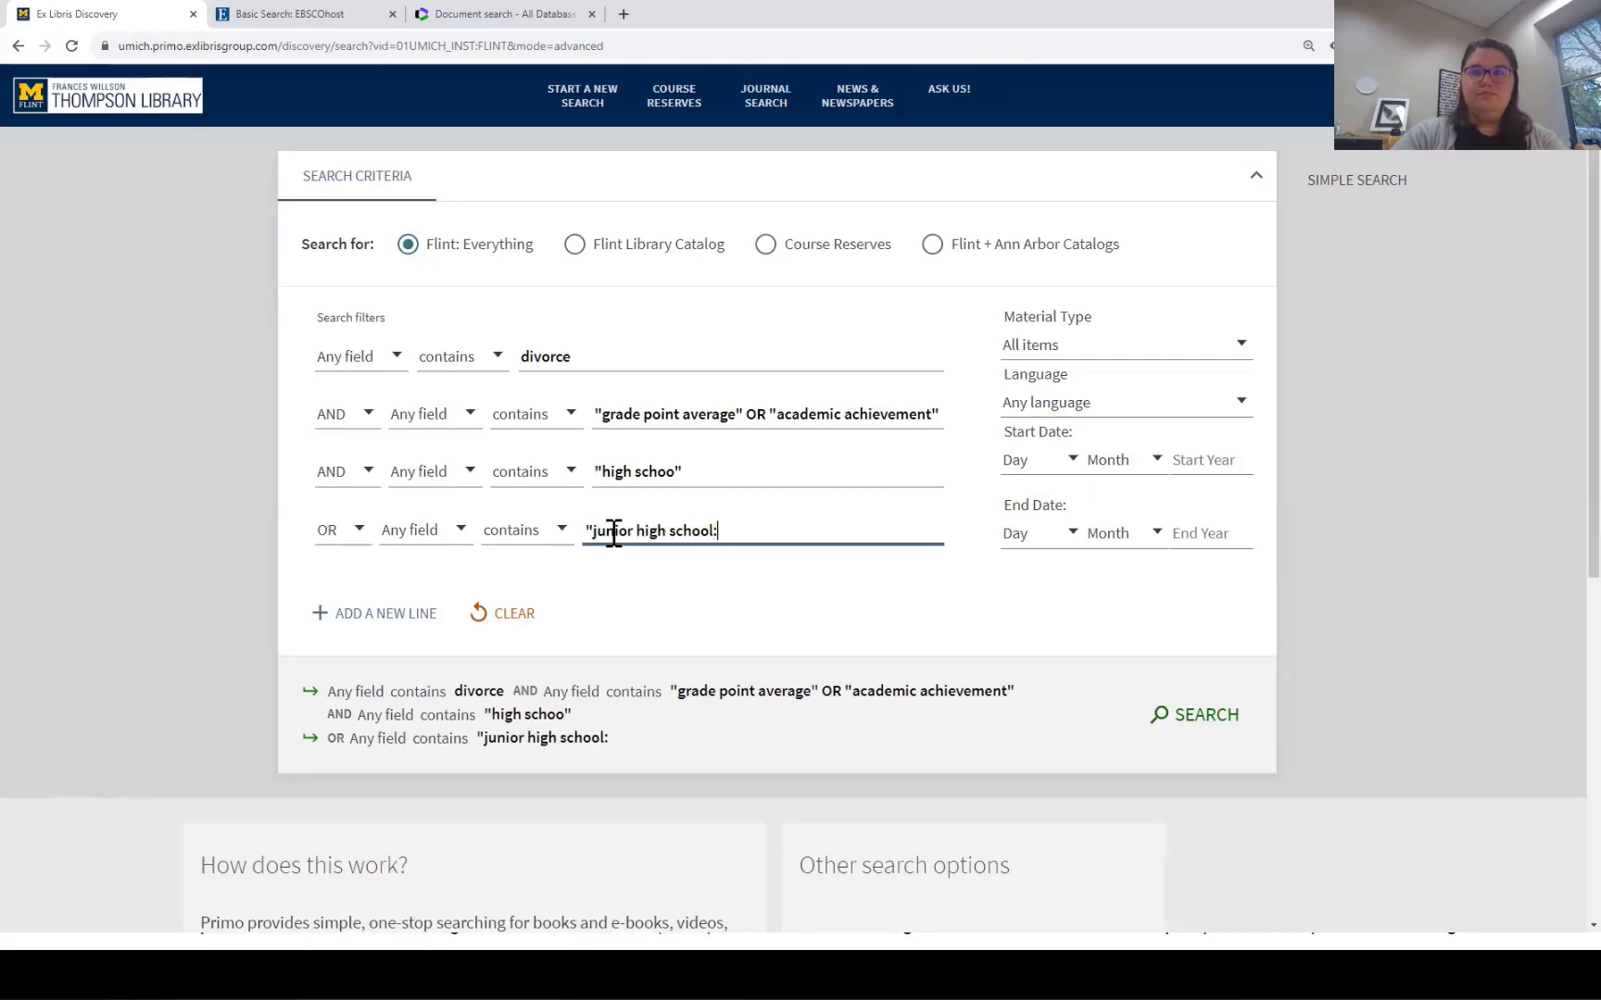
key("BackSpace")
type("\"")
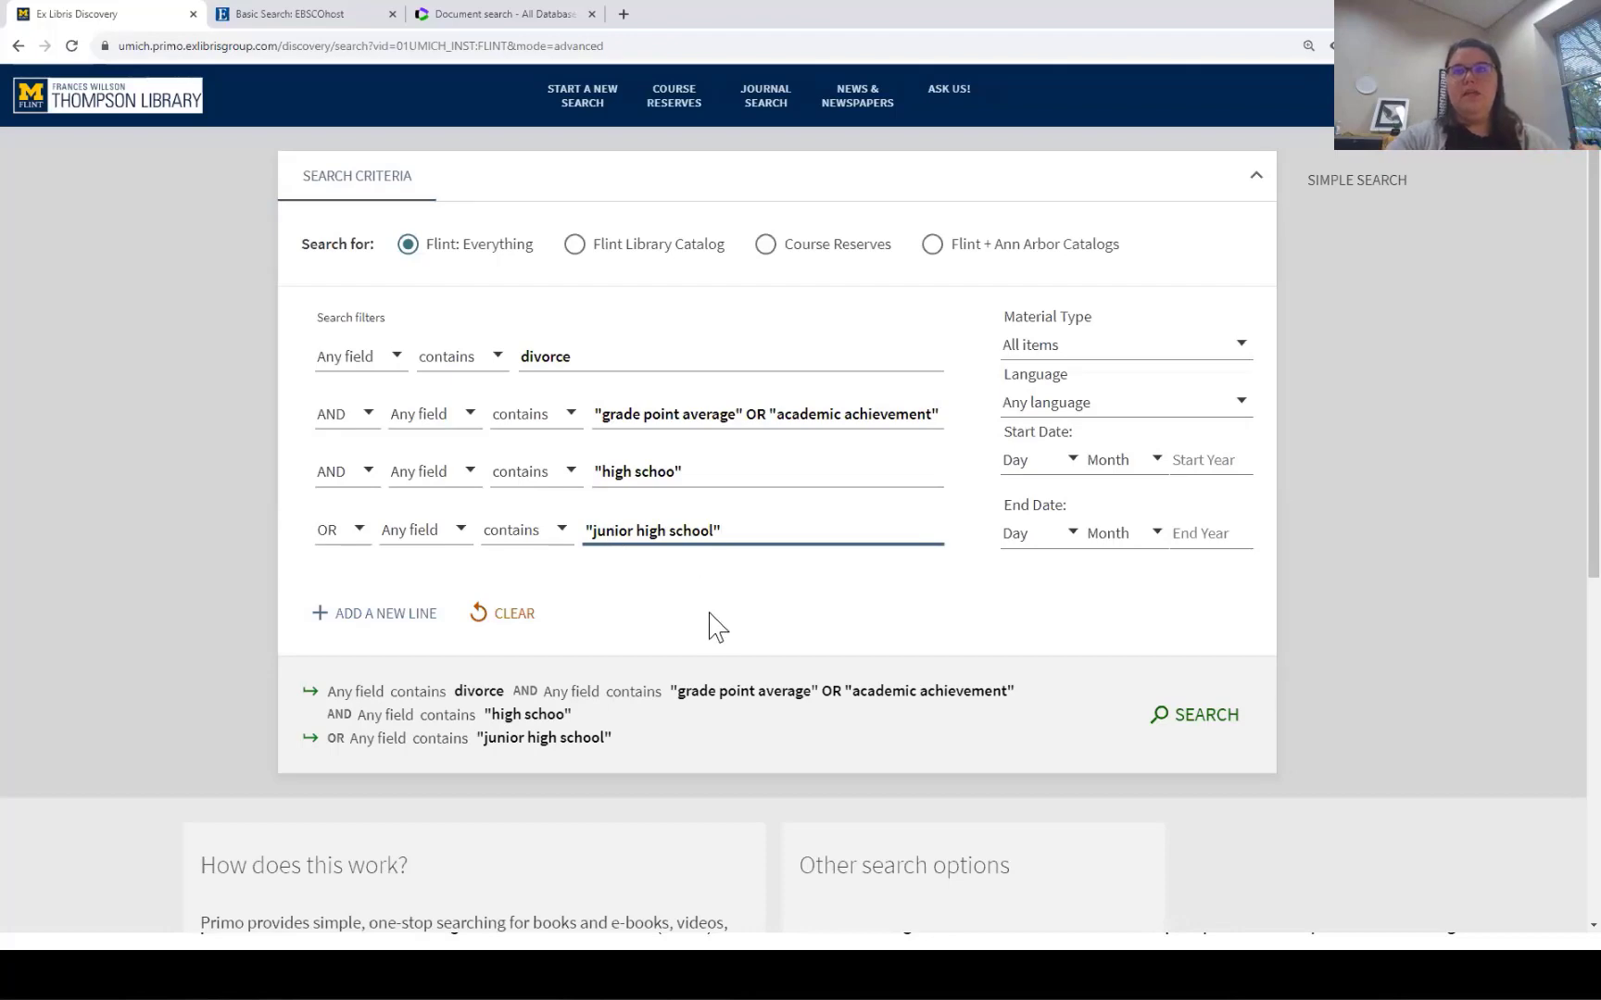
Correct the third line's term to "high school" and change the "junior high school" line's operator to NOT.
scroll(214, 706, "down", 3)
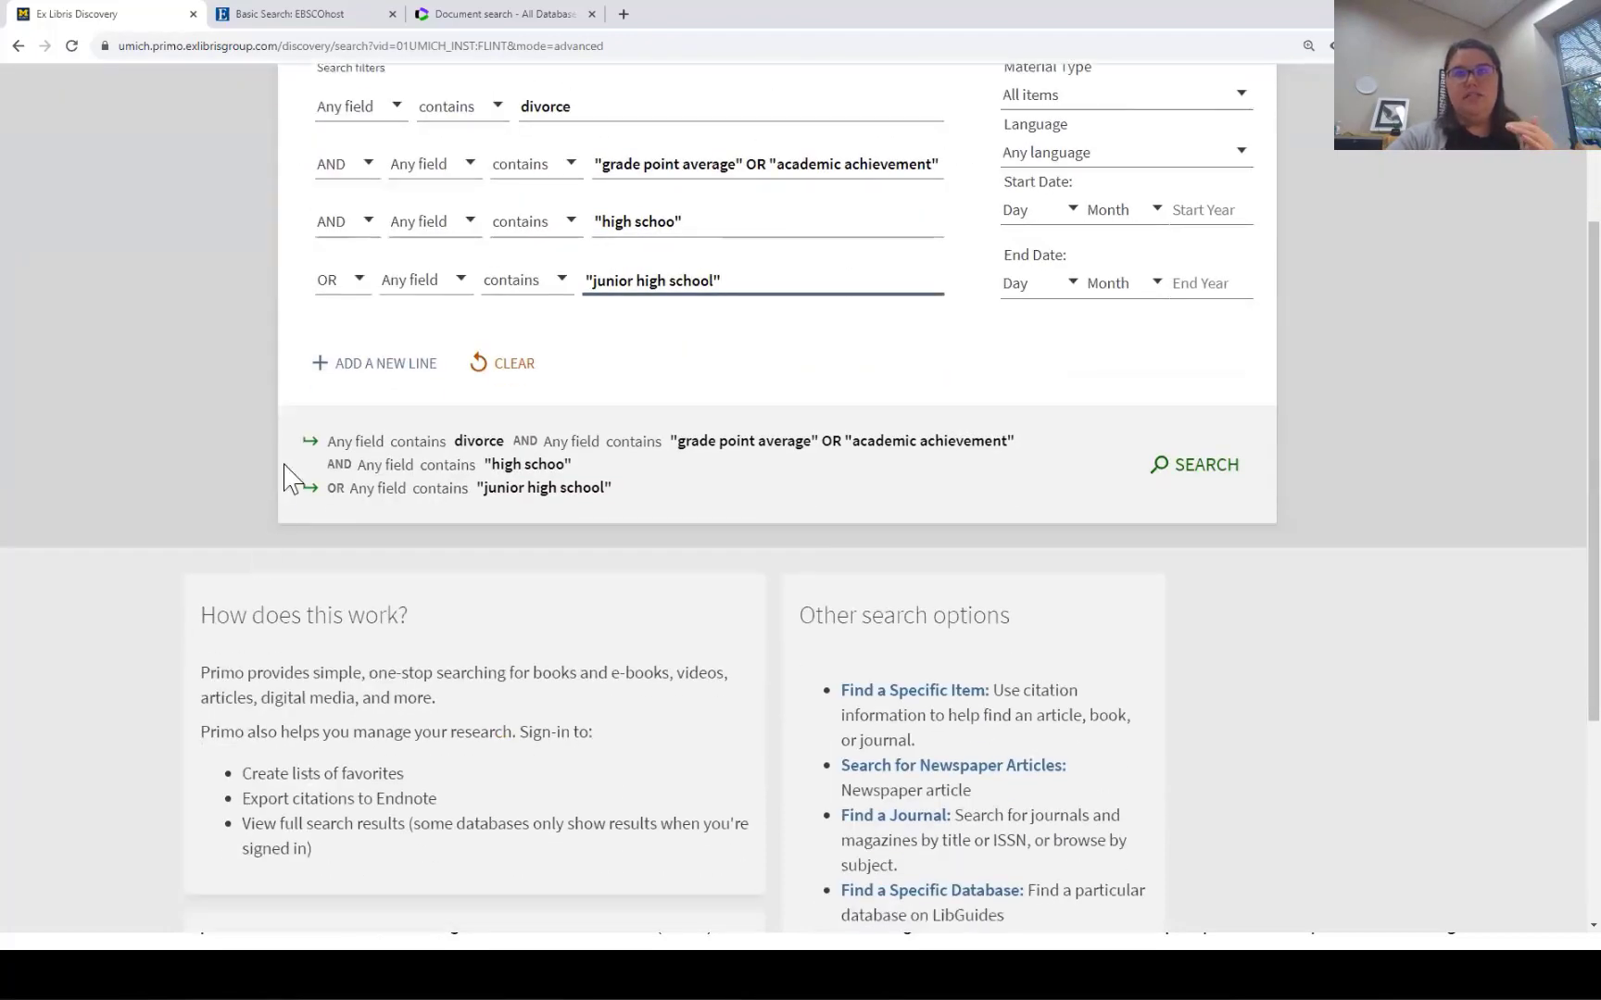
left_click(673, 223)
type("l")
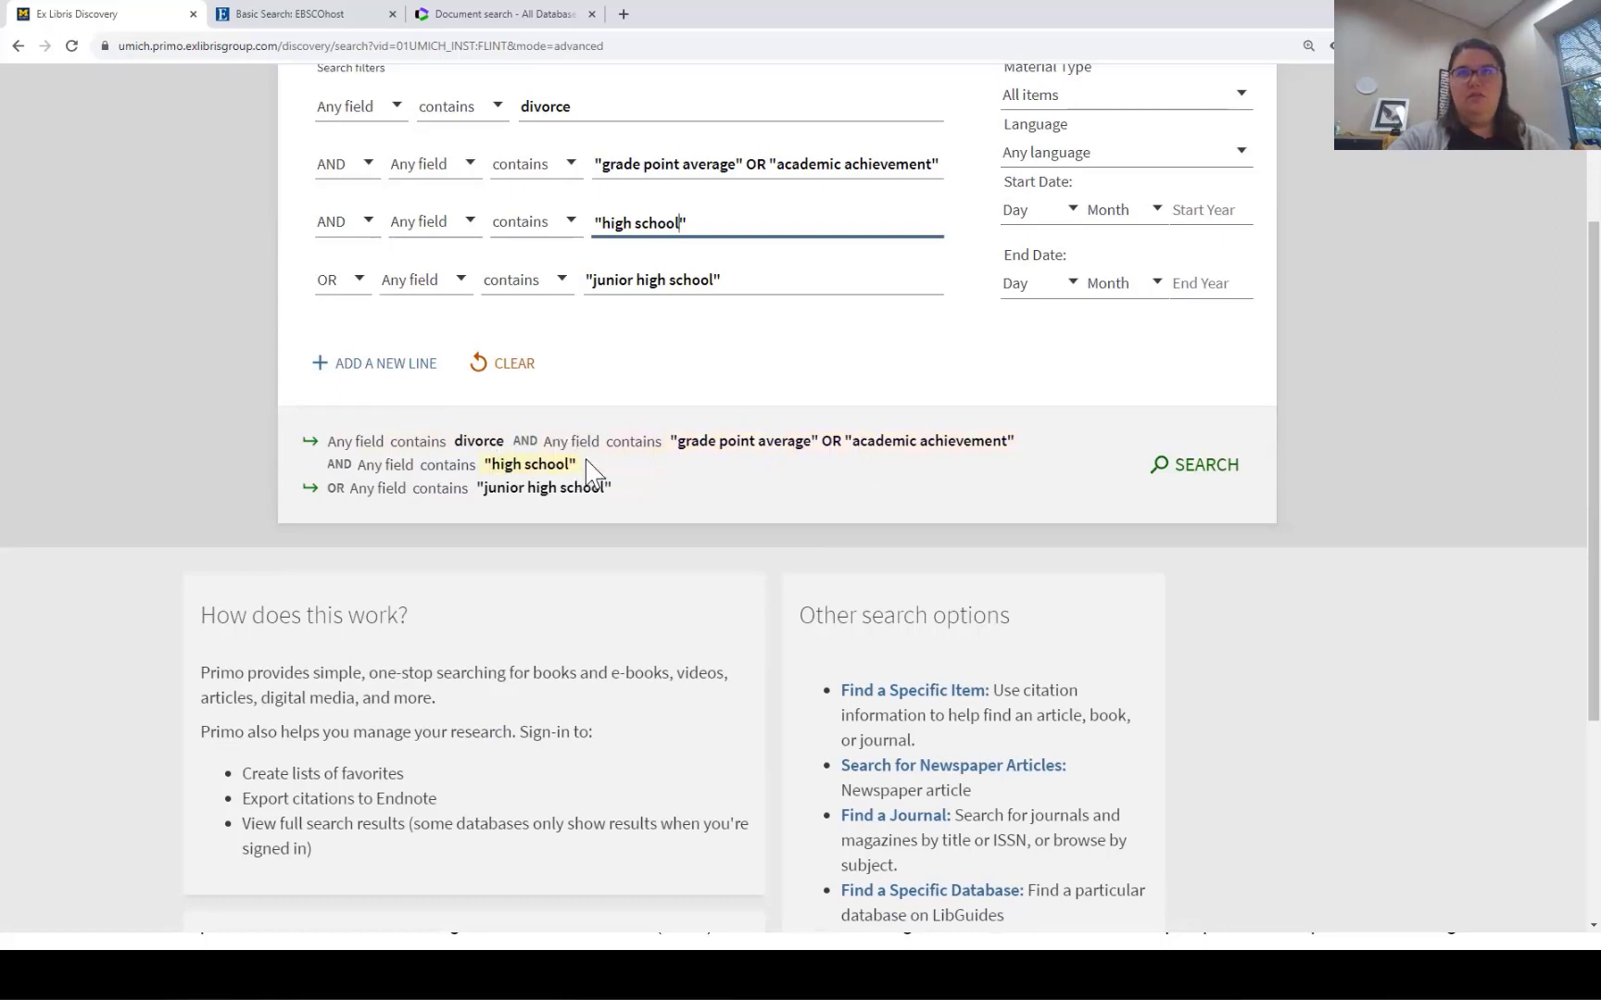
left_click(341, 306)
left_click(339, 350)
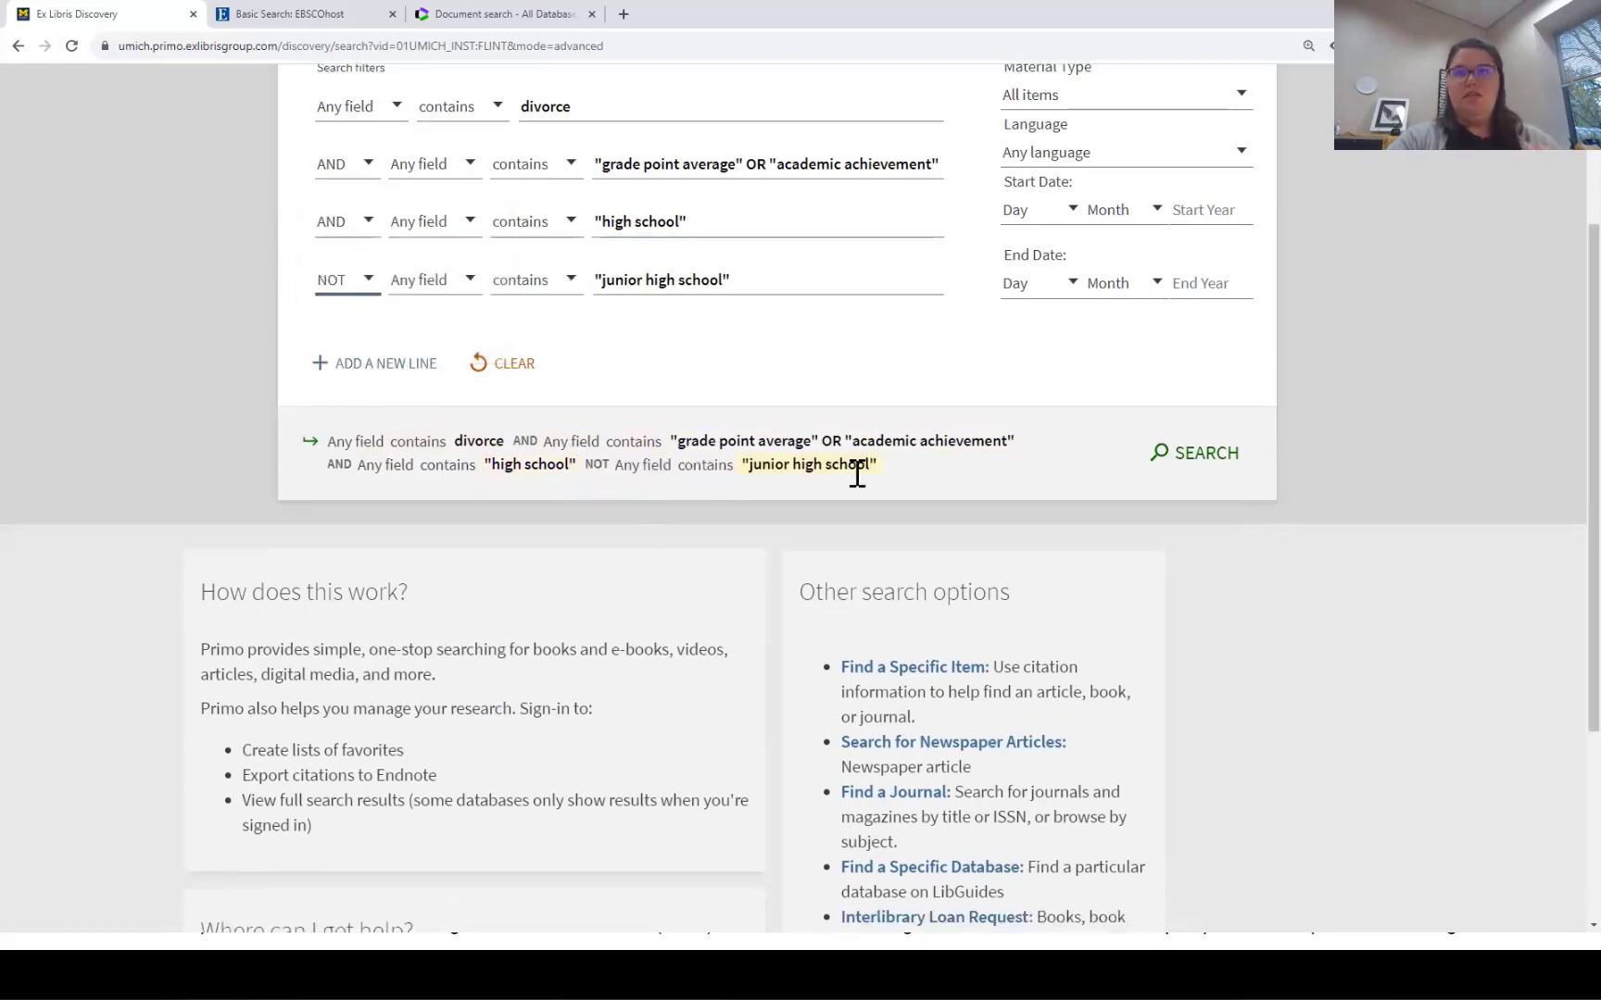
Run the advanced search and dismiss the sign-in notice above the results.
scroll(917, 491, "up", 2)
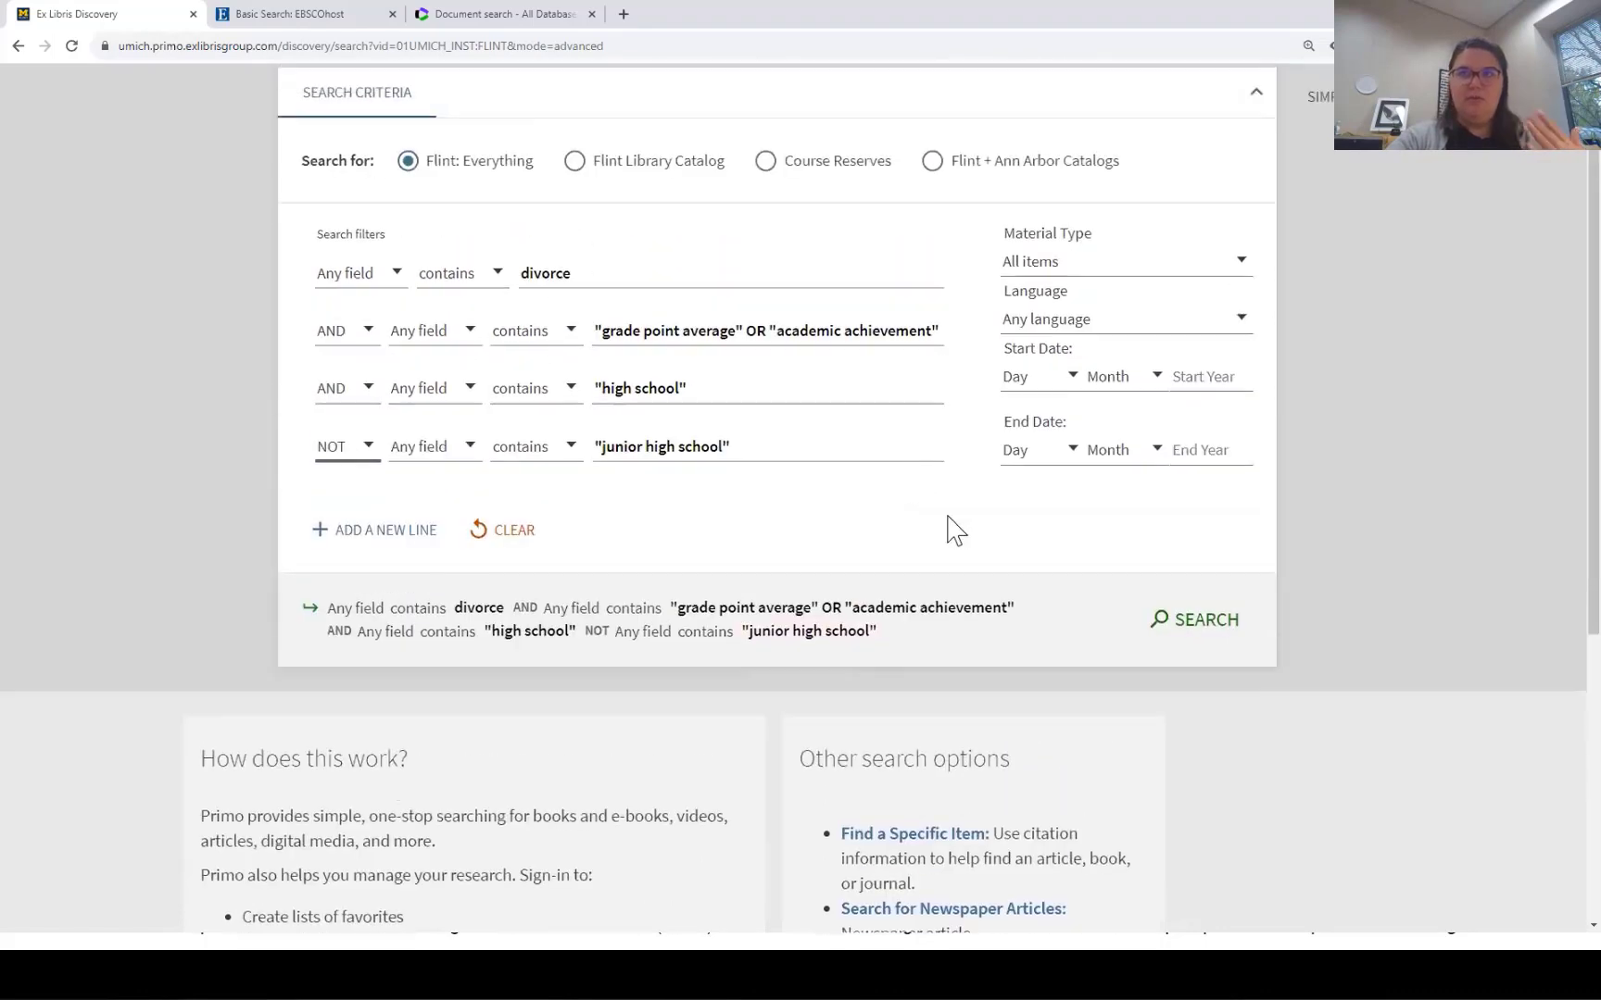
left_click(1172, 635)
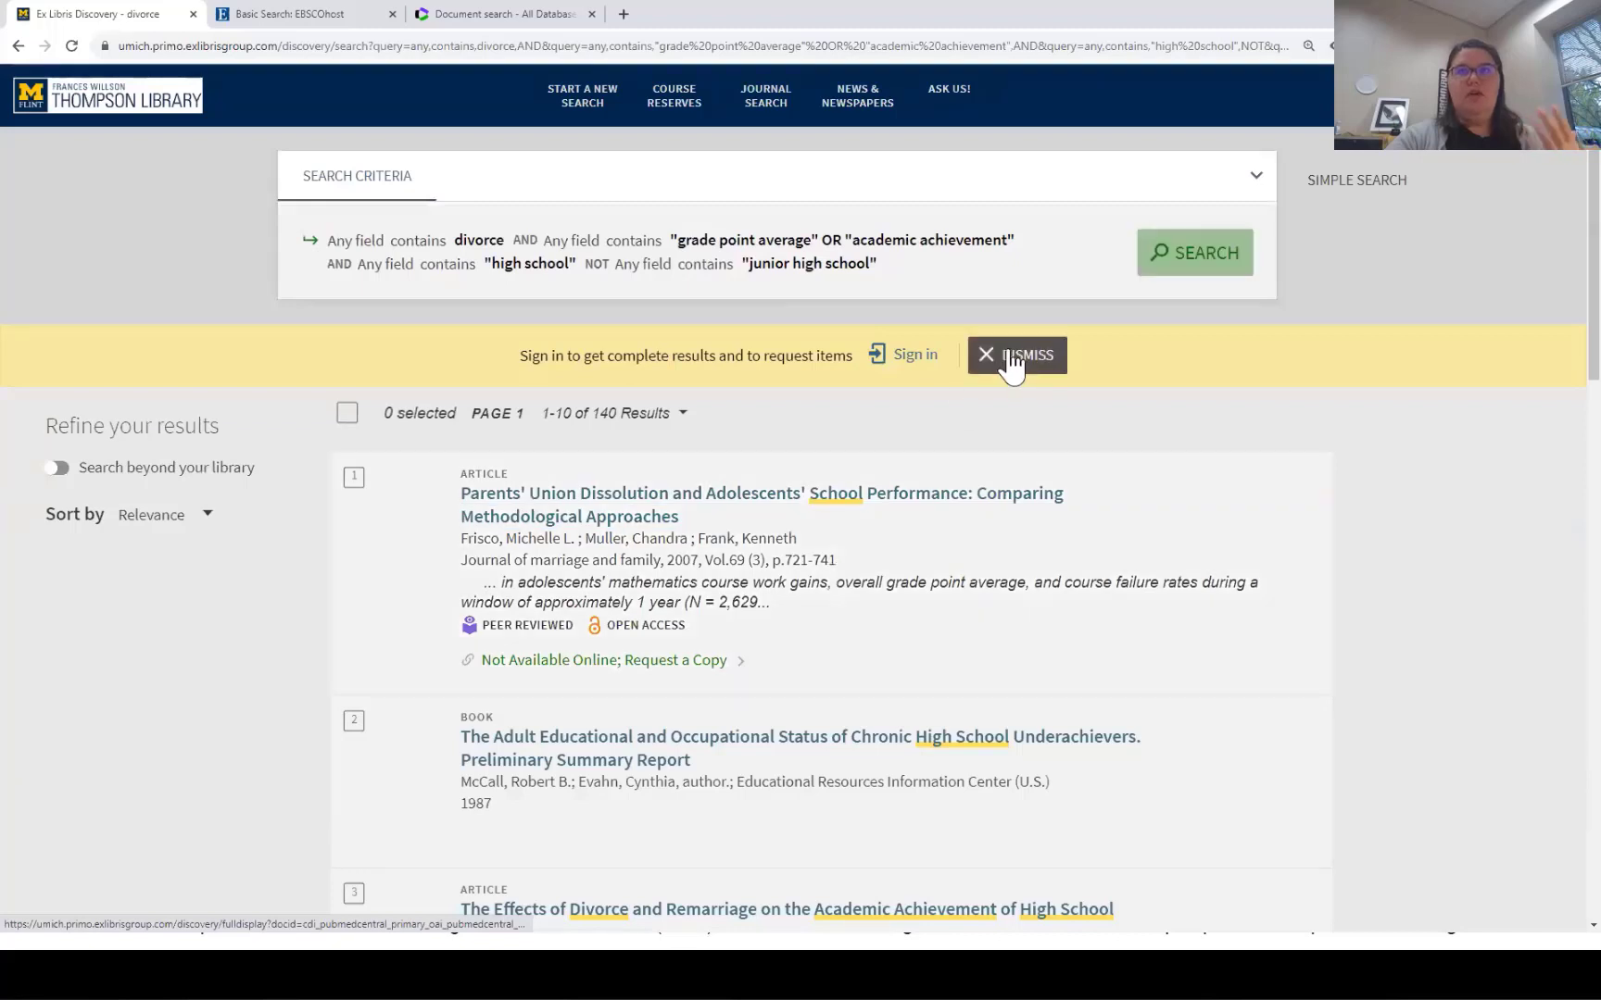
left_click(1013, 356)
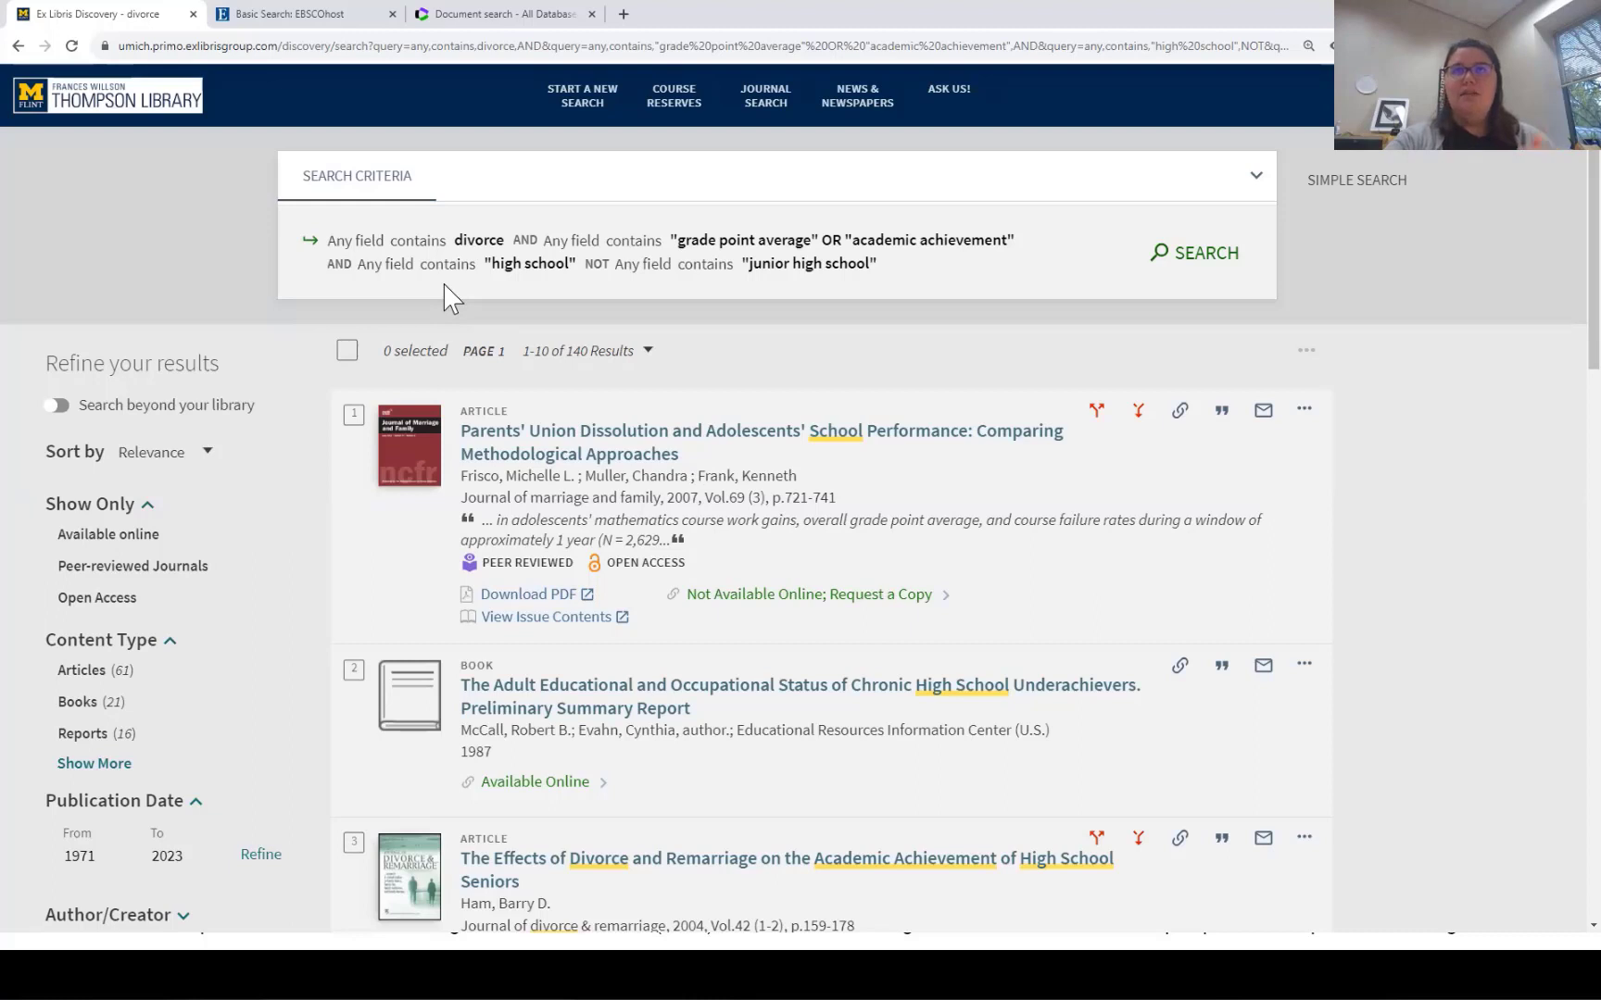
Switch to EBSCOhost and open its advanced search form.
left_click(340, 19)
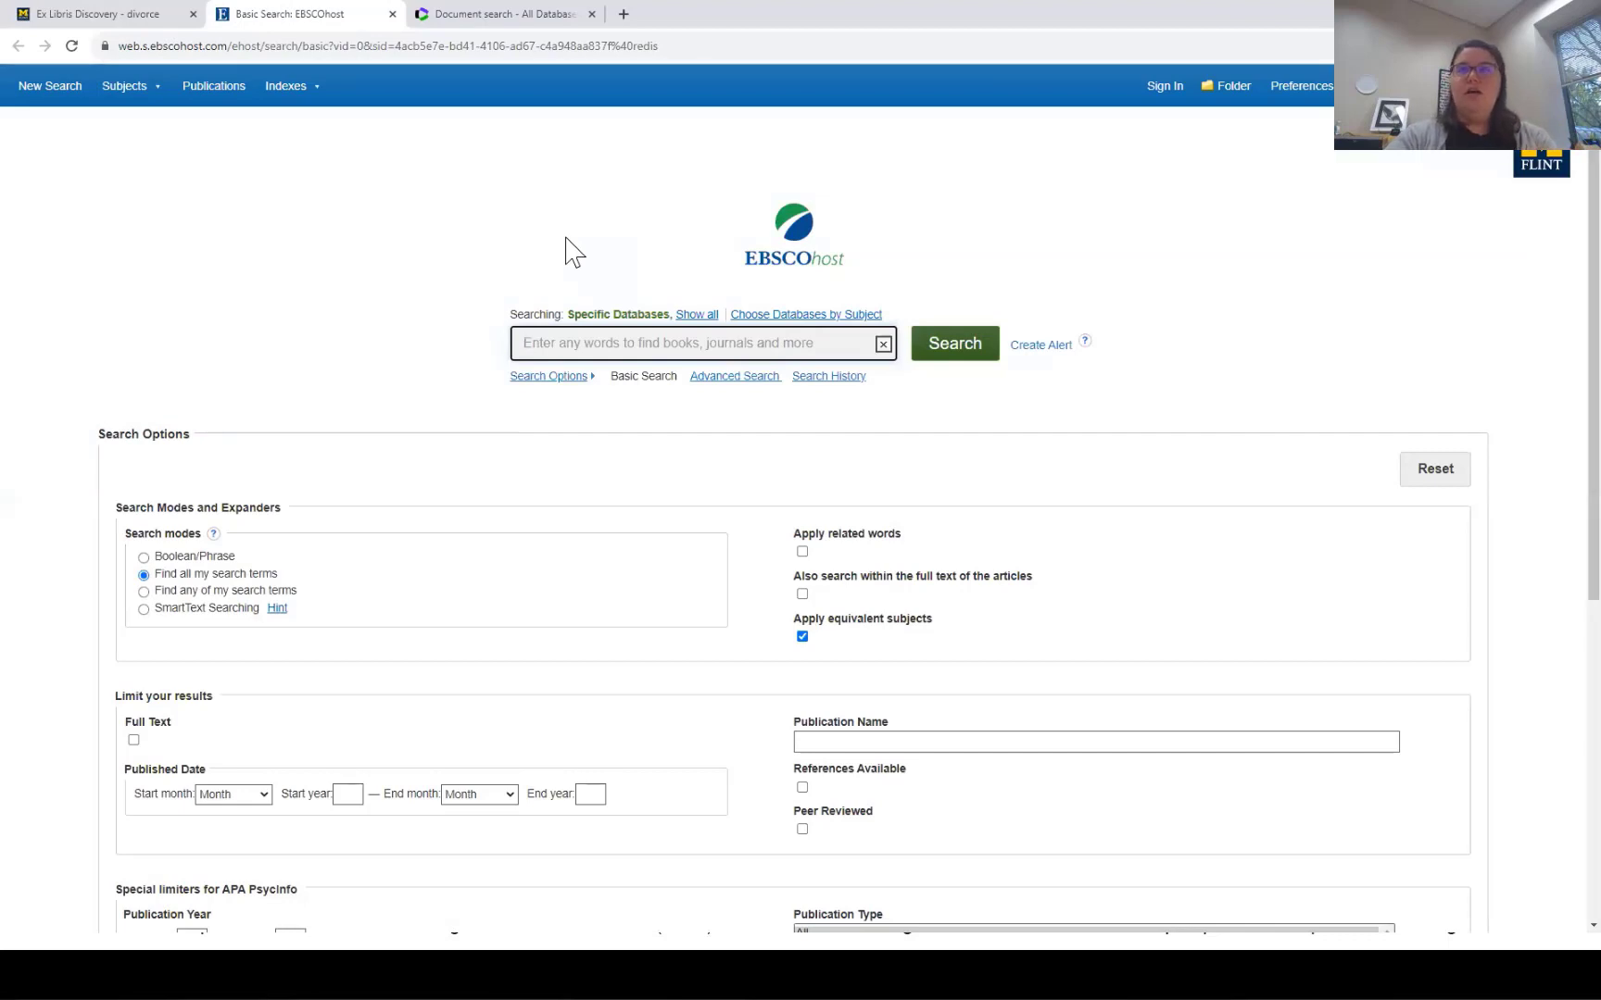
key("ctrl+plus")
key("ctrl+plus")
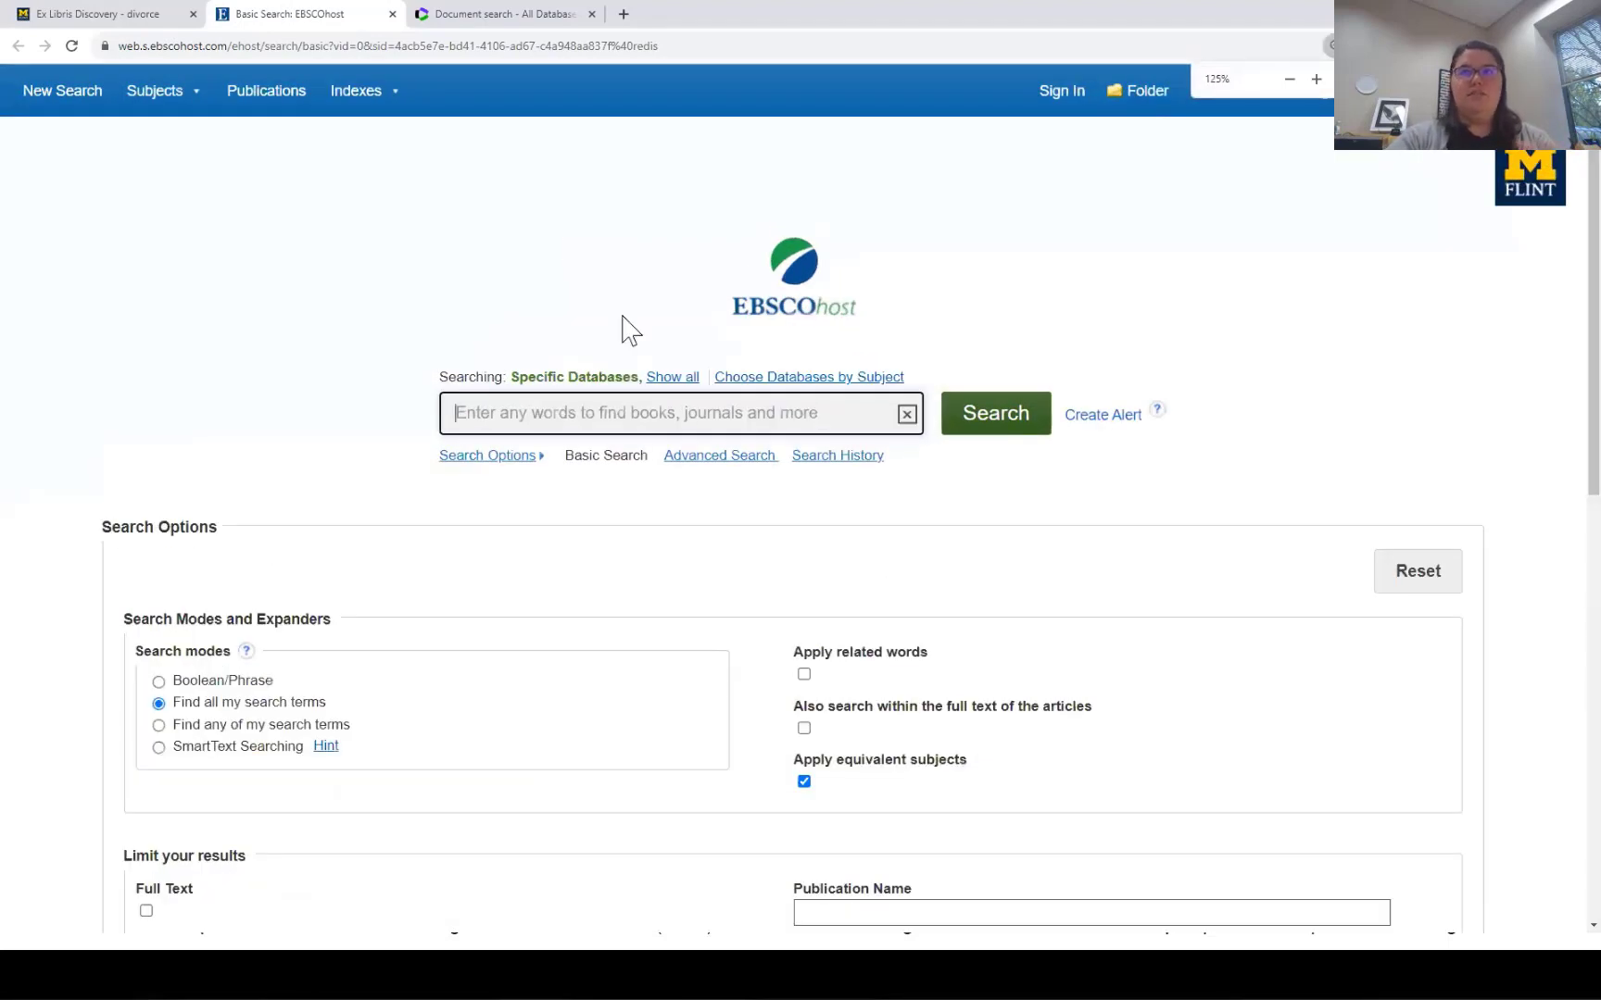
left_click(702, 458)
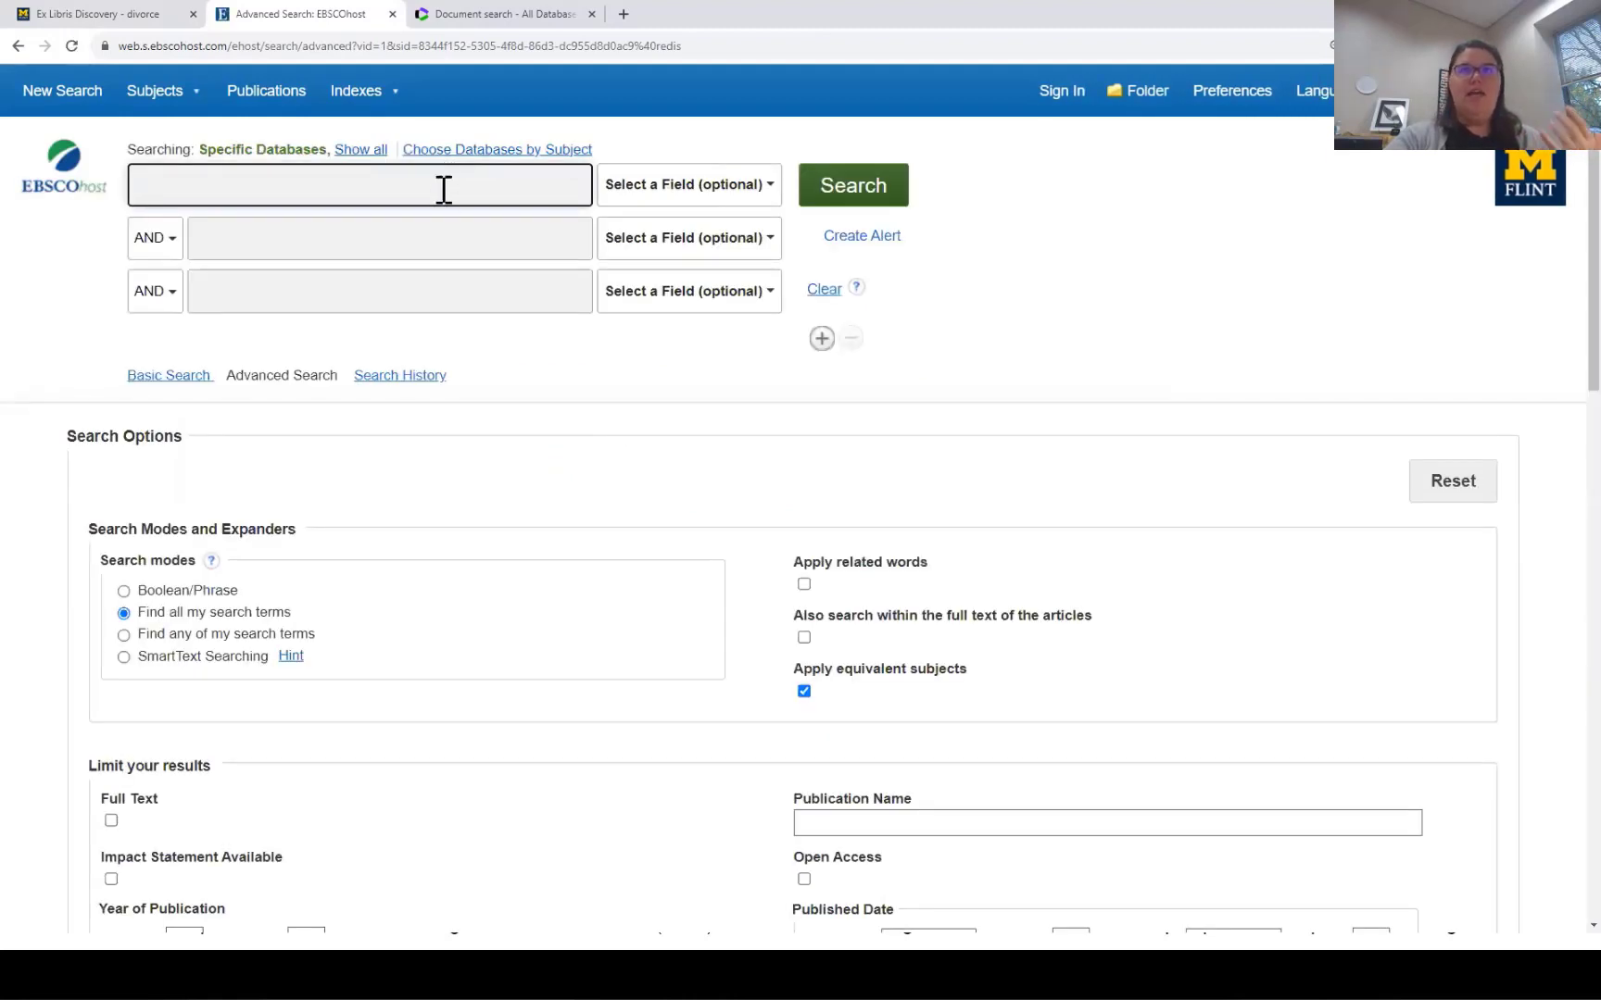
Look at the Boolean operator choices for the second search row and close the list without changing AND.
left_click(168, 248)
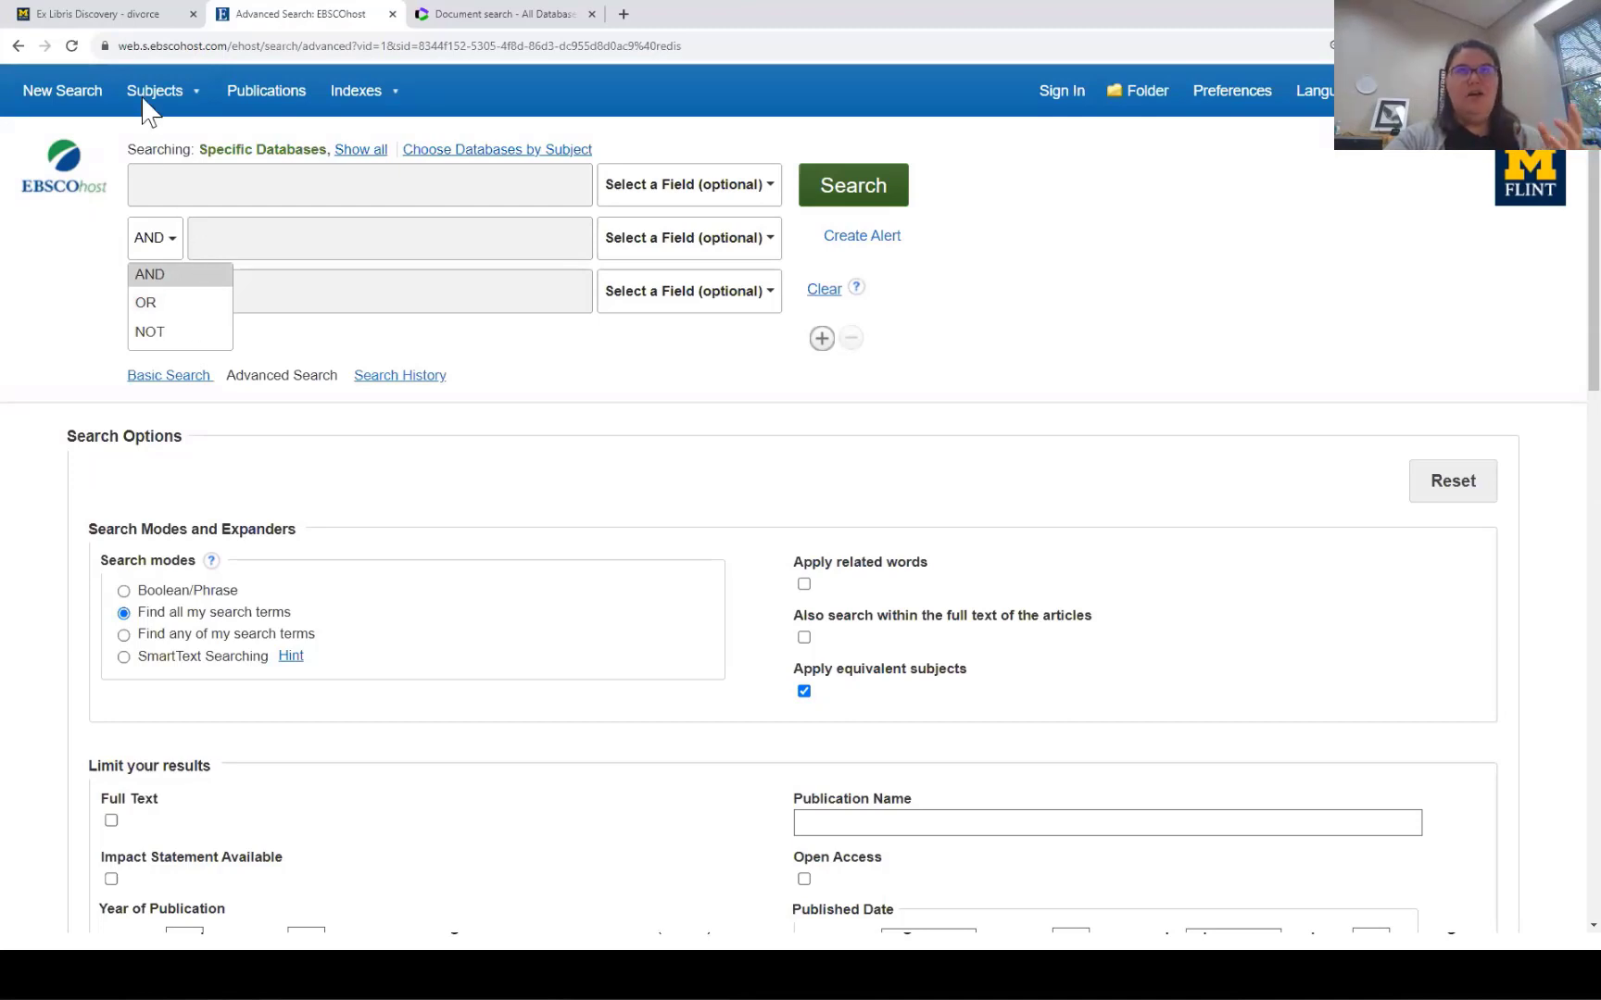
mouse_move(147, 93)
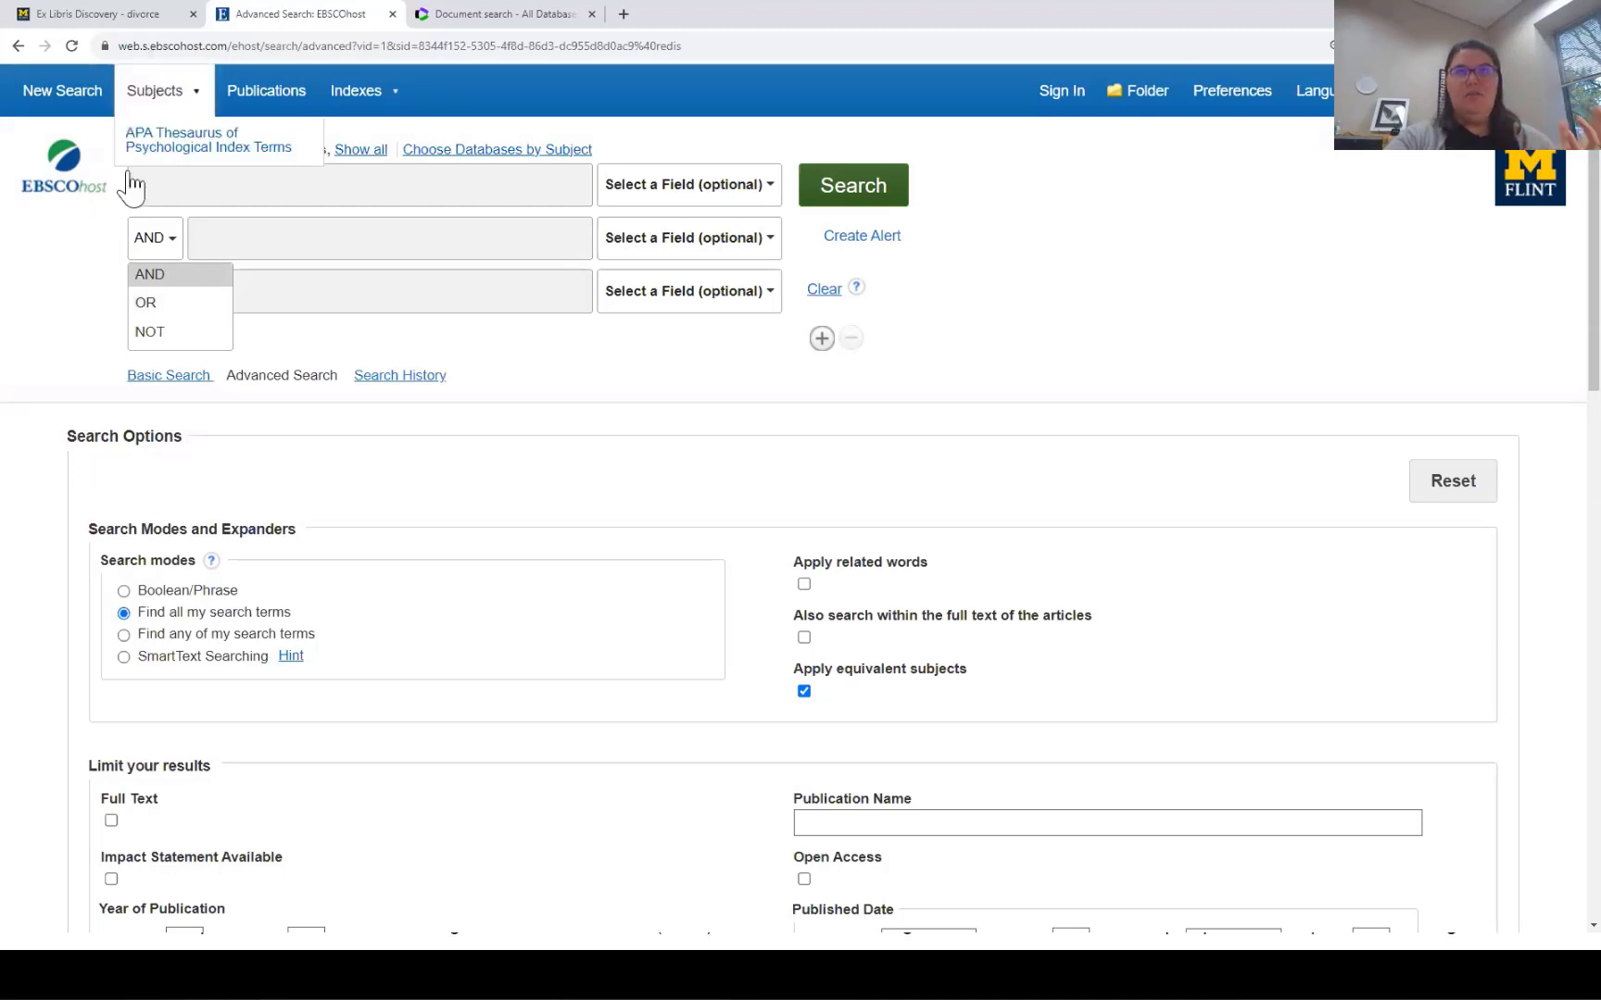
left_click(98, 280)
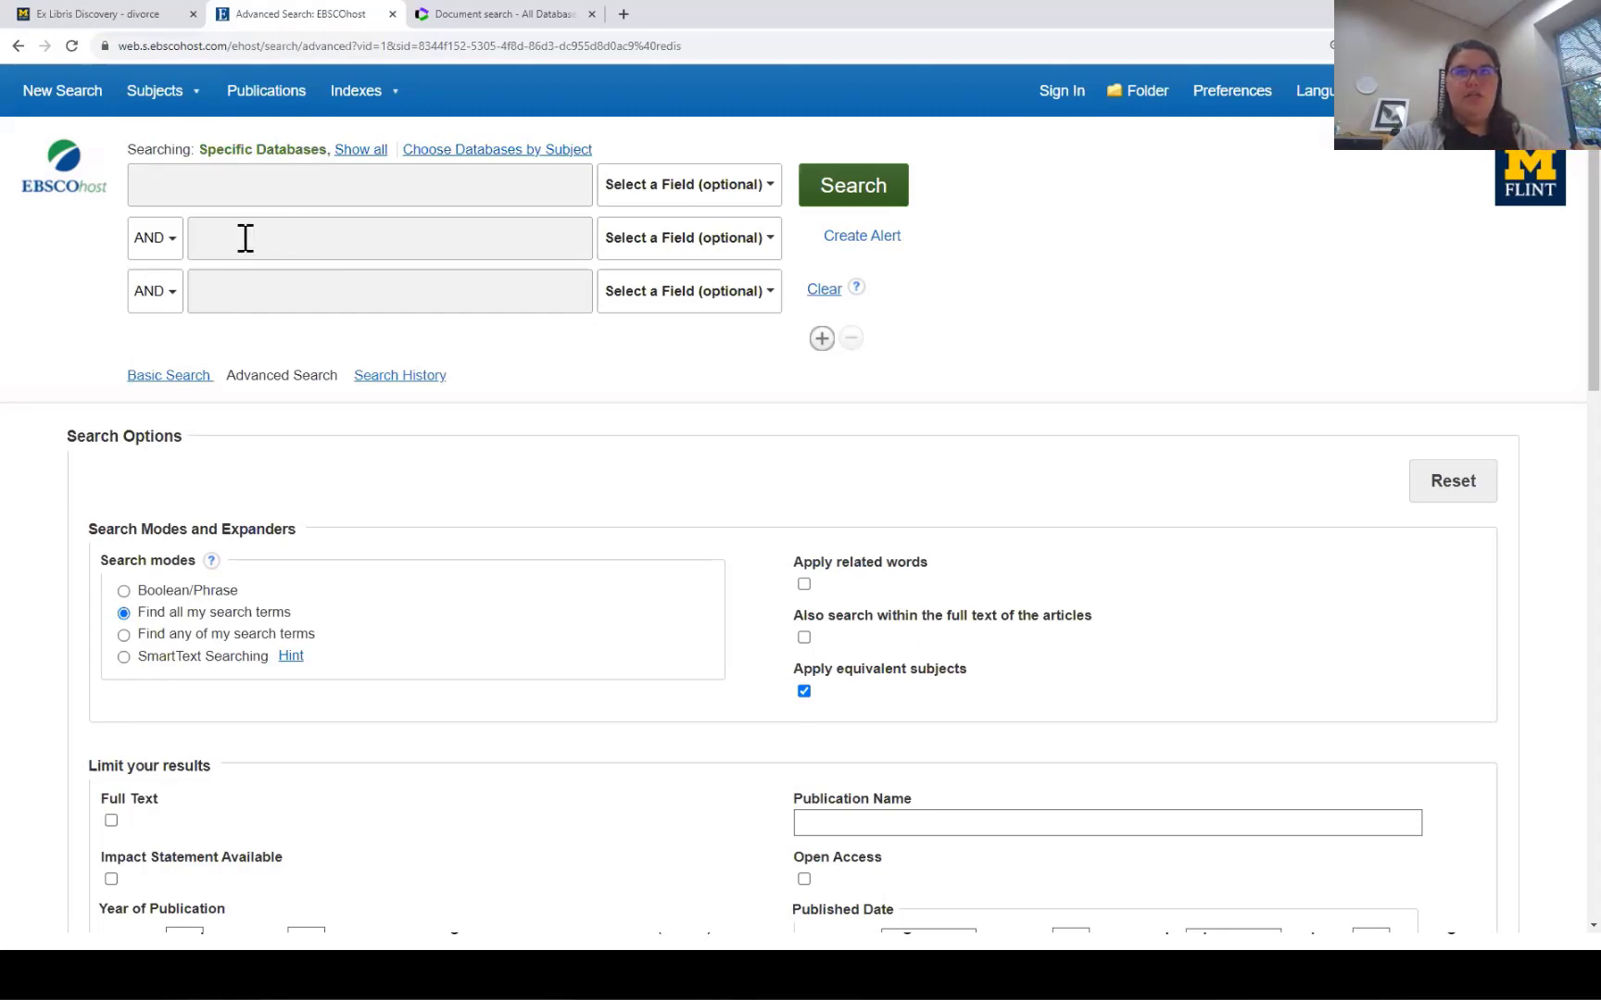
Switch to Web of Science, add two document search rows and show the Boolean operator choices for the second row.
left_click(480, 15)
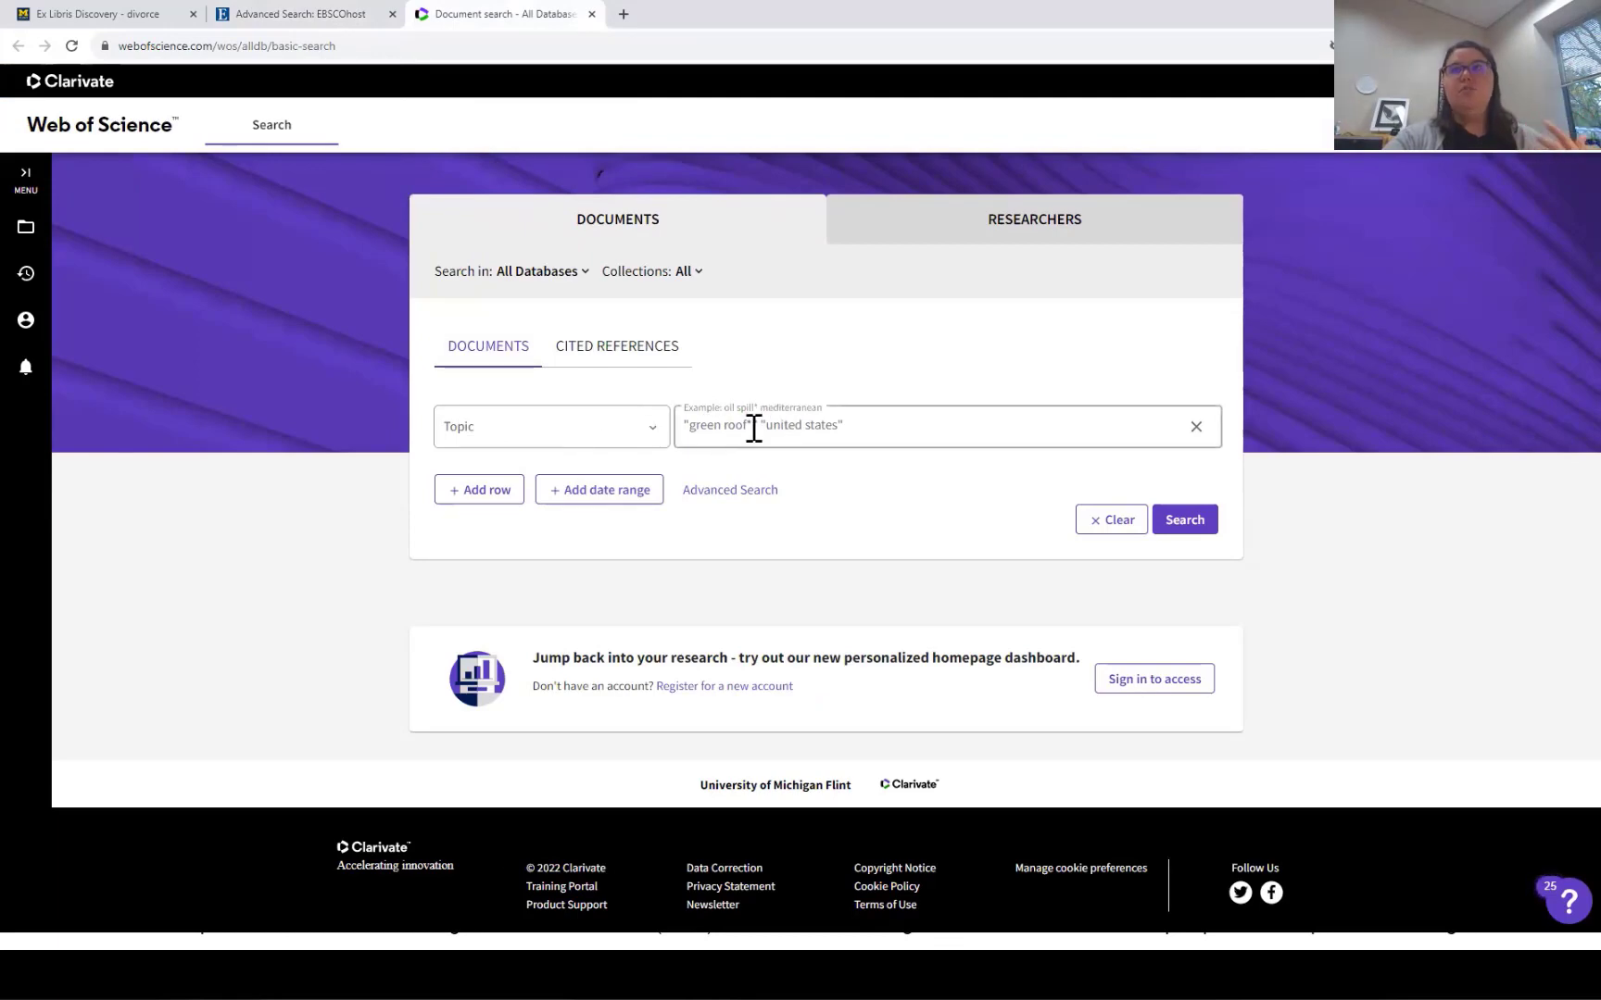
left_click(463, 500)
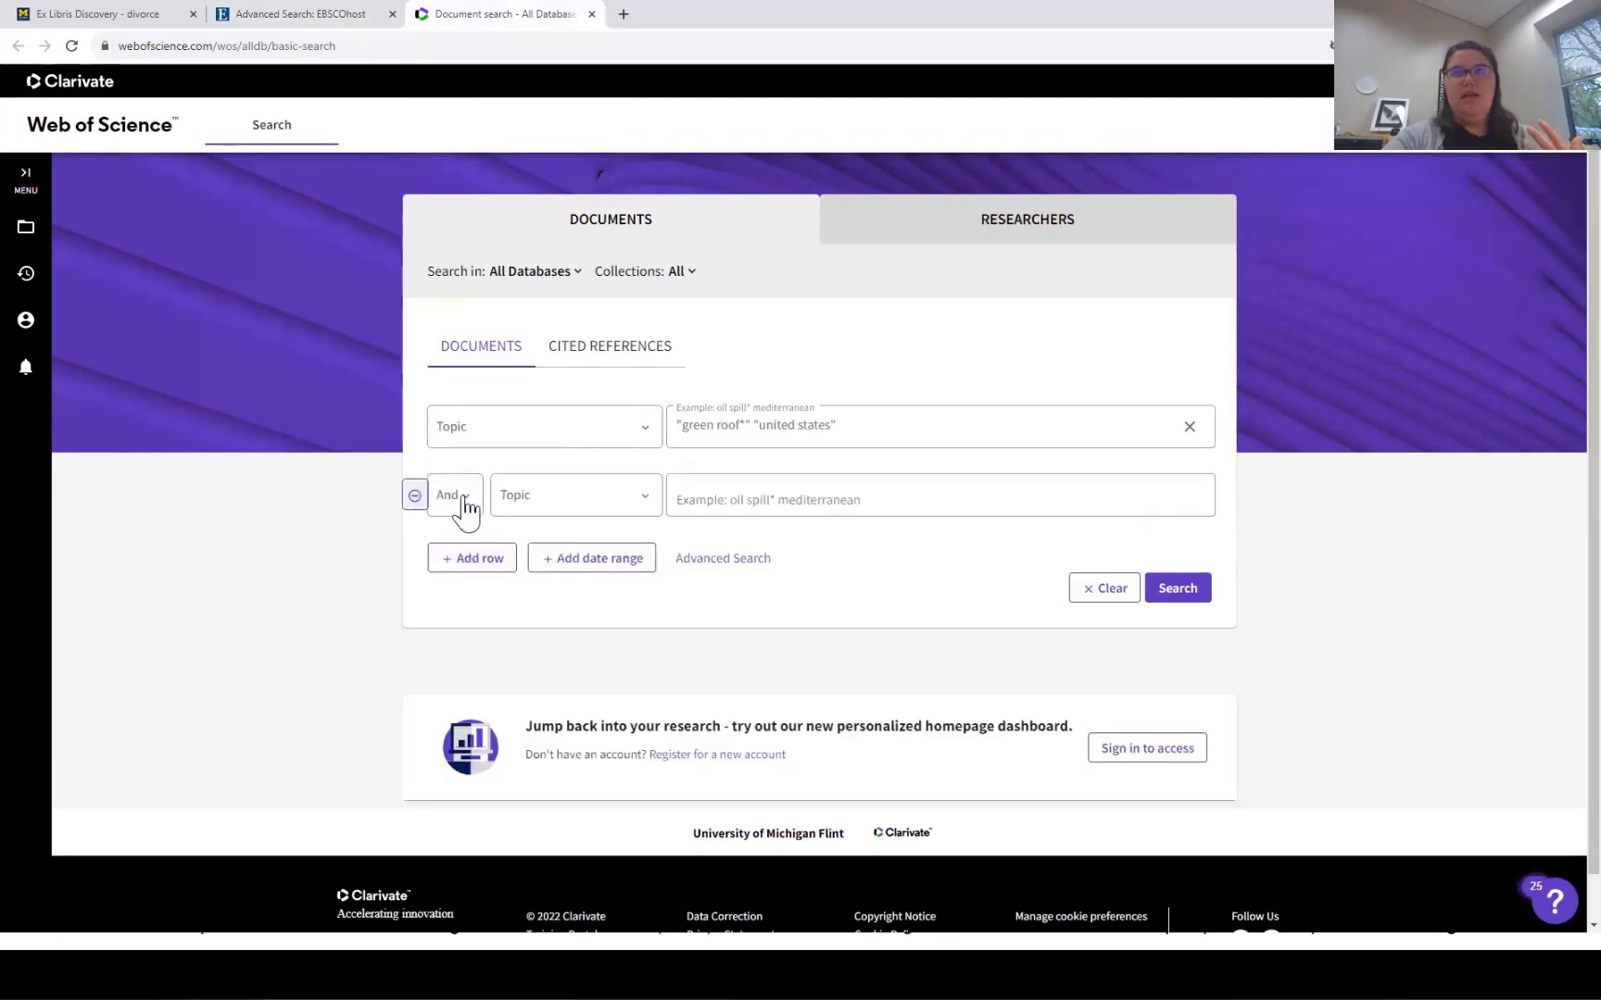
left_click(463, 561)
left_click(465, 510)
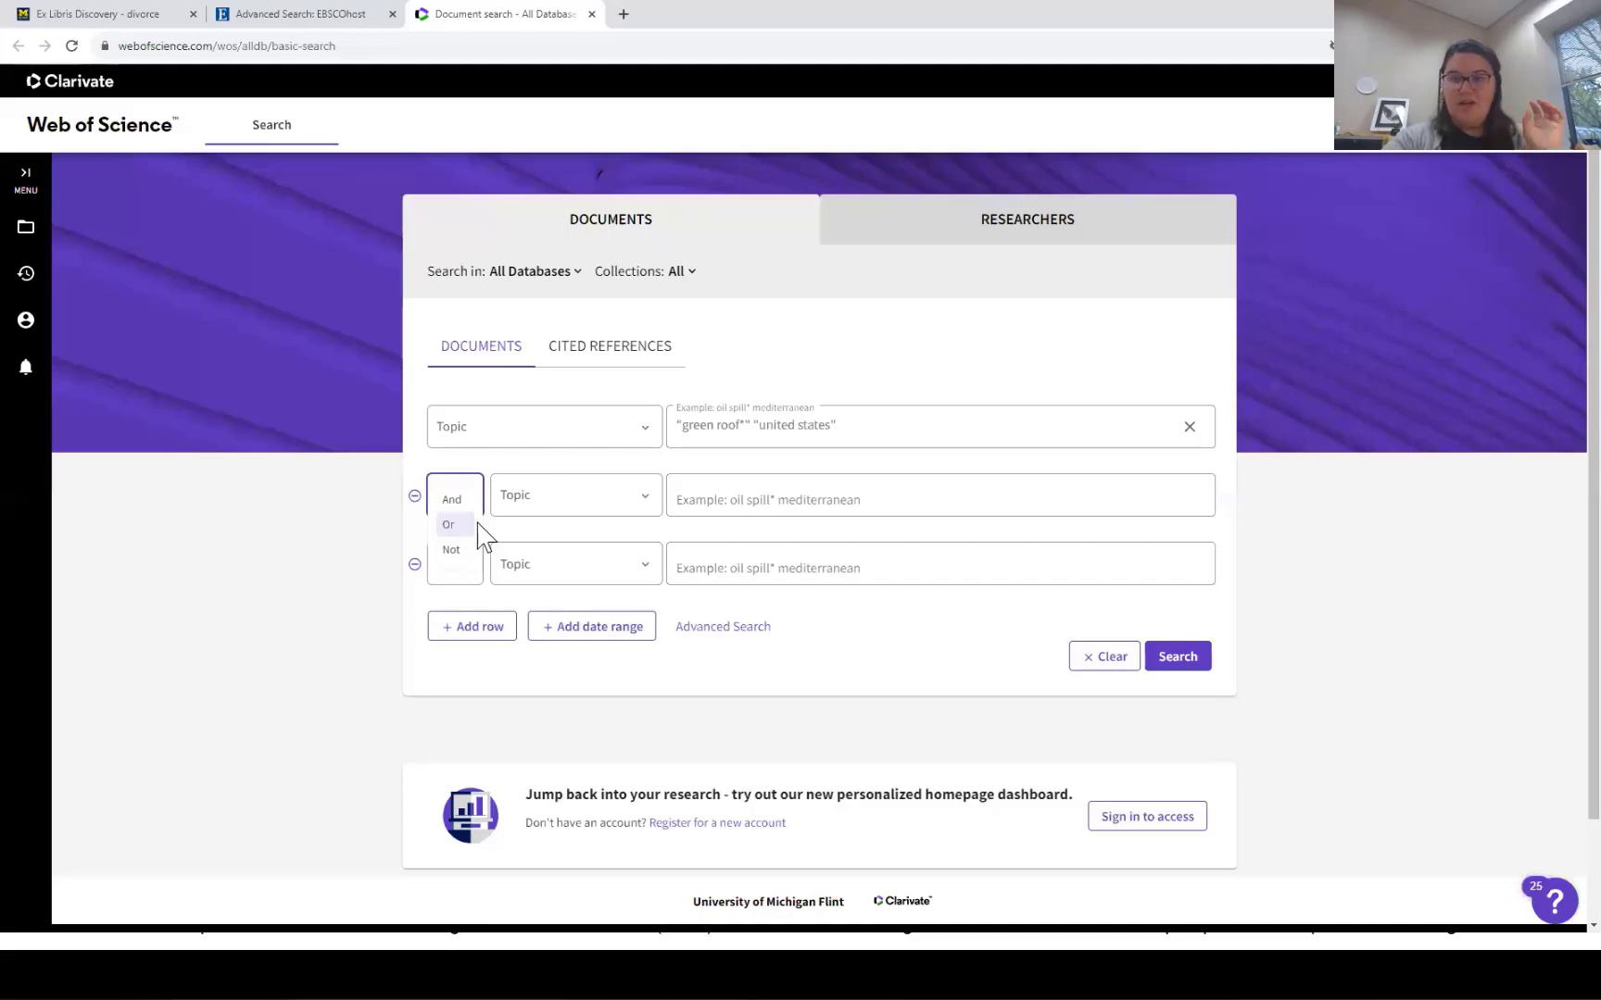
Close the operator list without changing And, return to the slideshow and advance to the slide about database filters.
left_click(378, 550)
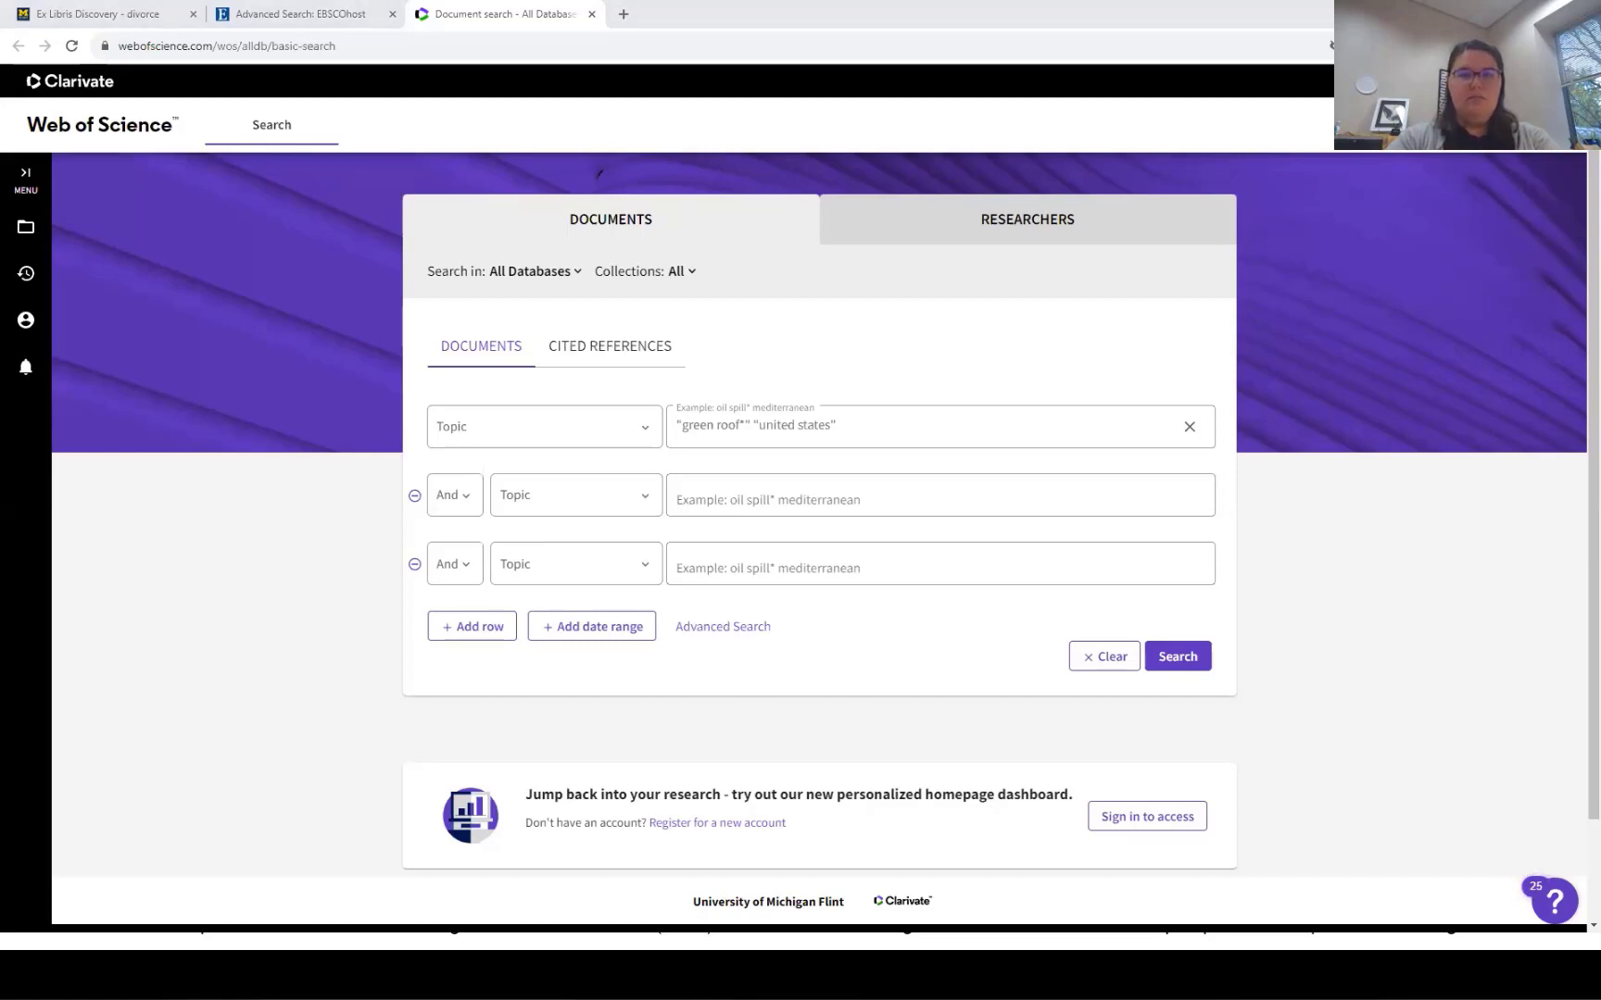
key("alt+Tab")
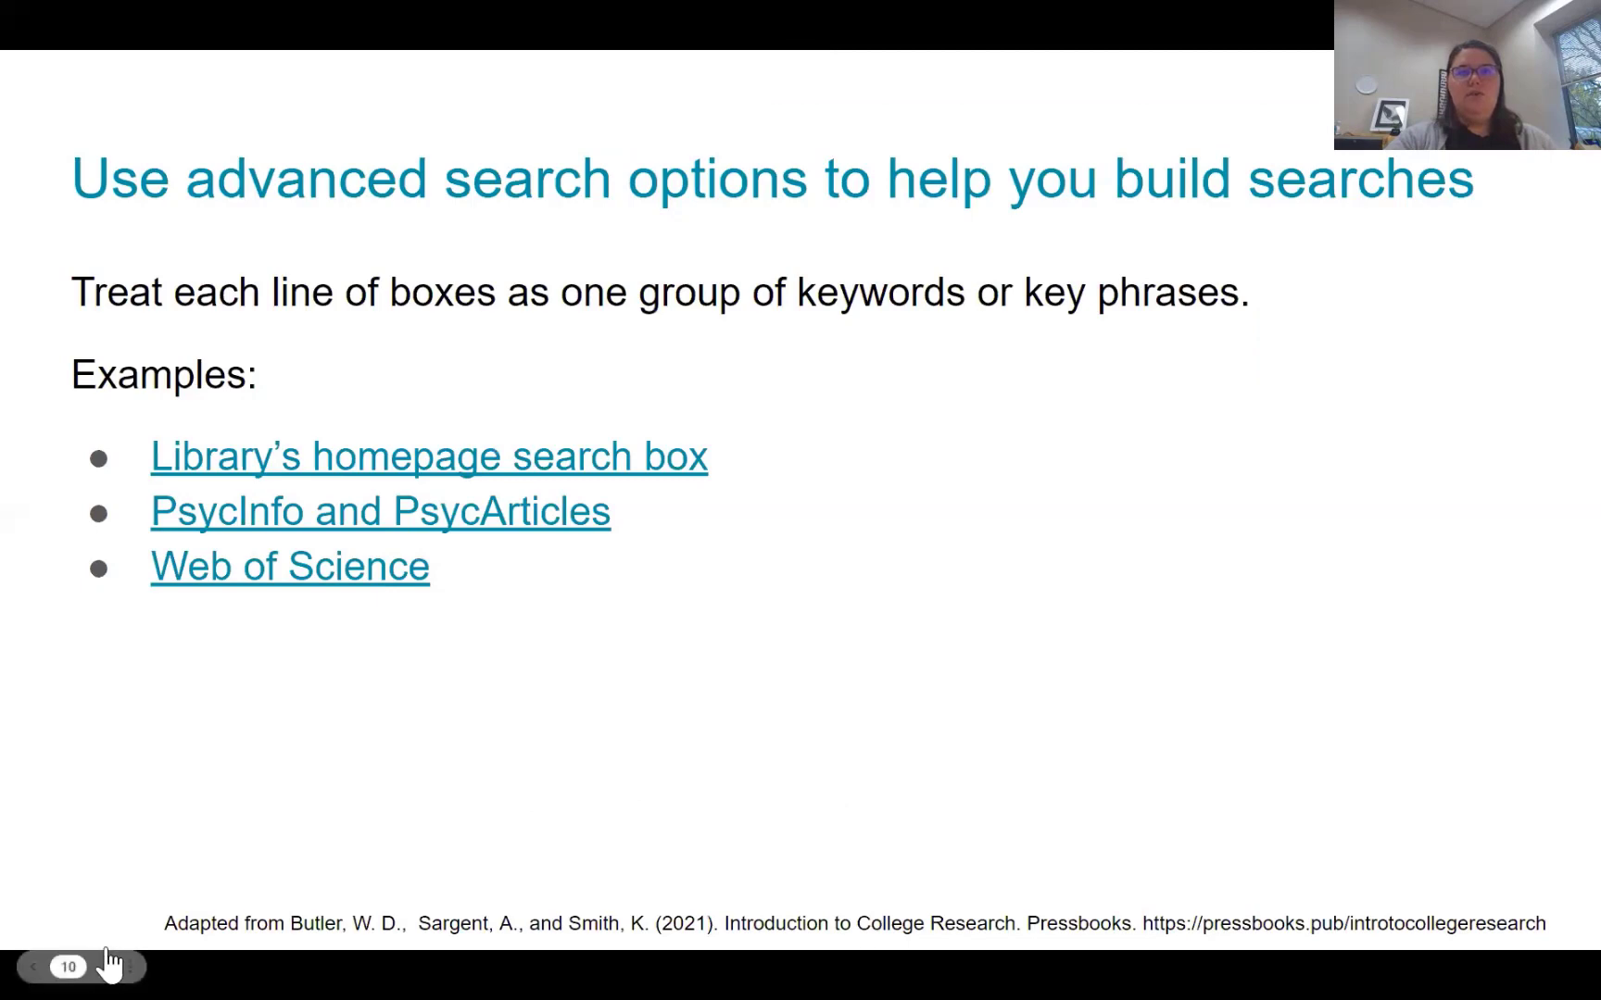
left_click(110, 960)
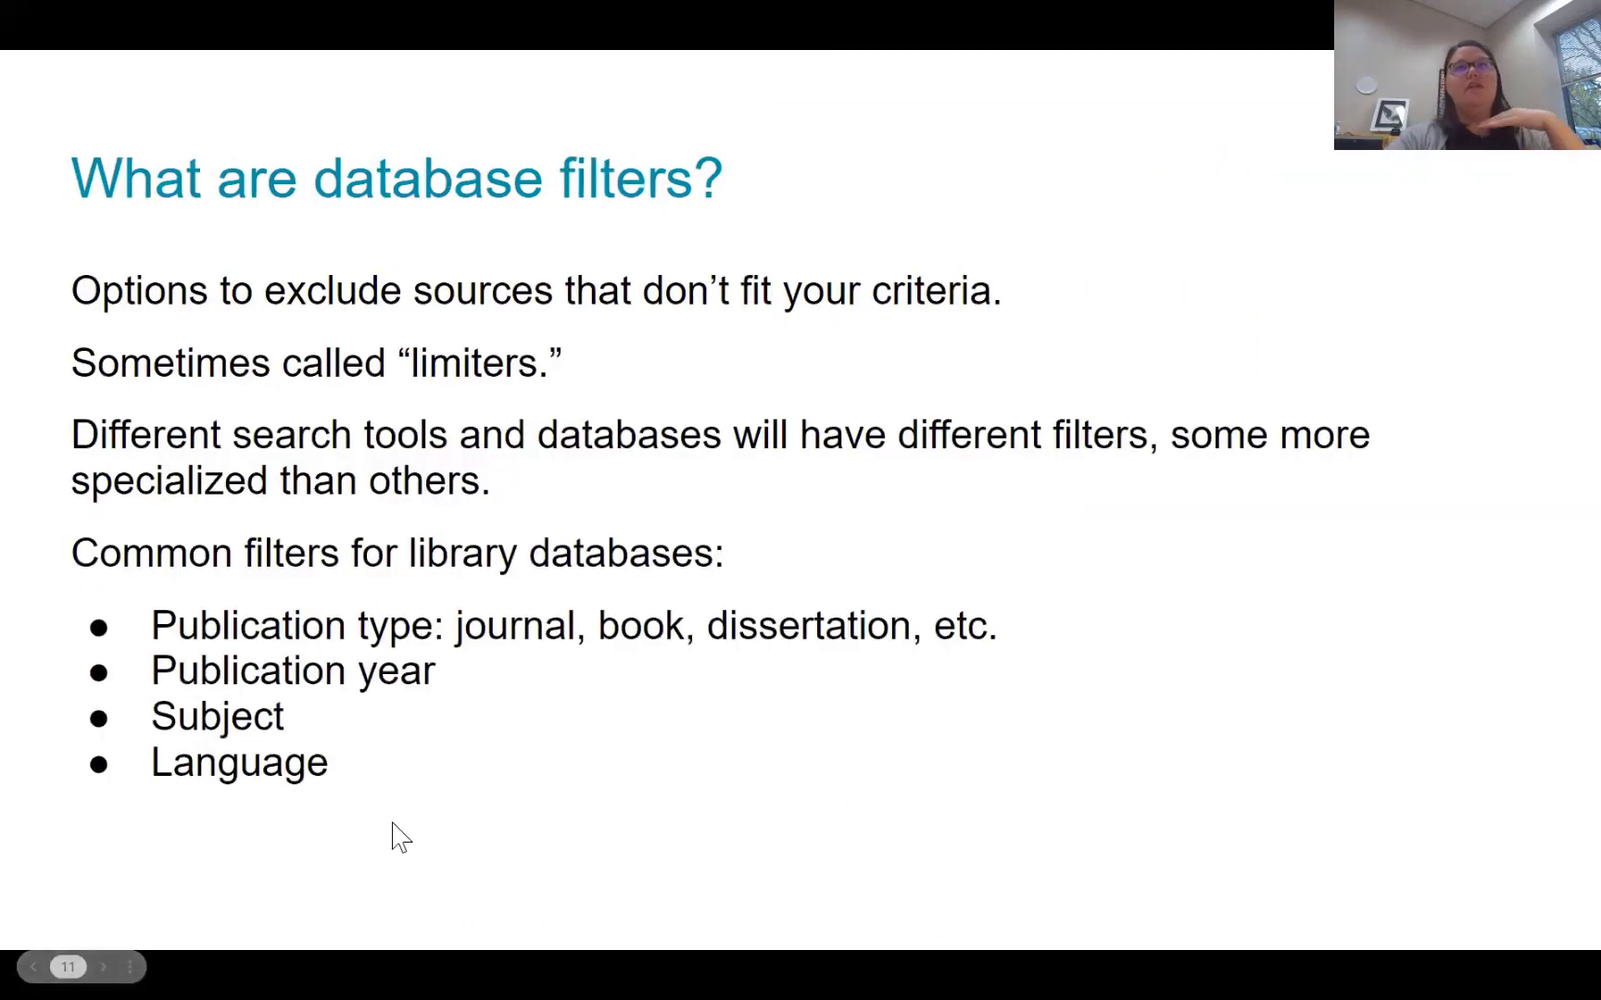
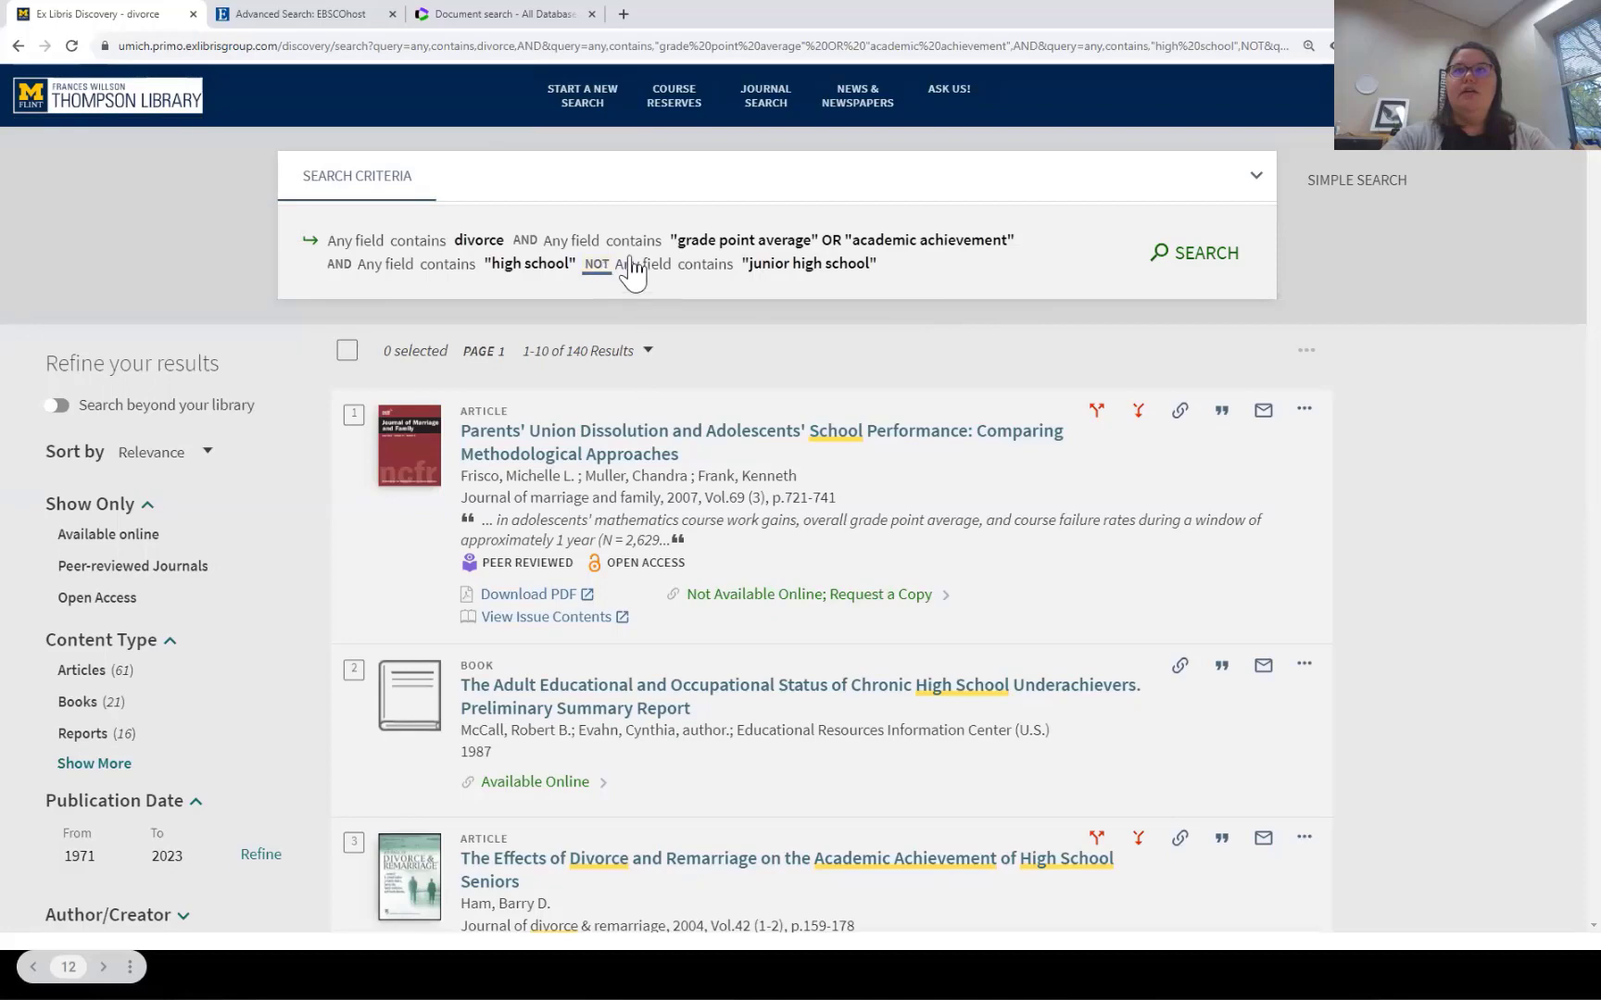
Expand the library's advanced search criteria and look at the material type and language choices without changing either.
left_click(599, 265)
left_click(315, 255)
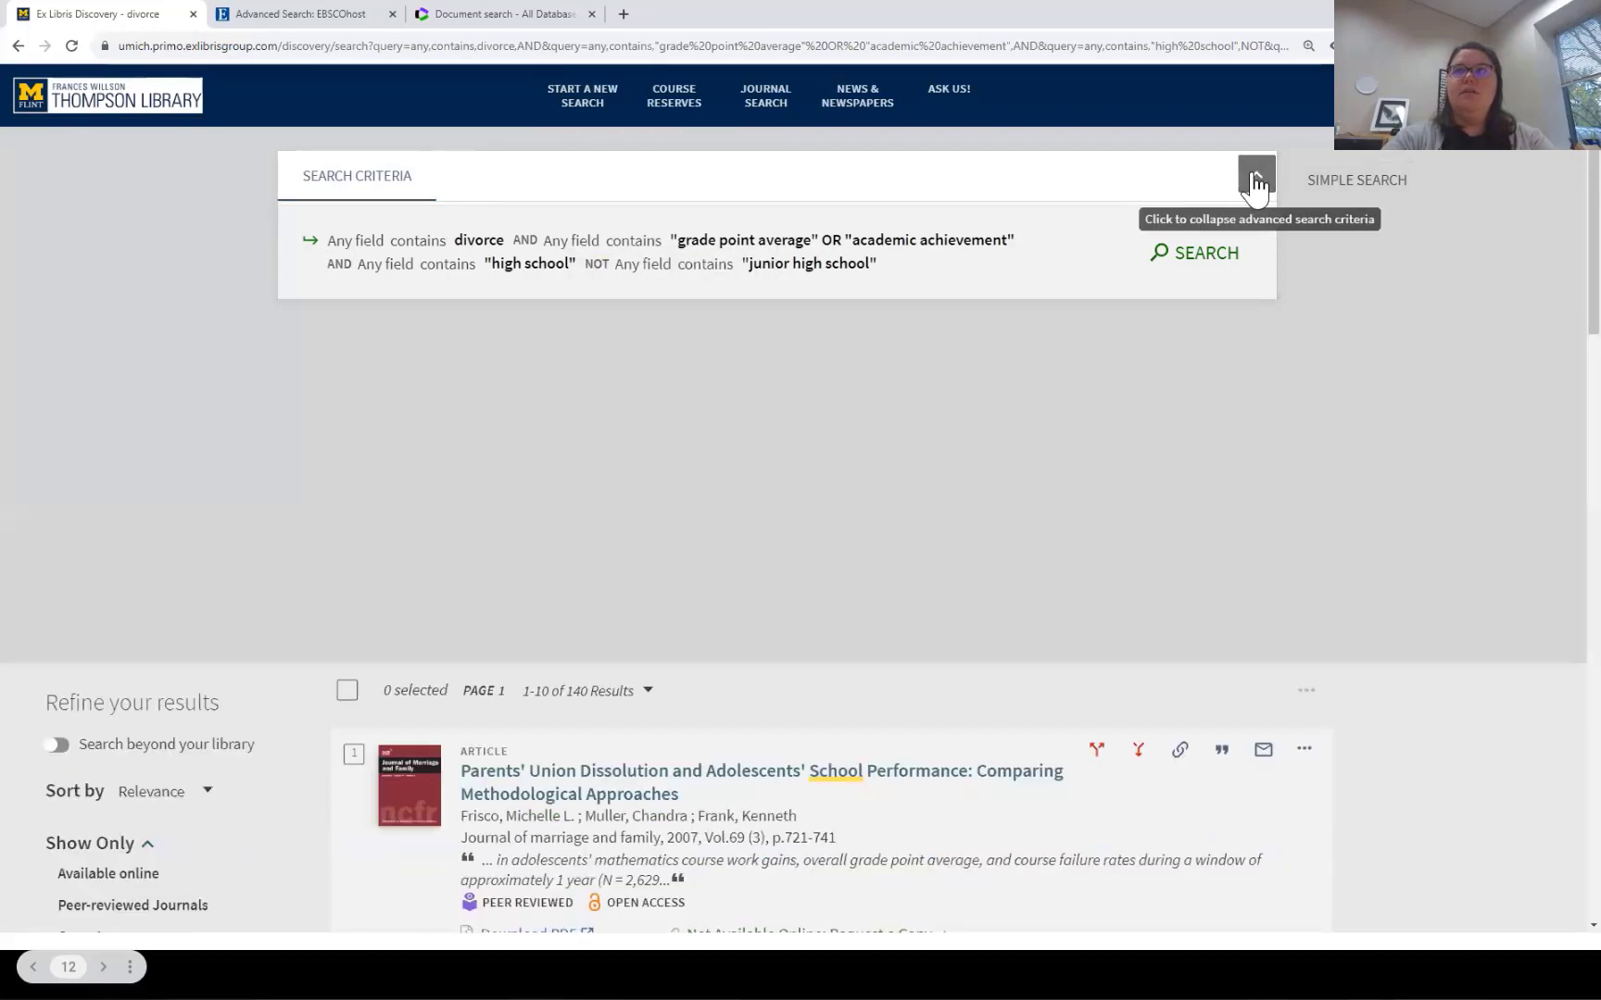
left_click(1256, 181)
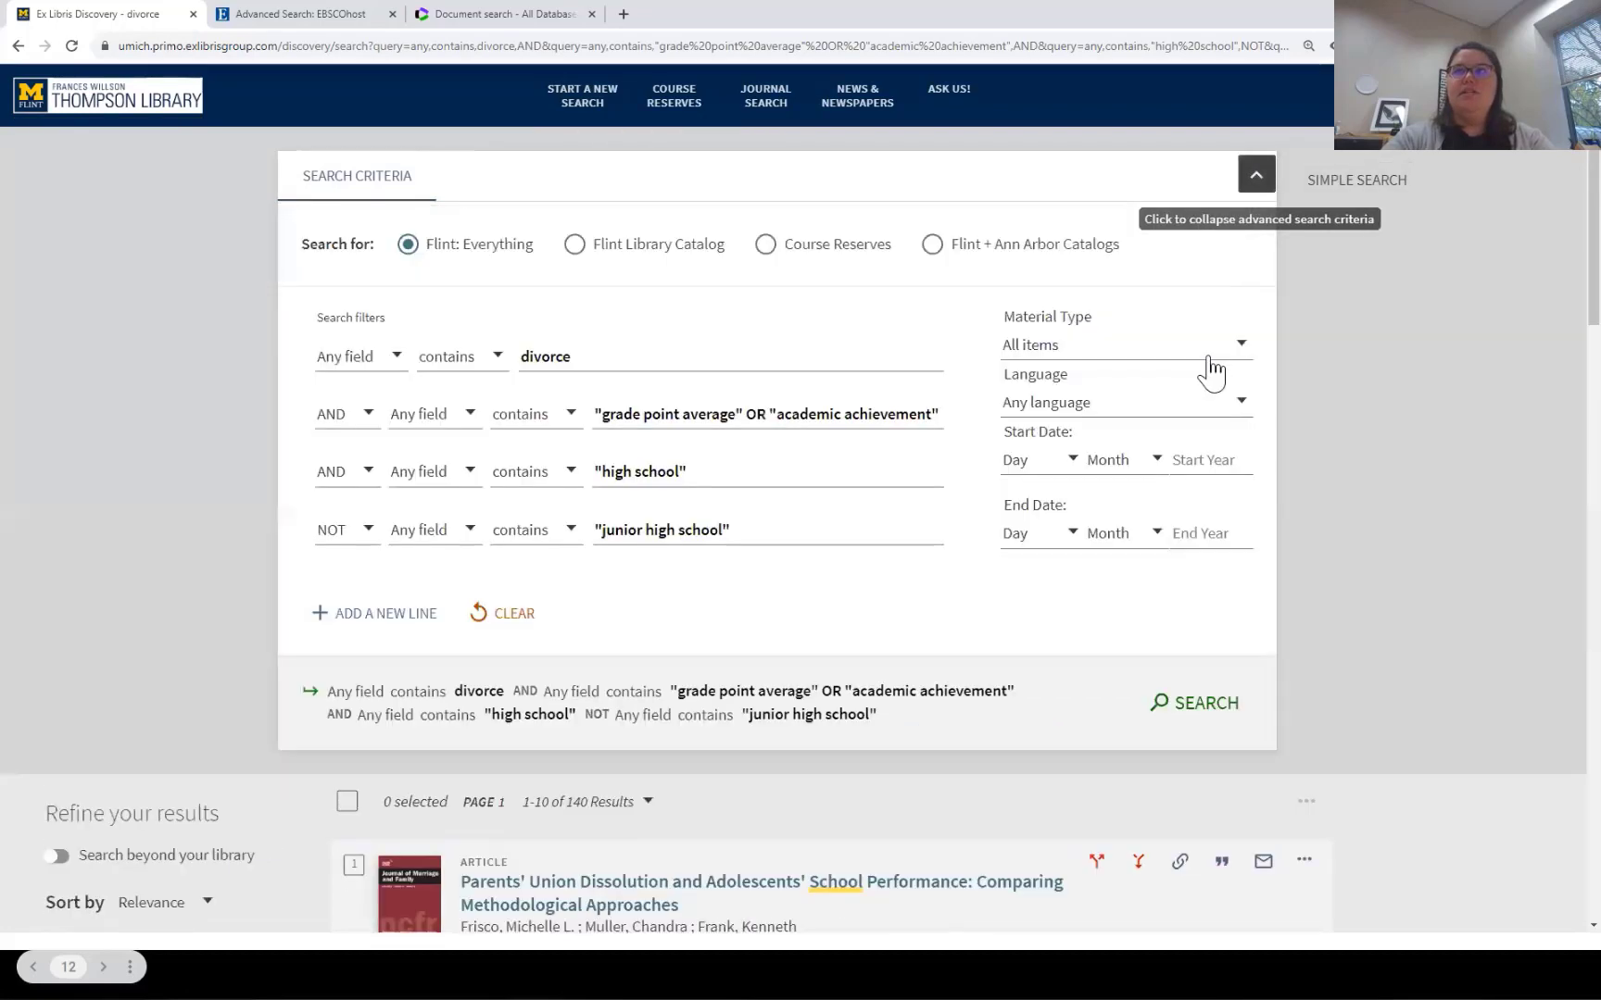
left_click(1060, 357)
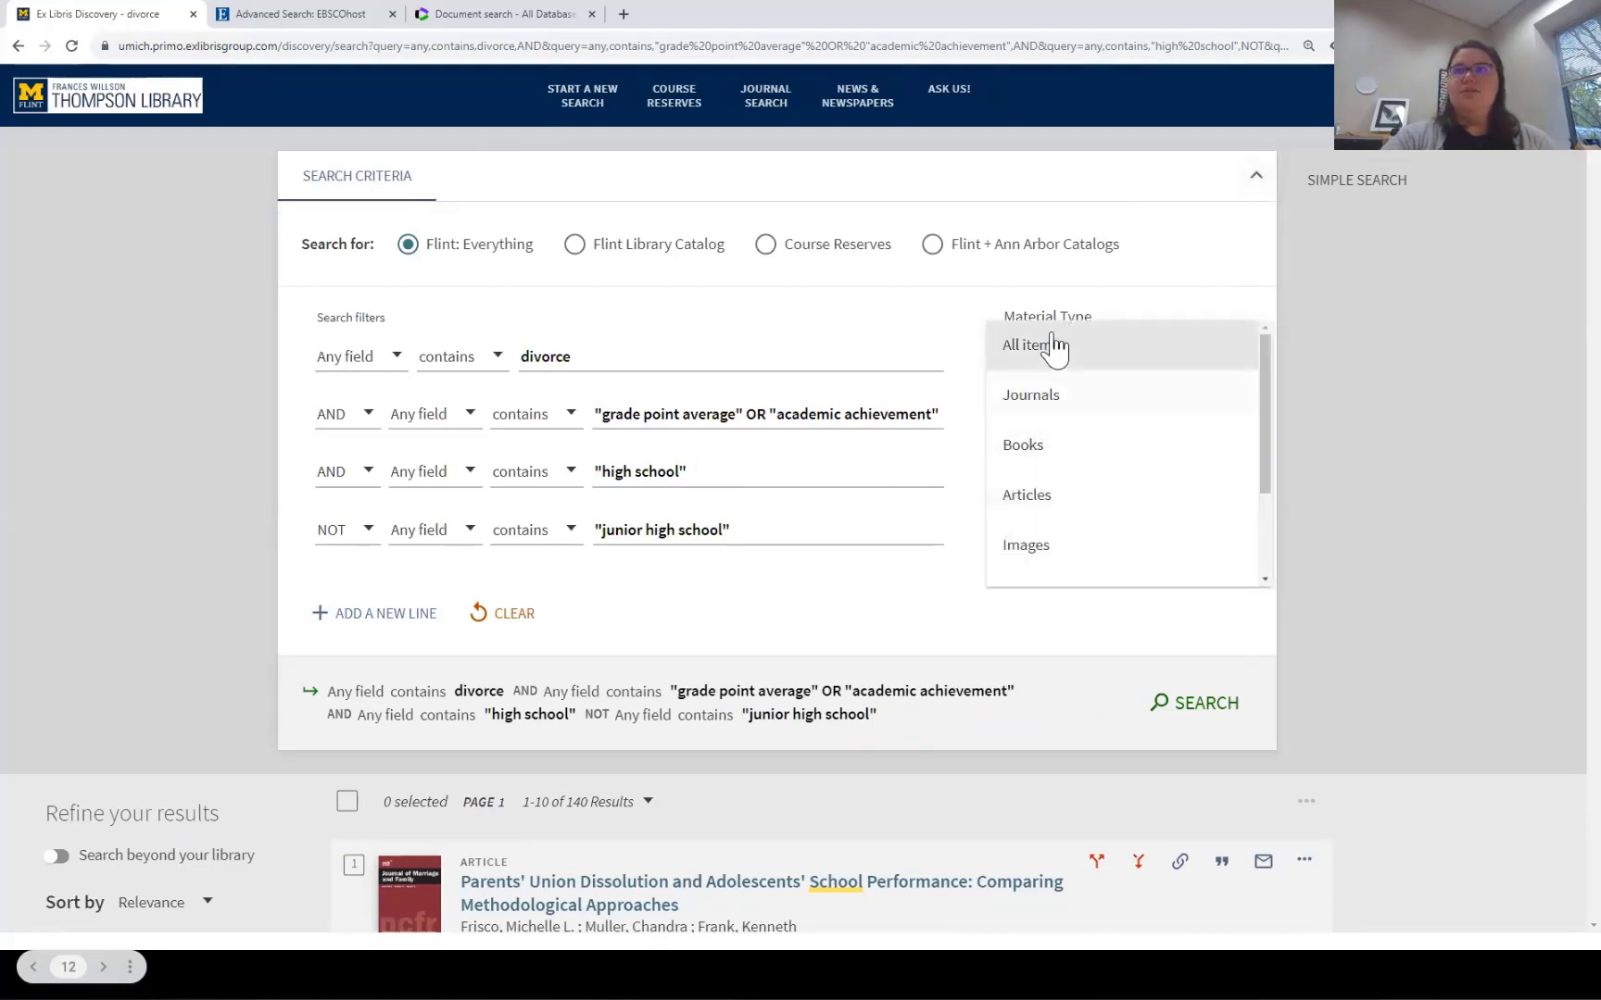
left_click(975, 403)
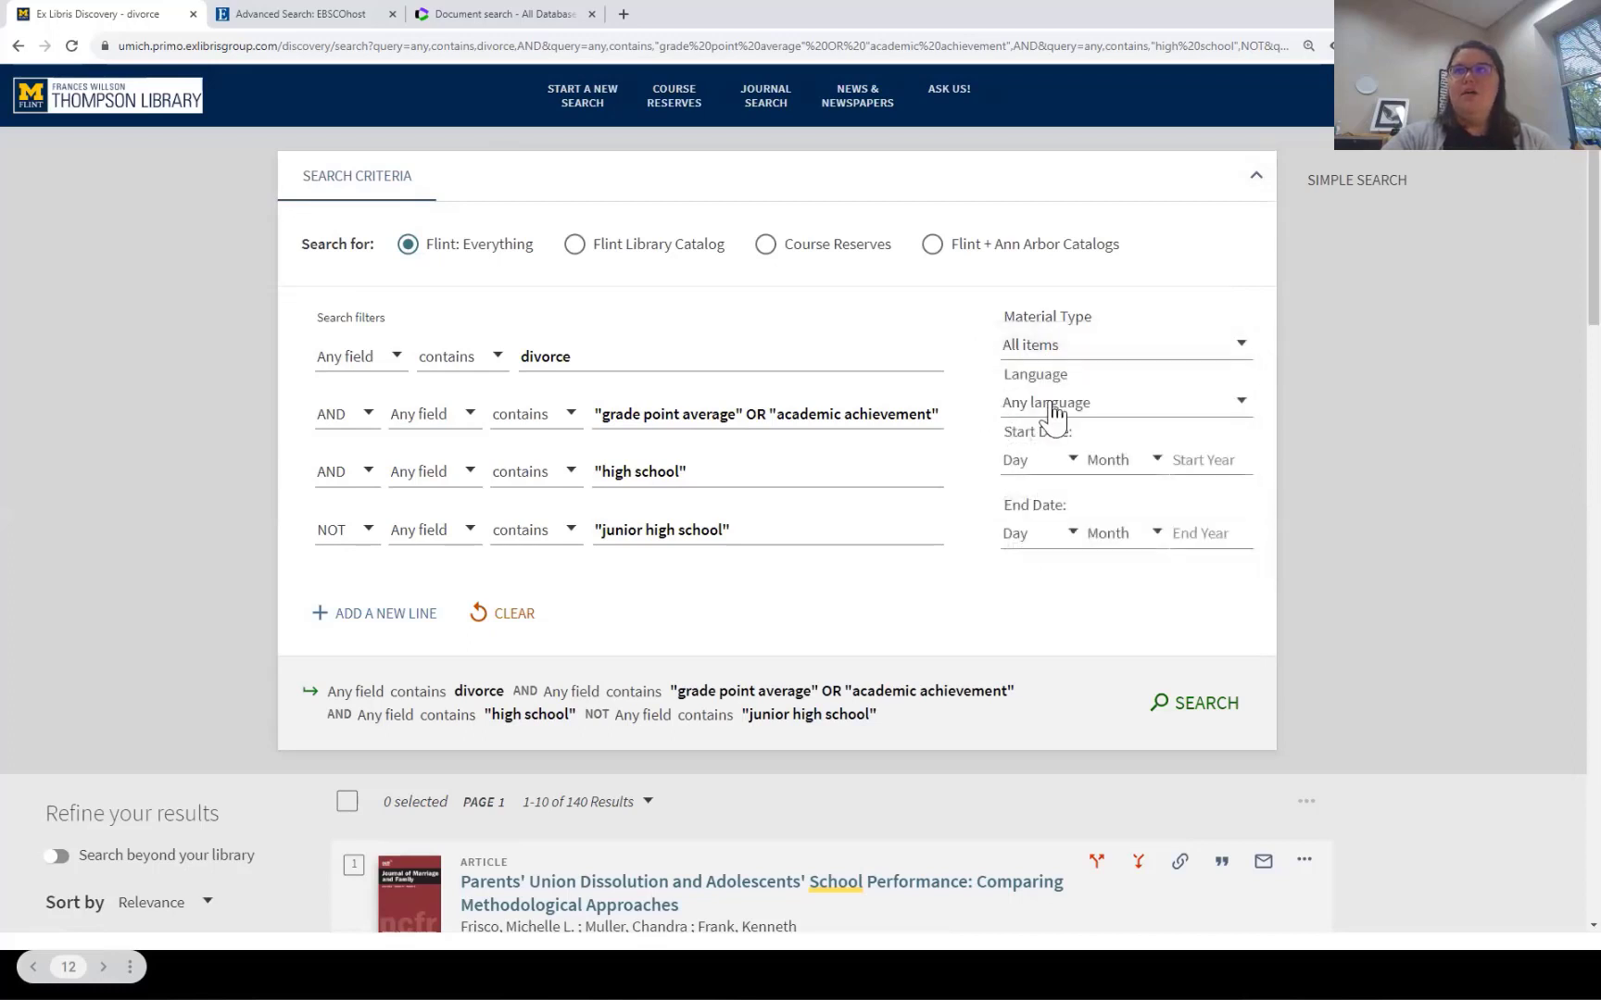
left_click(1057, 419)
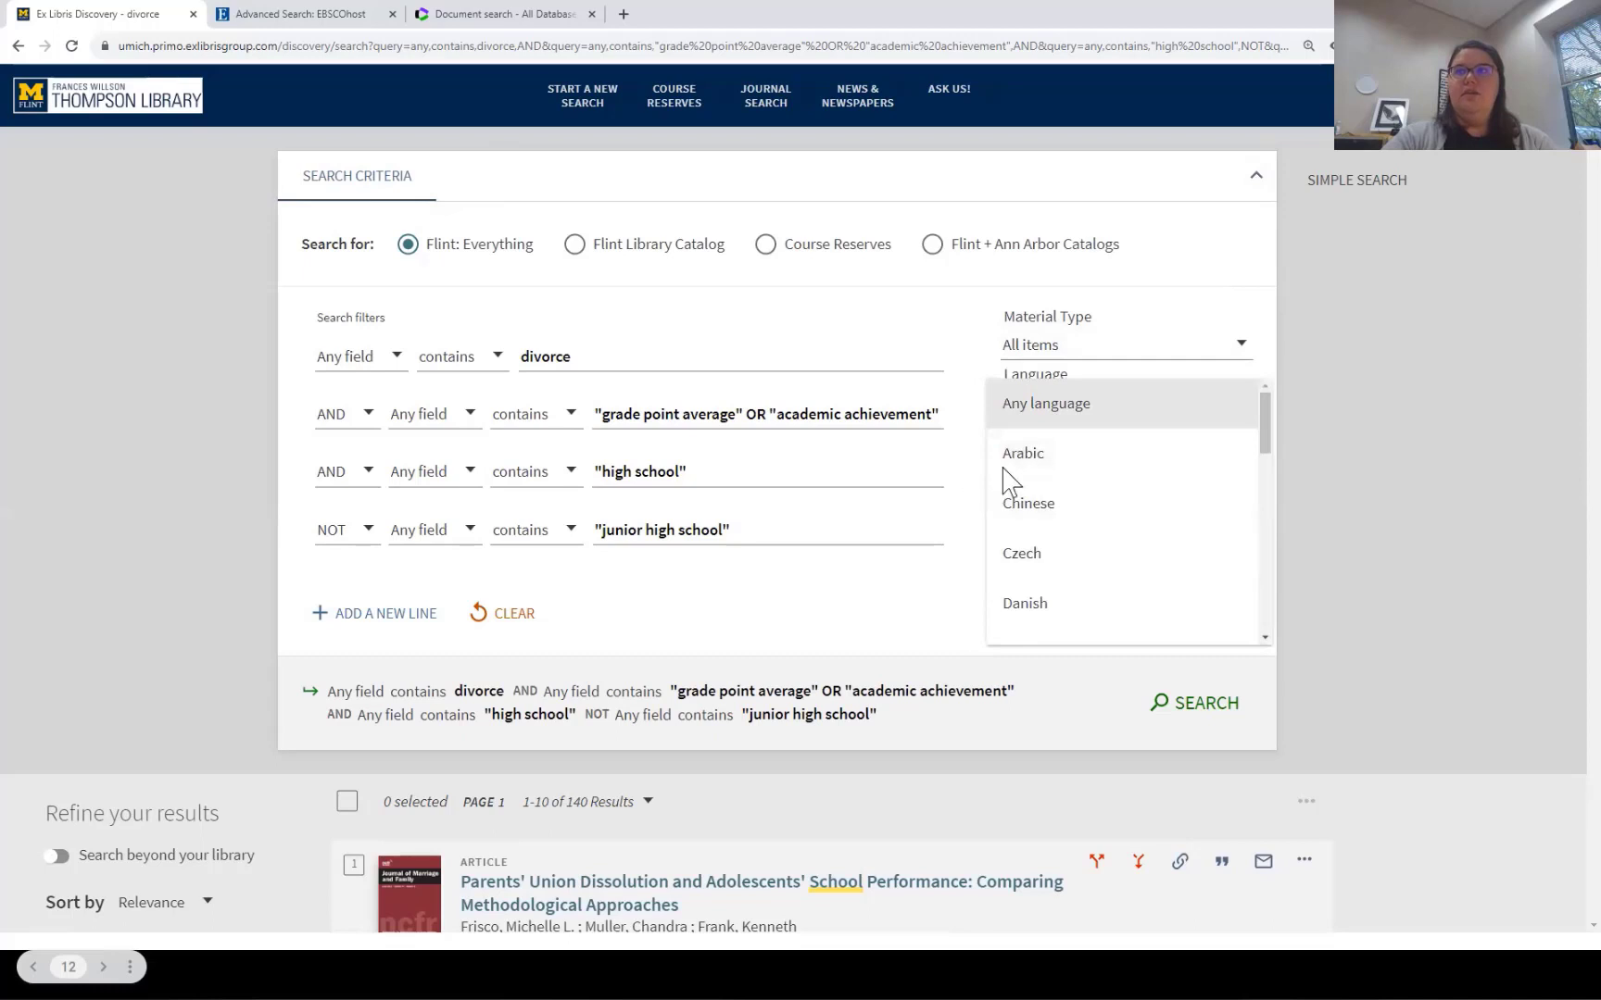
key("Escape")
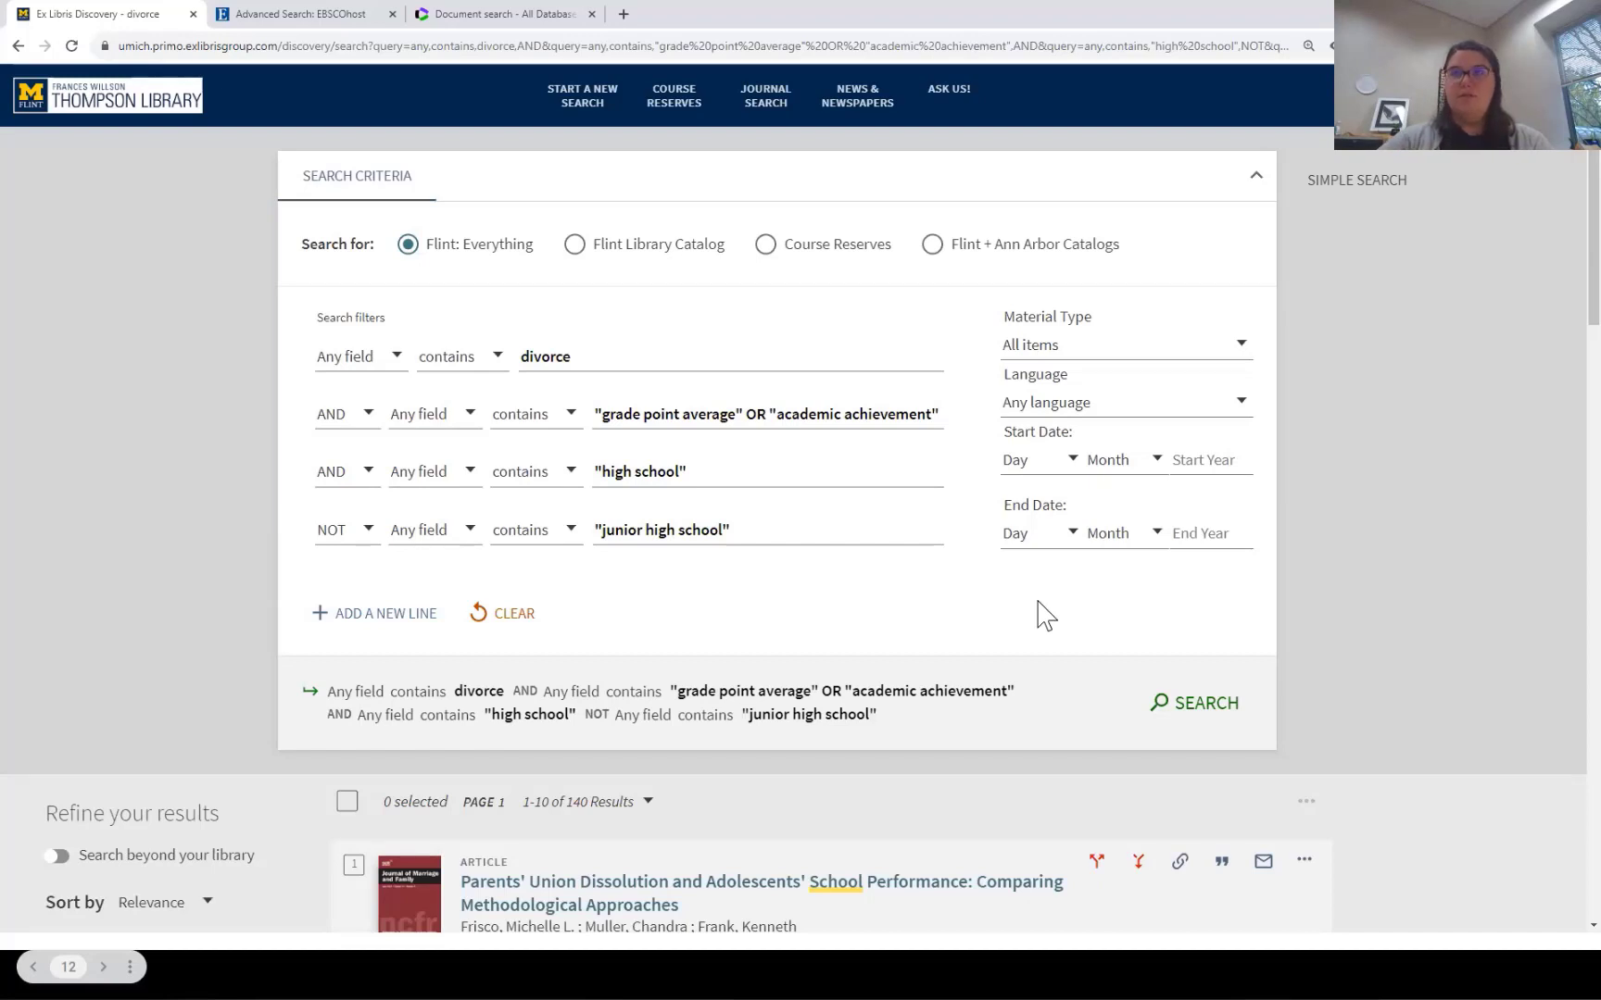
Switch to EBSCOhost and examine the limiters on its advanced search form, including the special ones for APA PsycInfo and PsycArticles.
left_click(305, 14)
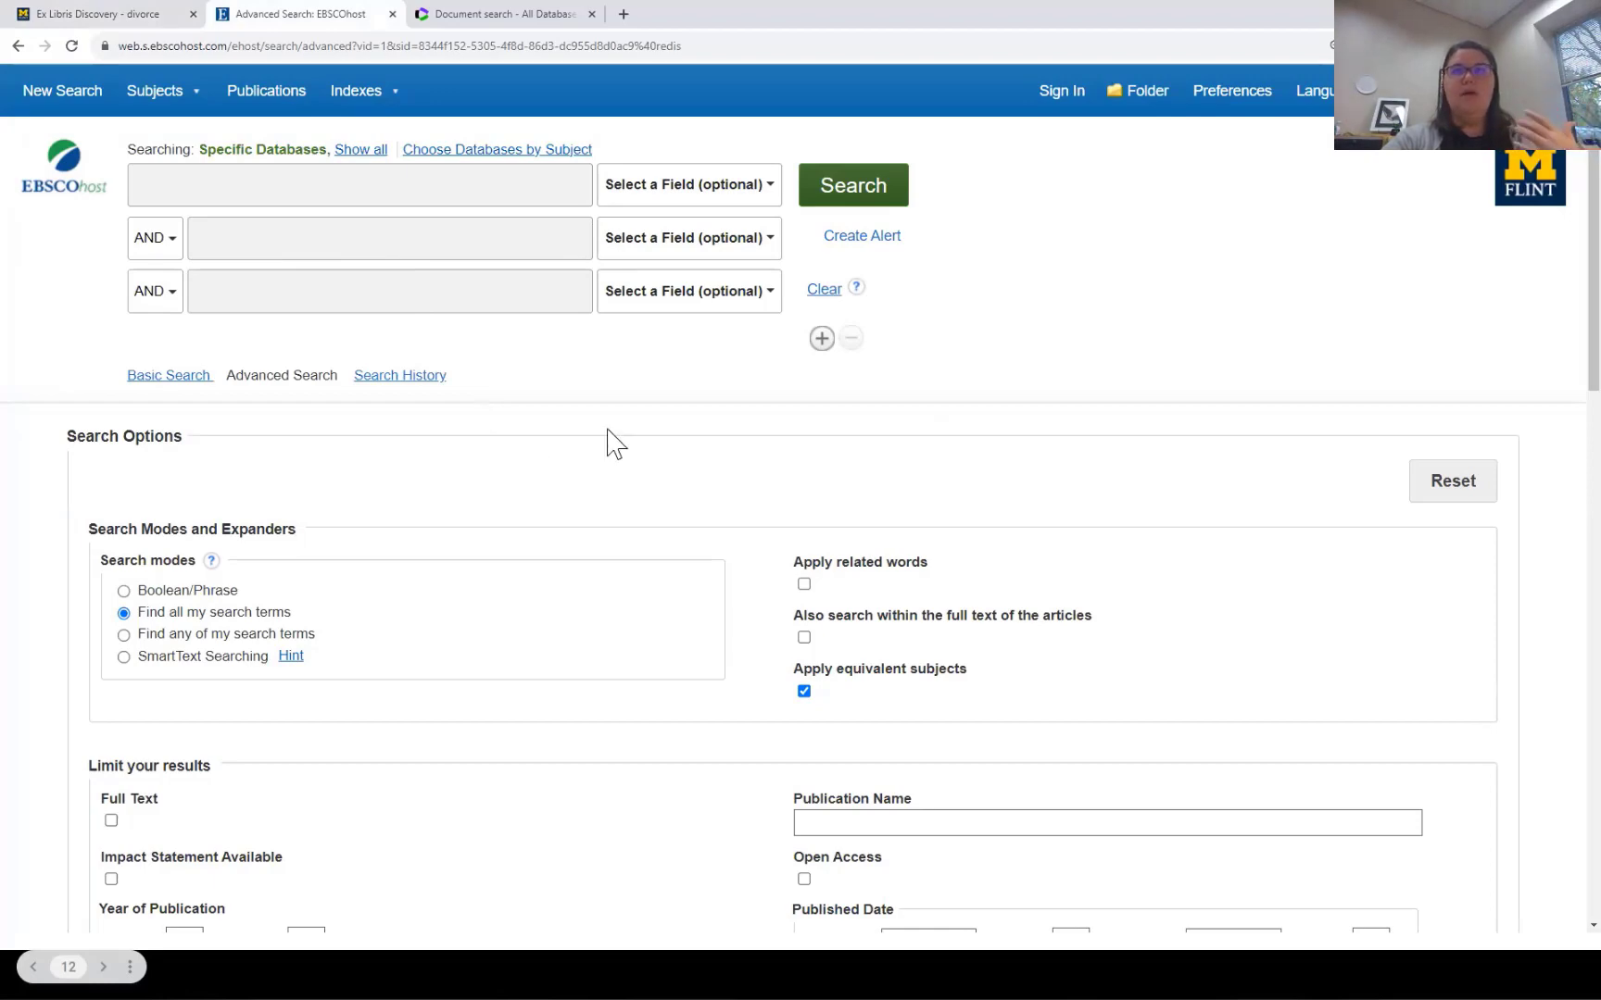
scroll(608, 443, "down", 3)
scroll(608, 443, "down", 4)
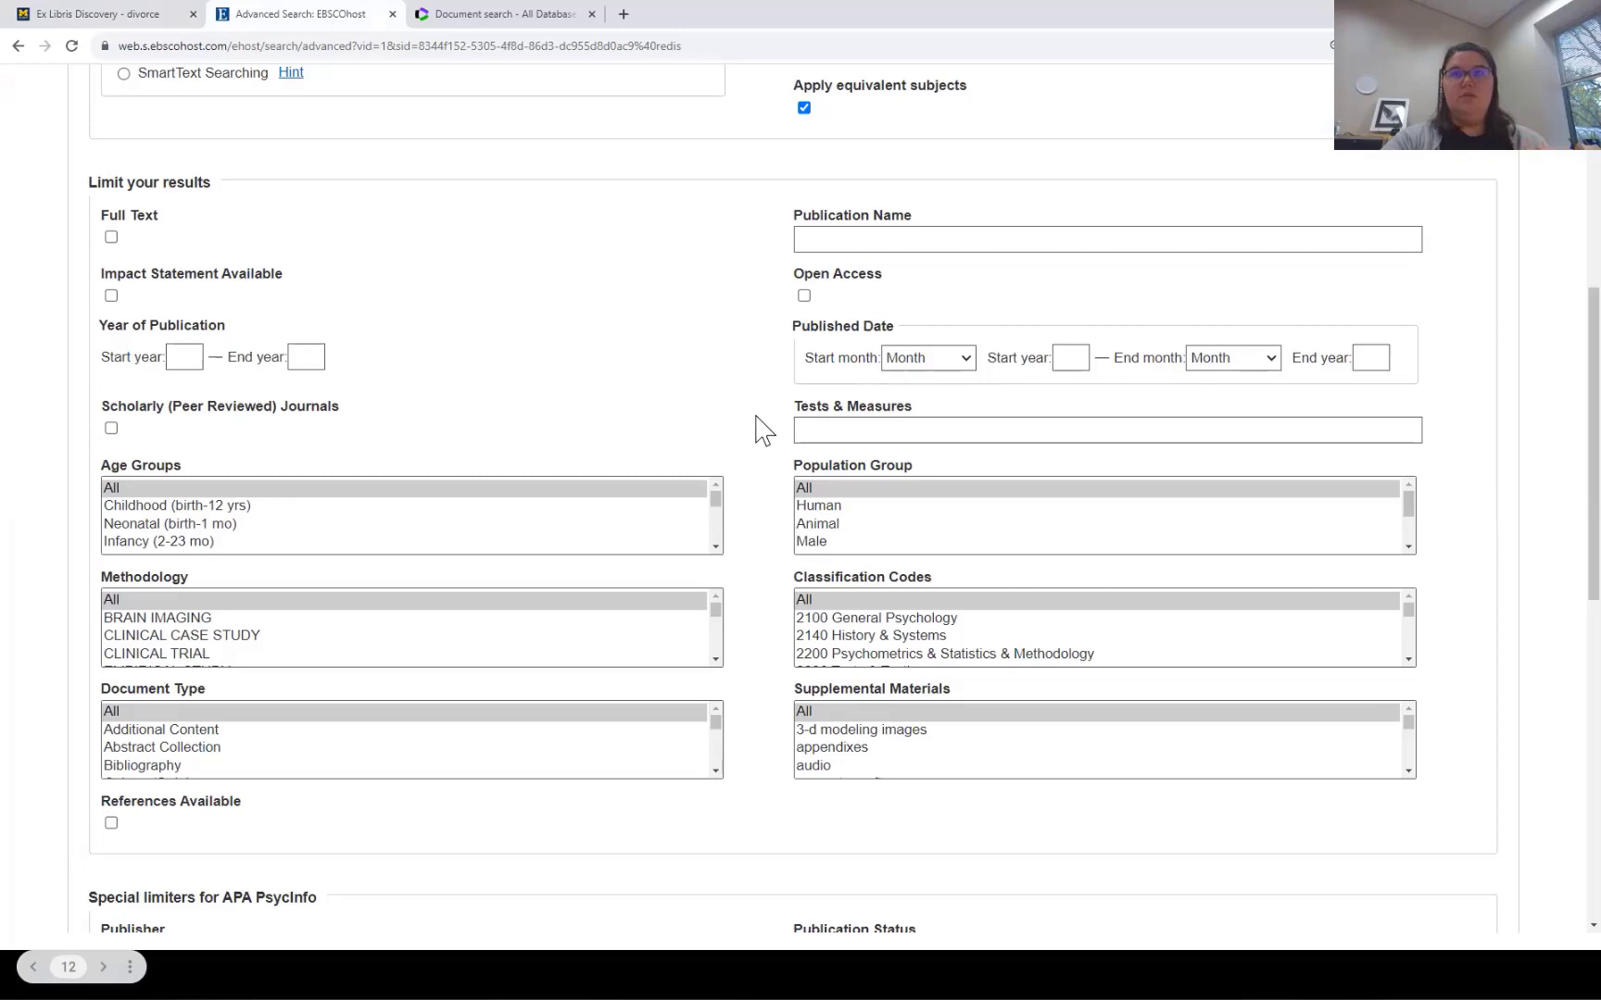
scroll(761, 428, "down", 2)
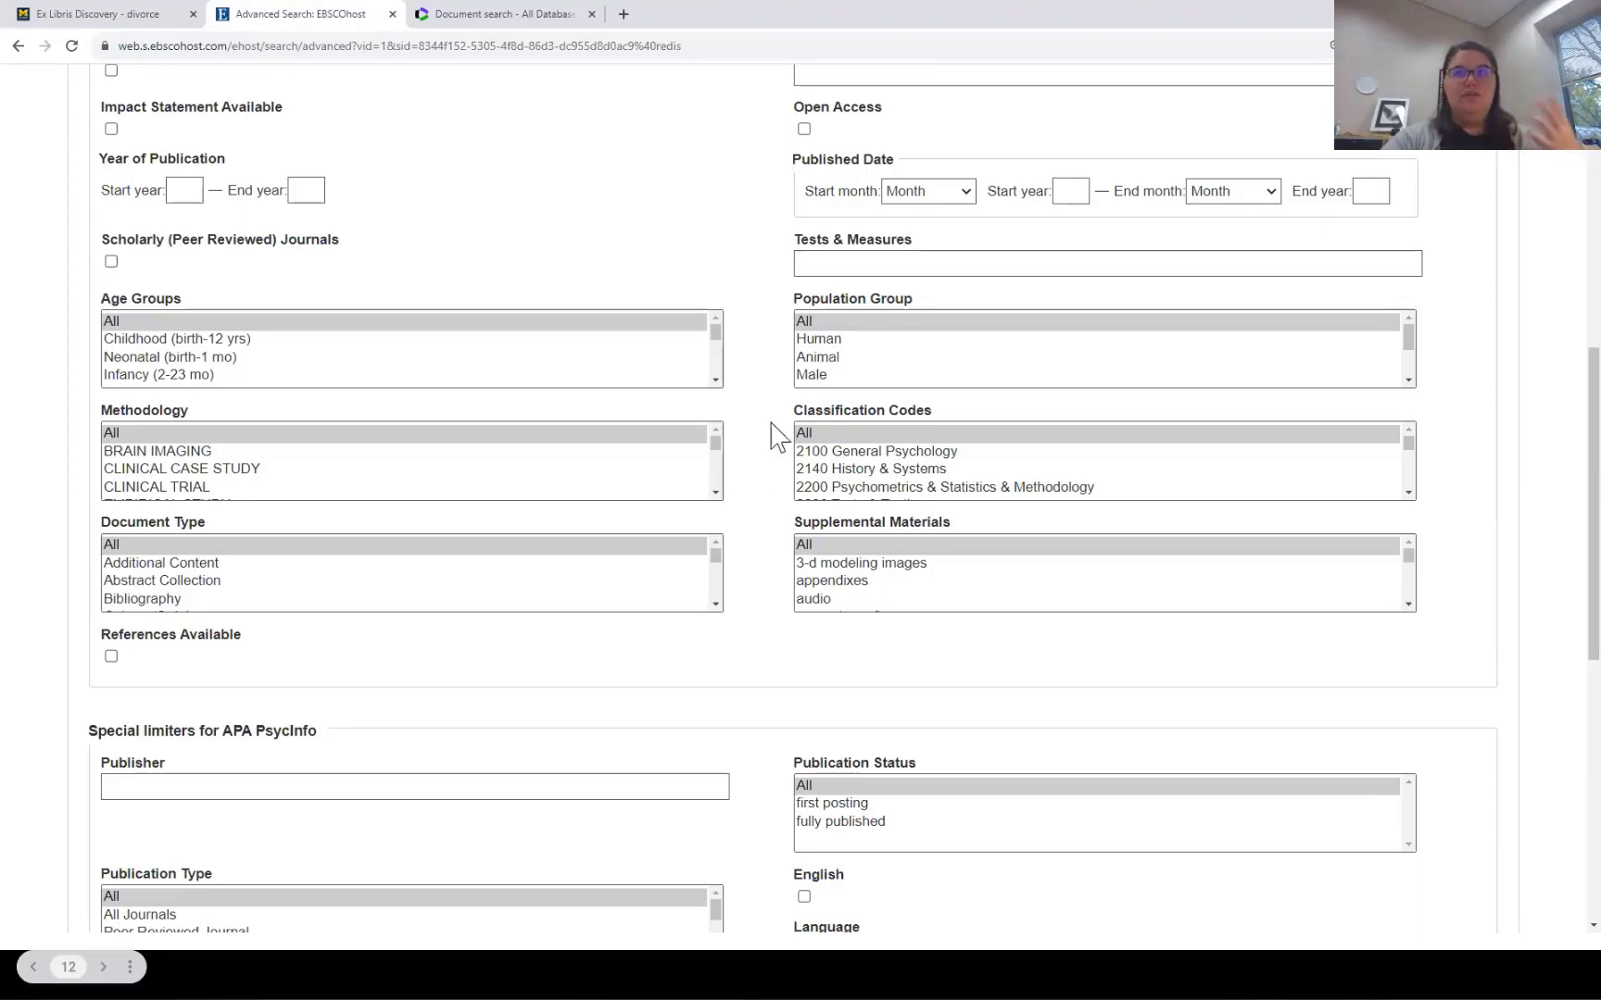
scroll(776, 510, "down", 1)
scroll(776, 514, "down", 5)
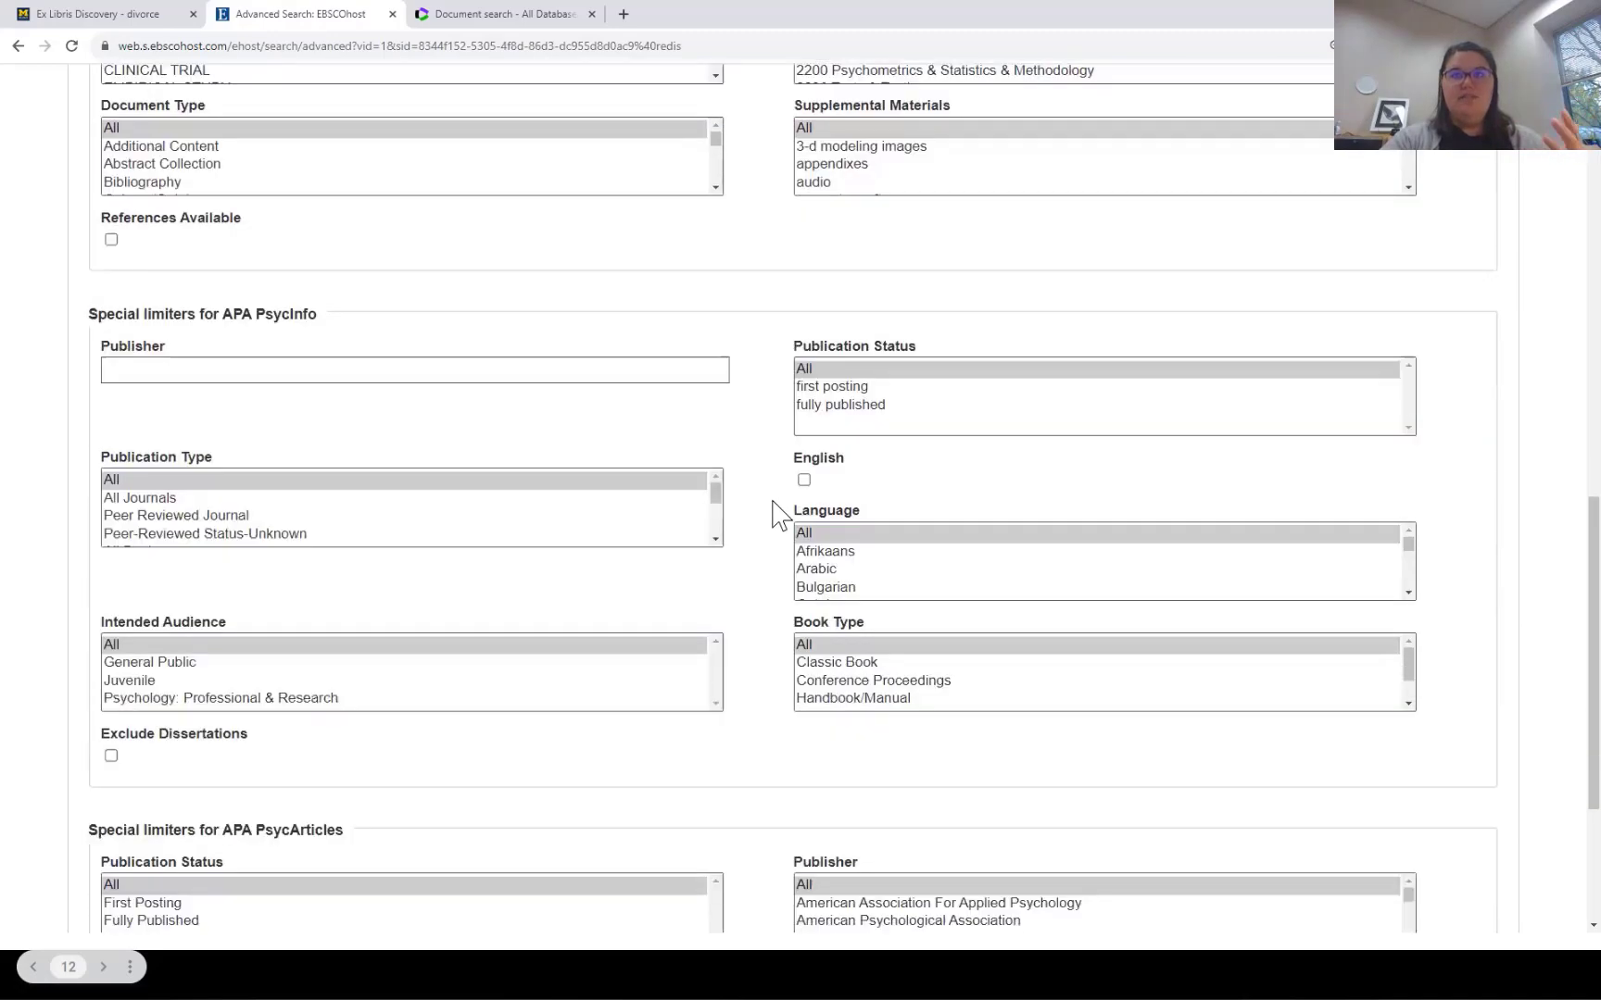
scroll(776, 514, "up", 15)
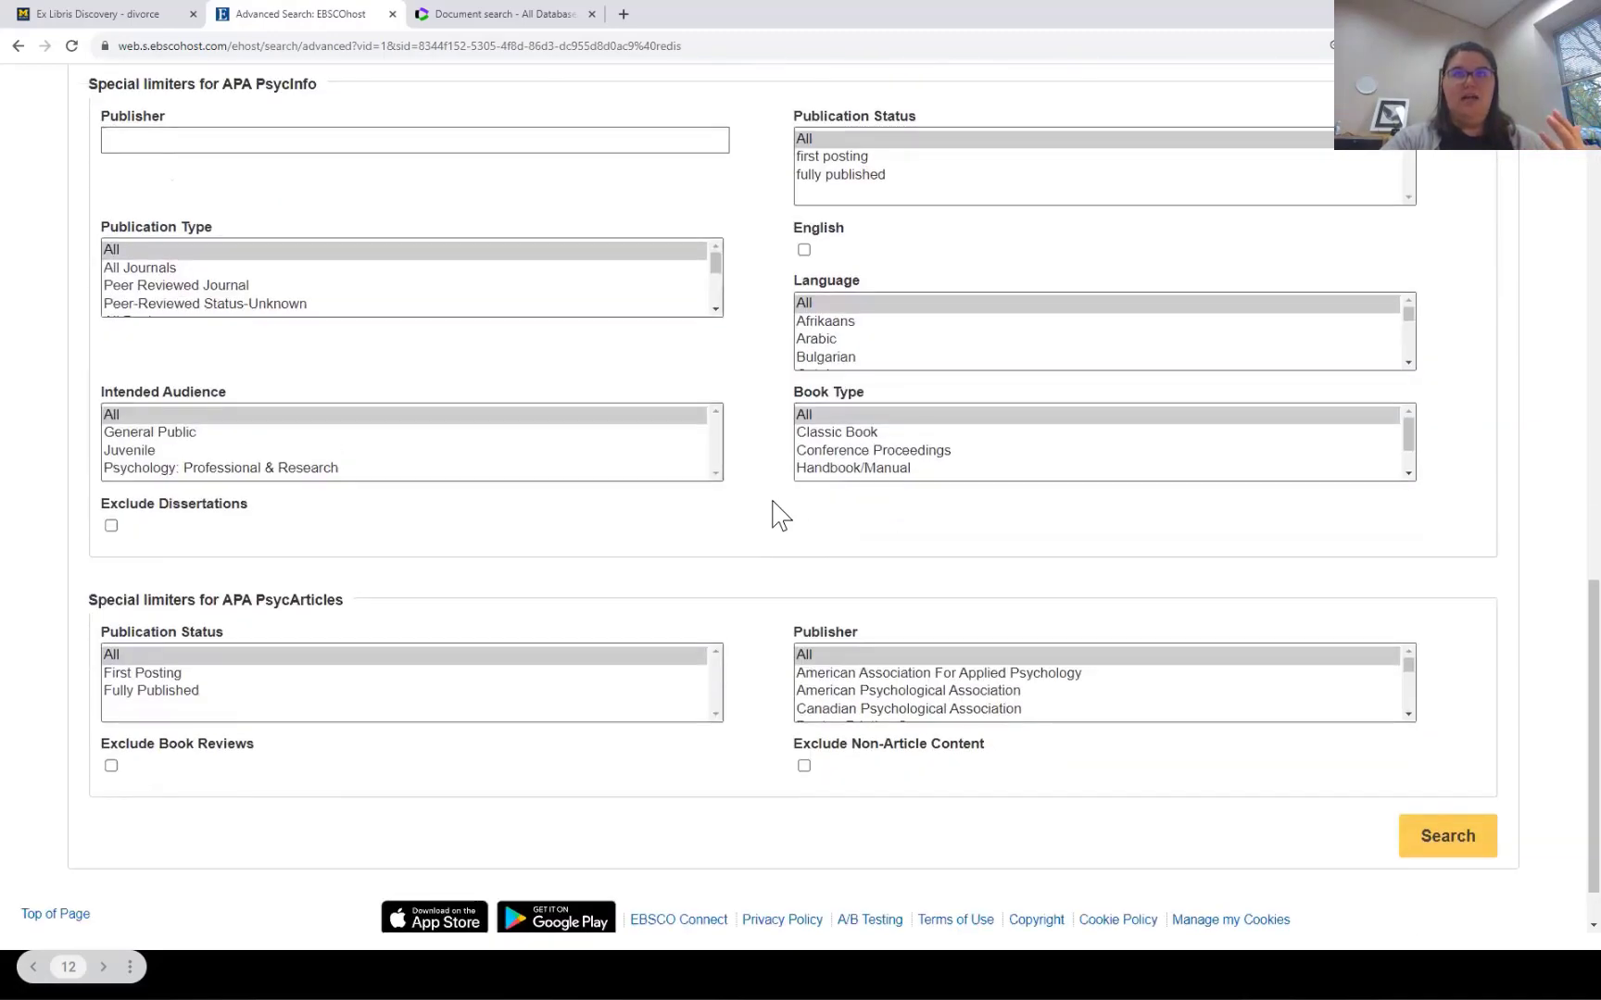
scroll(776, 514, "up", 2)
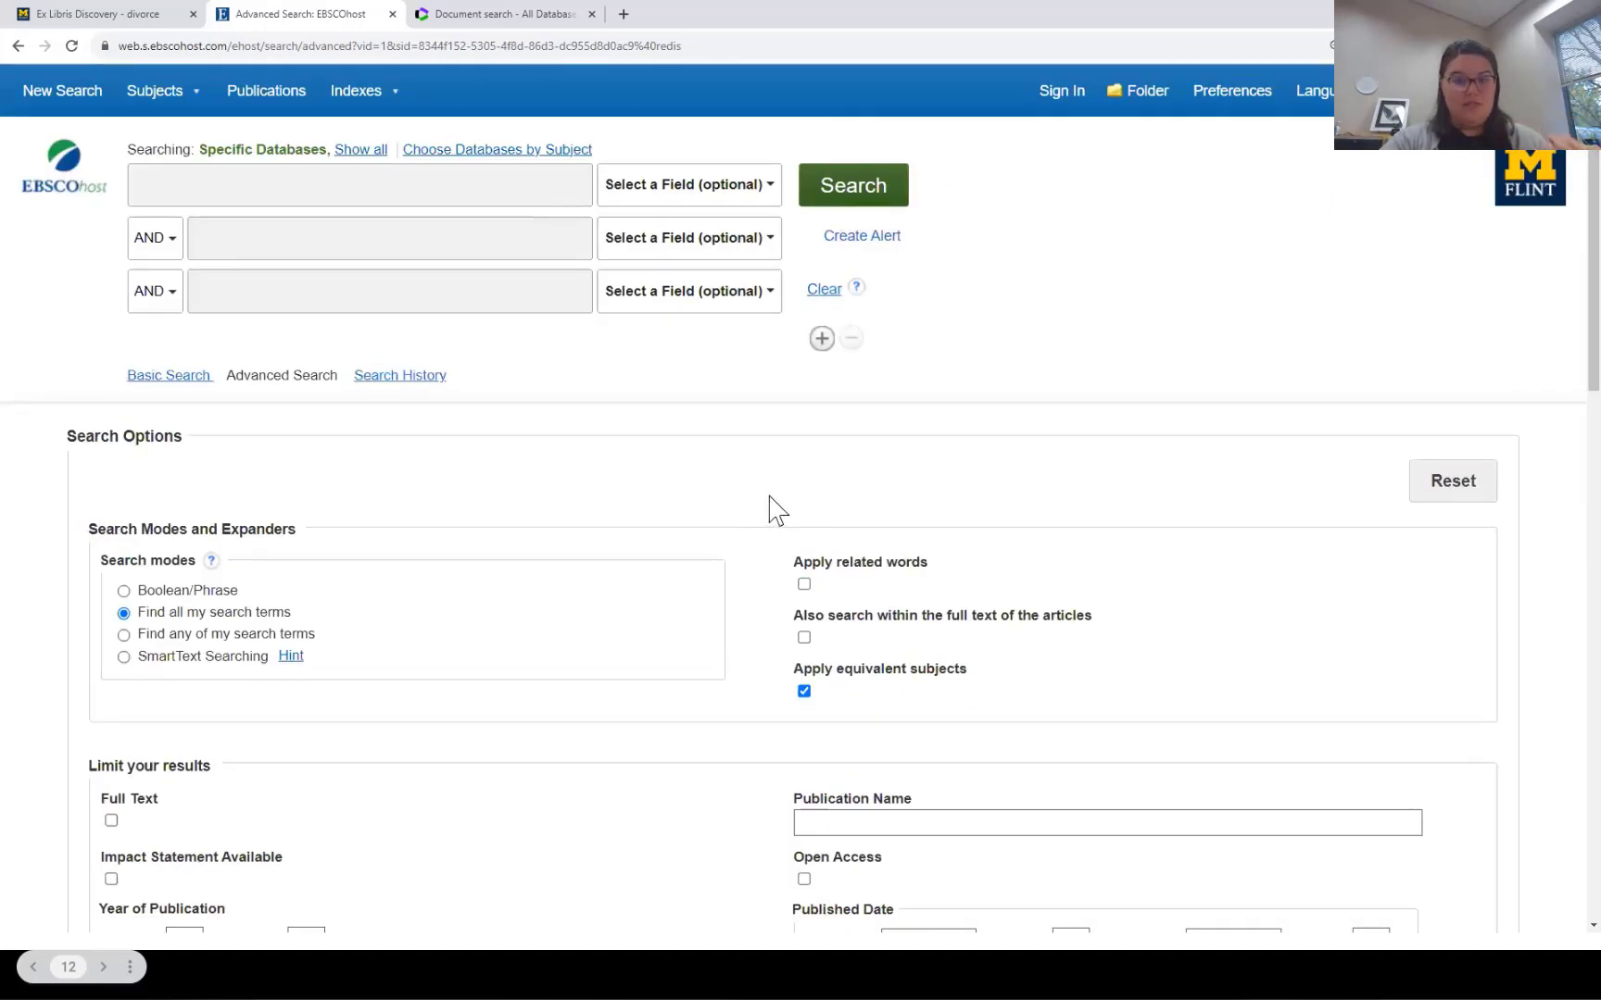
Switch to Web of Science, open its Advanced Search Query Builder and look over the query options.
left_click(497, 27)
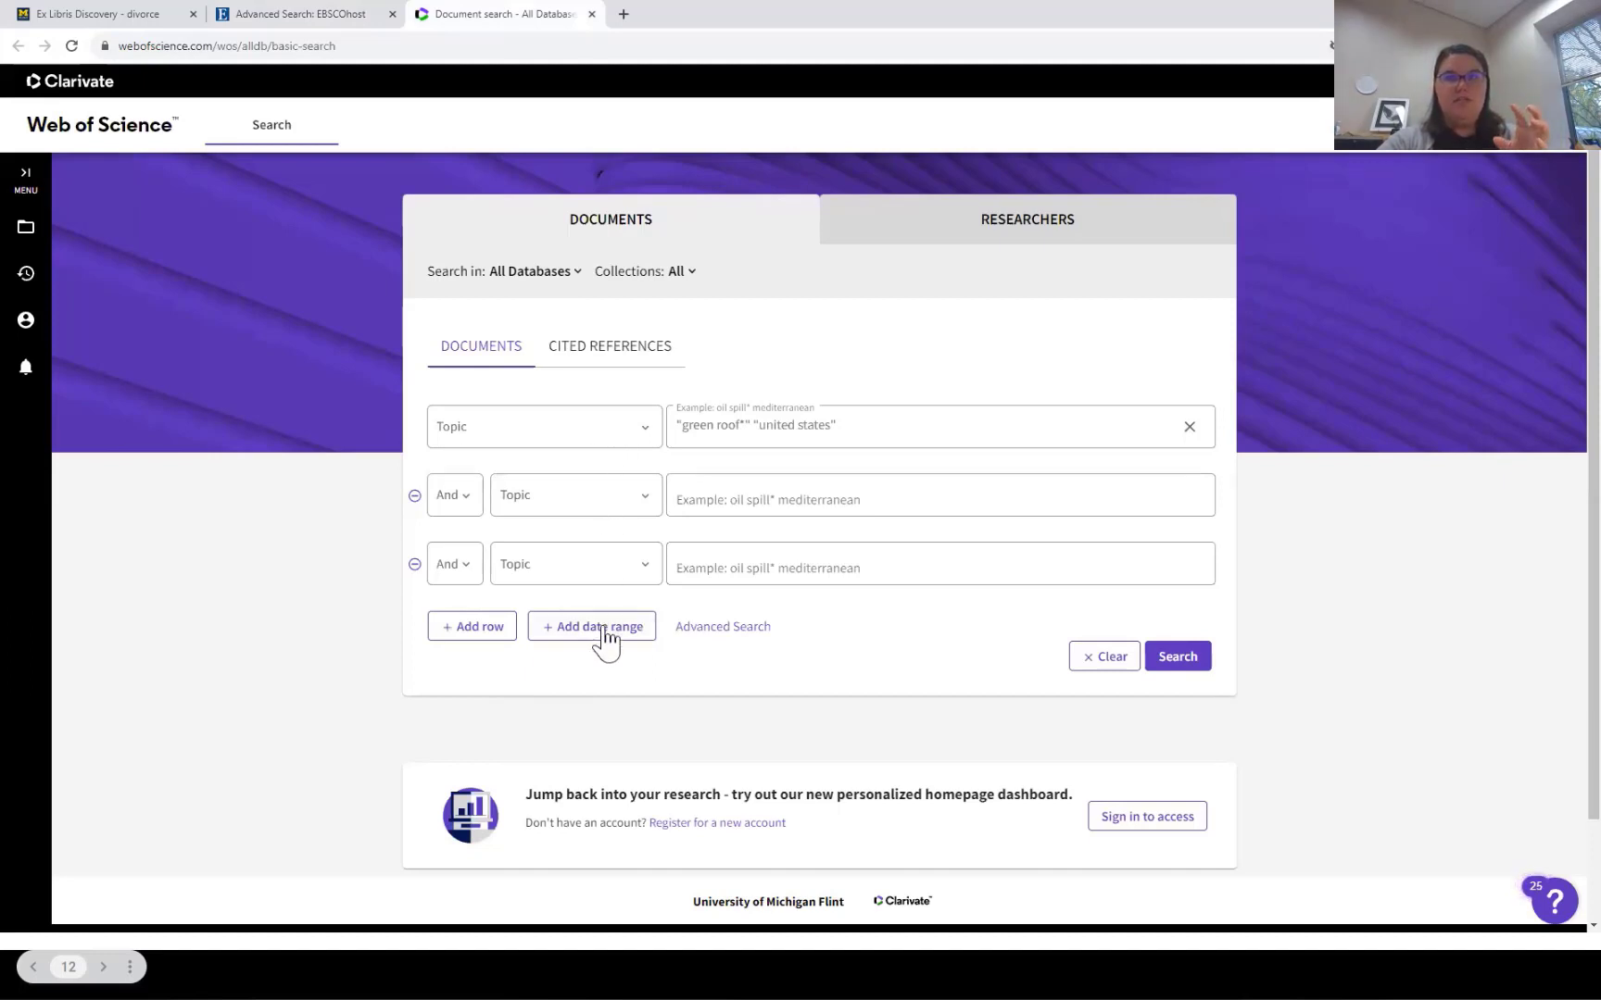
left_click(712, 630)
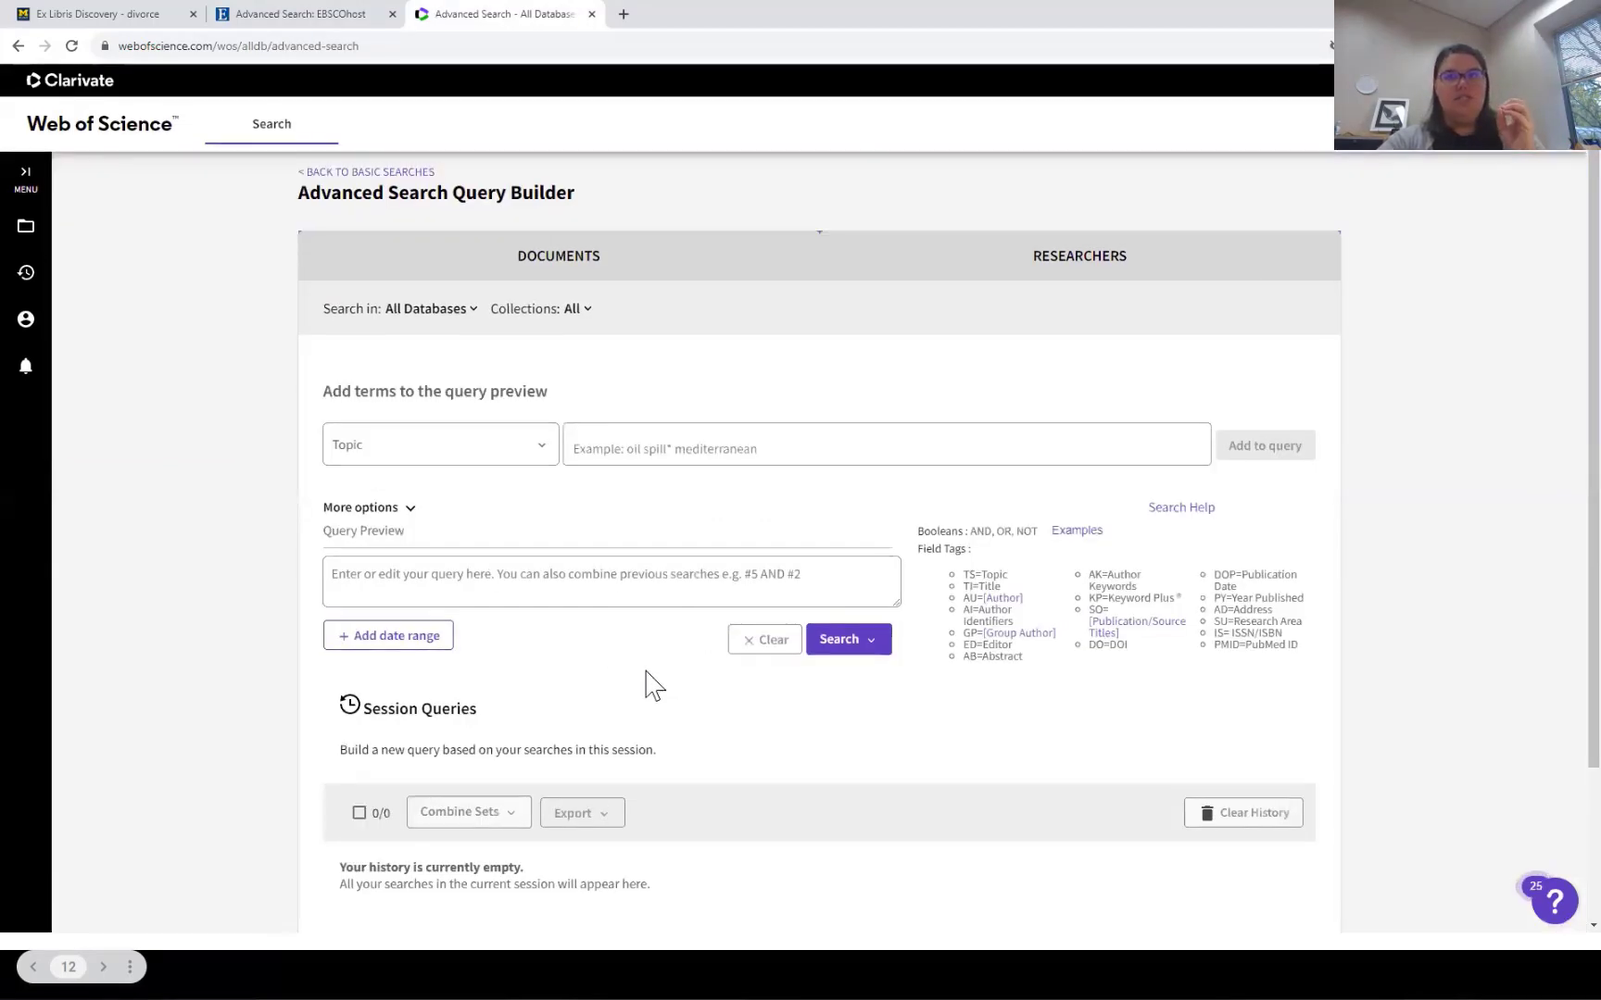
scroll(654, 686, "down", 2)
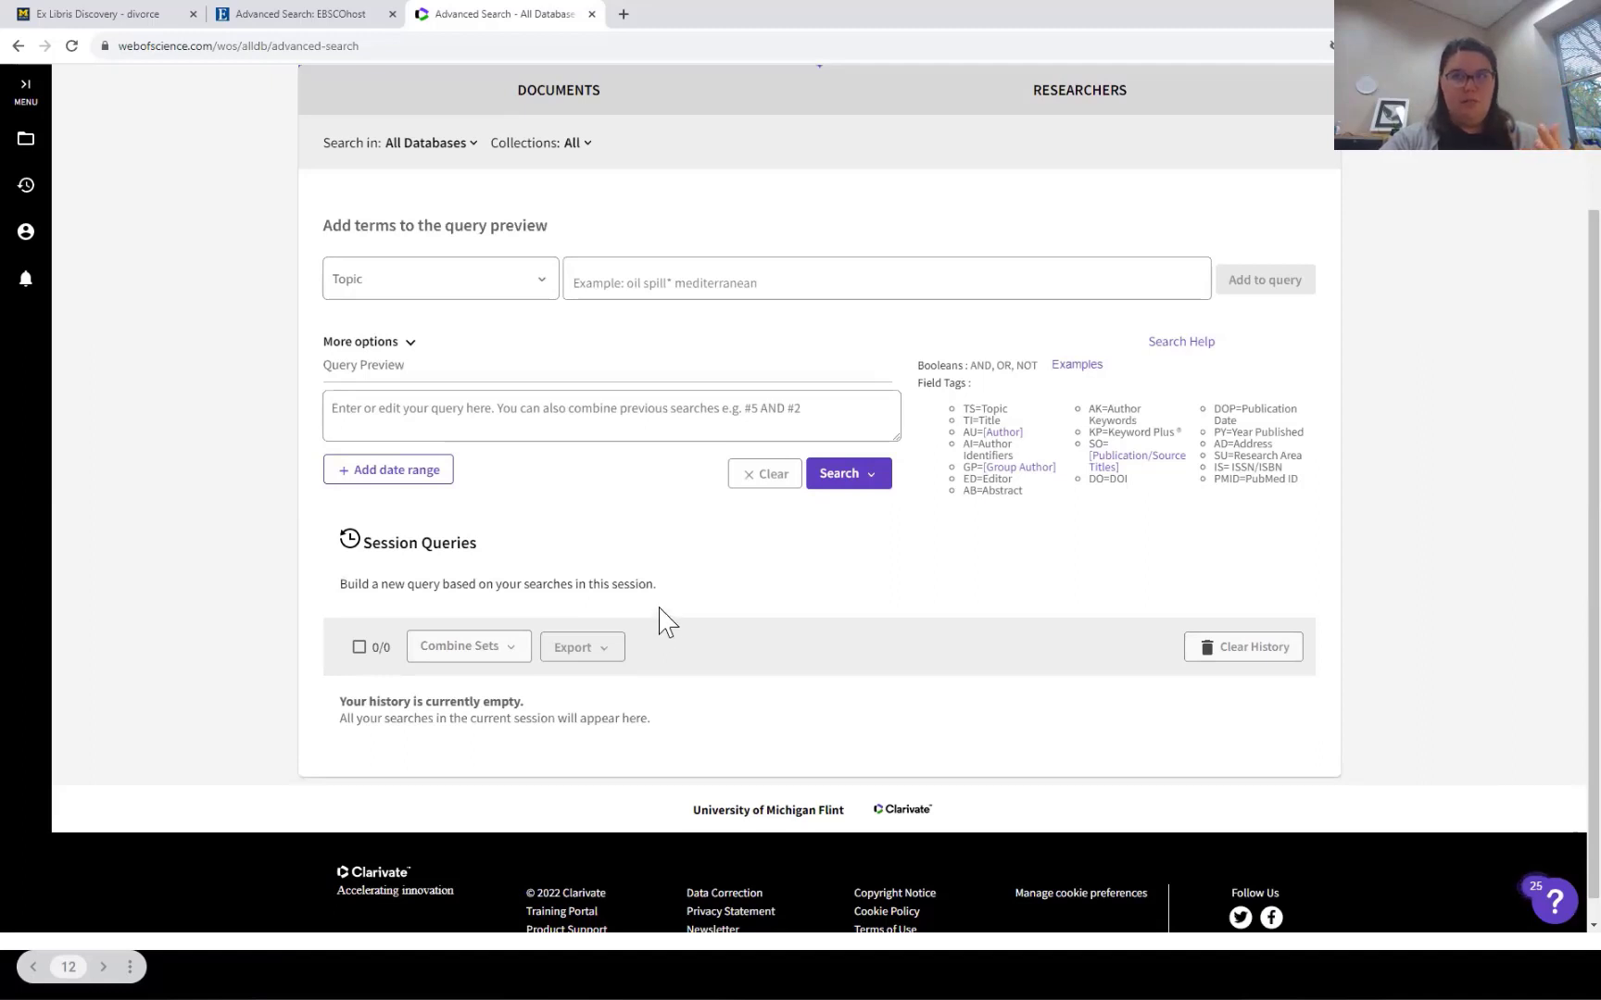
scroll(659, 619, "up", 1)
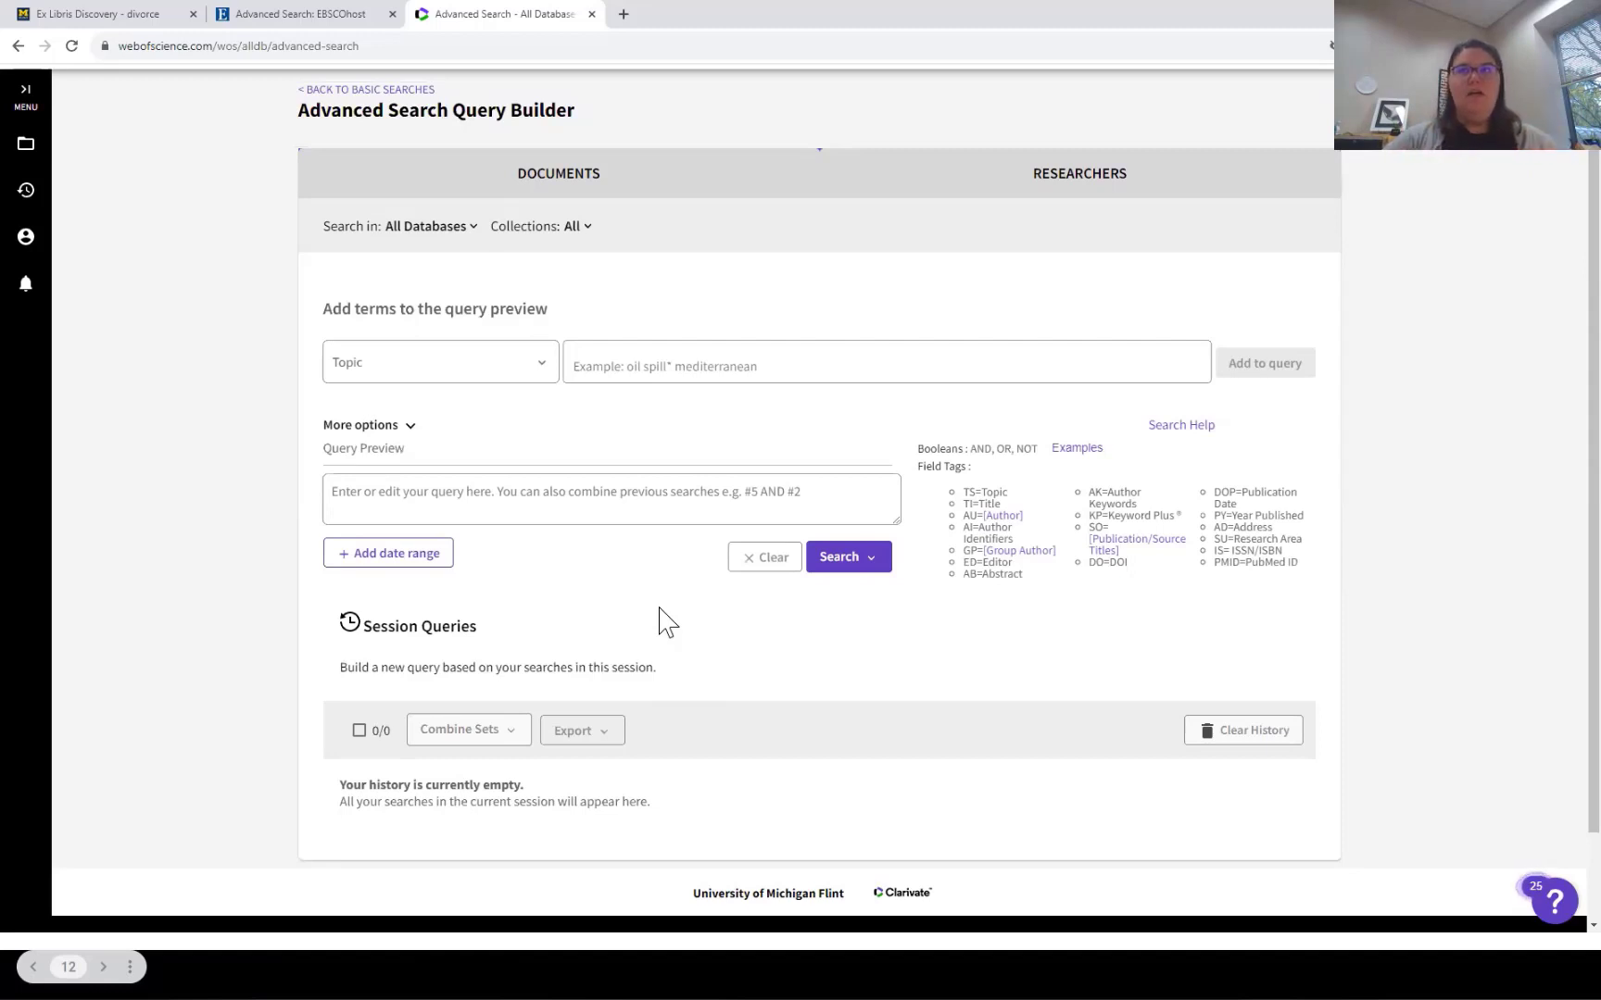
Look through the searchable fields offered for a query term and close the list without changing Topic.
left_click(458, 371)
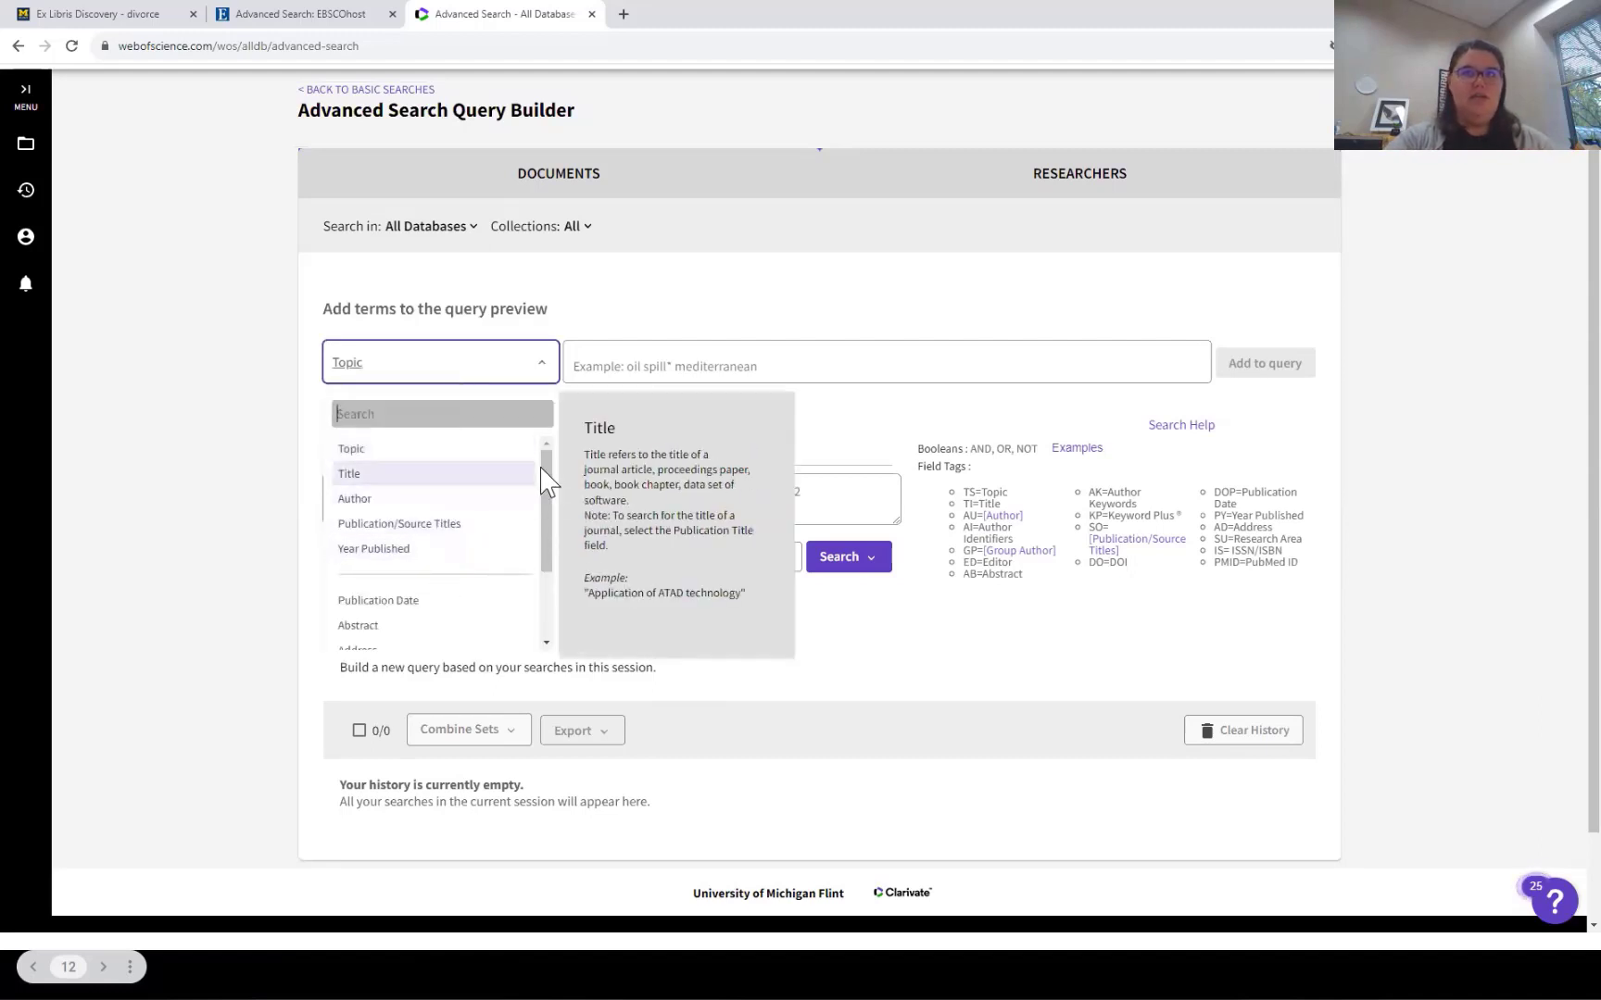
left_click_drag(546, 486, 481, 583)
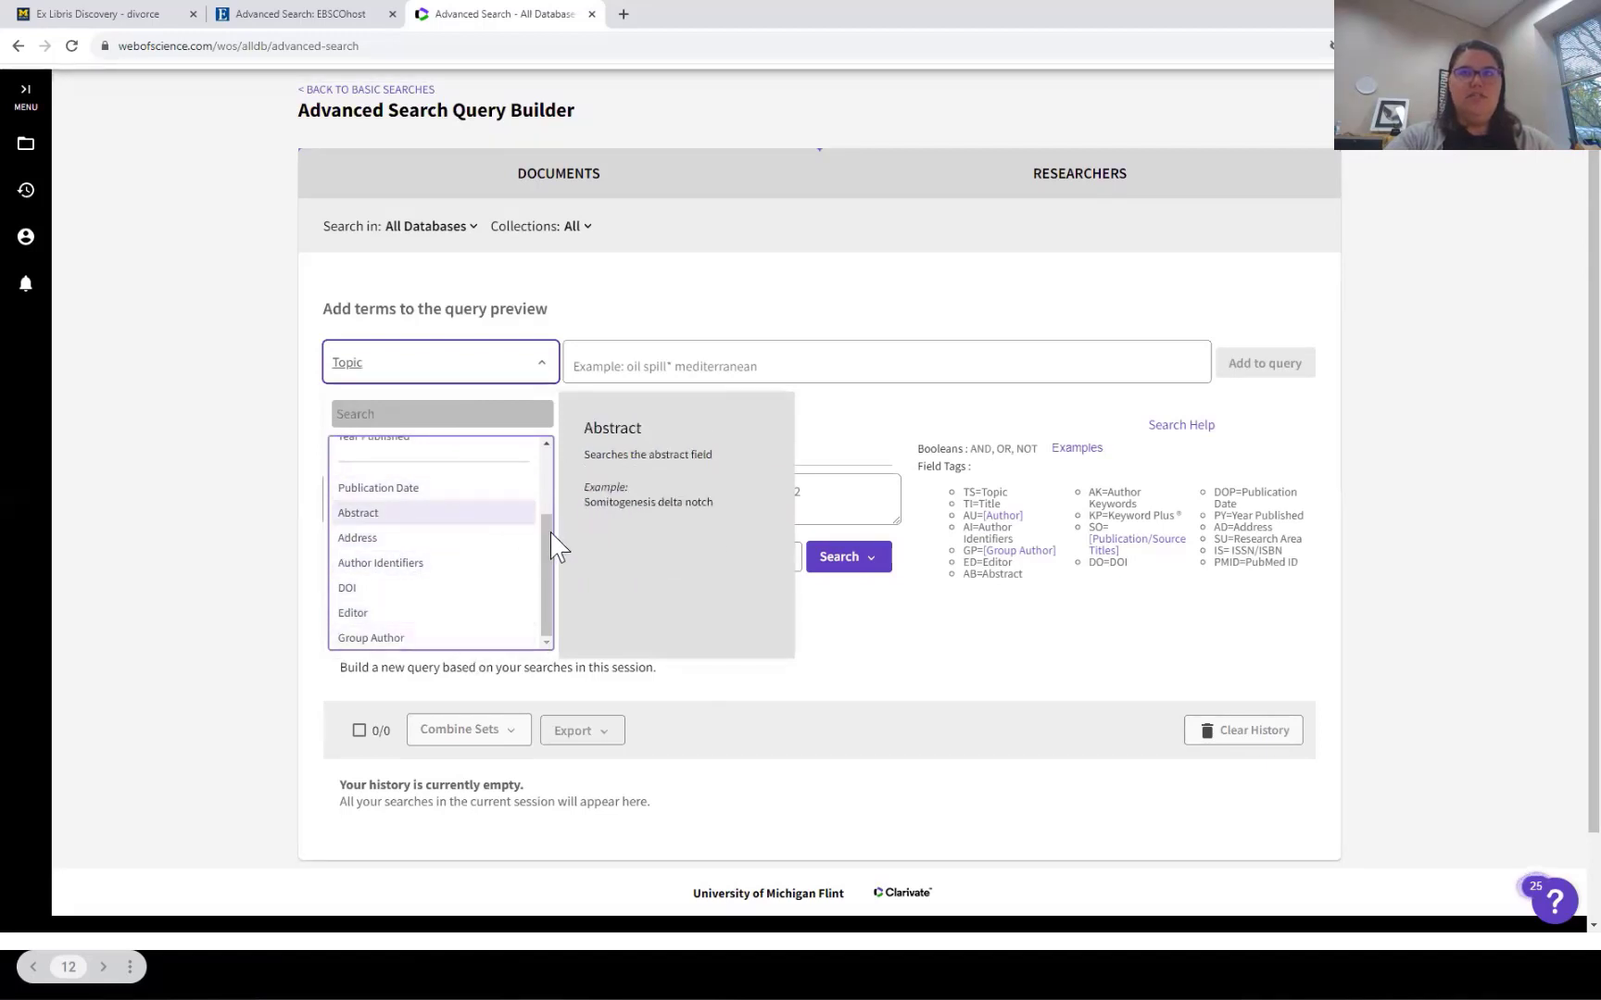
left_click_drag(553, 540, 654, 429)
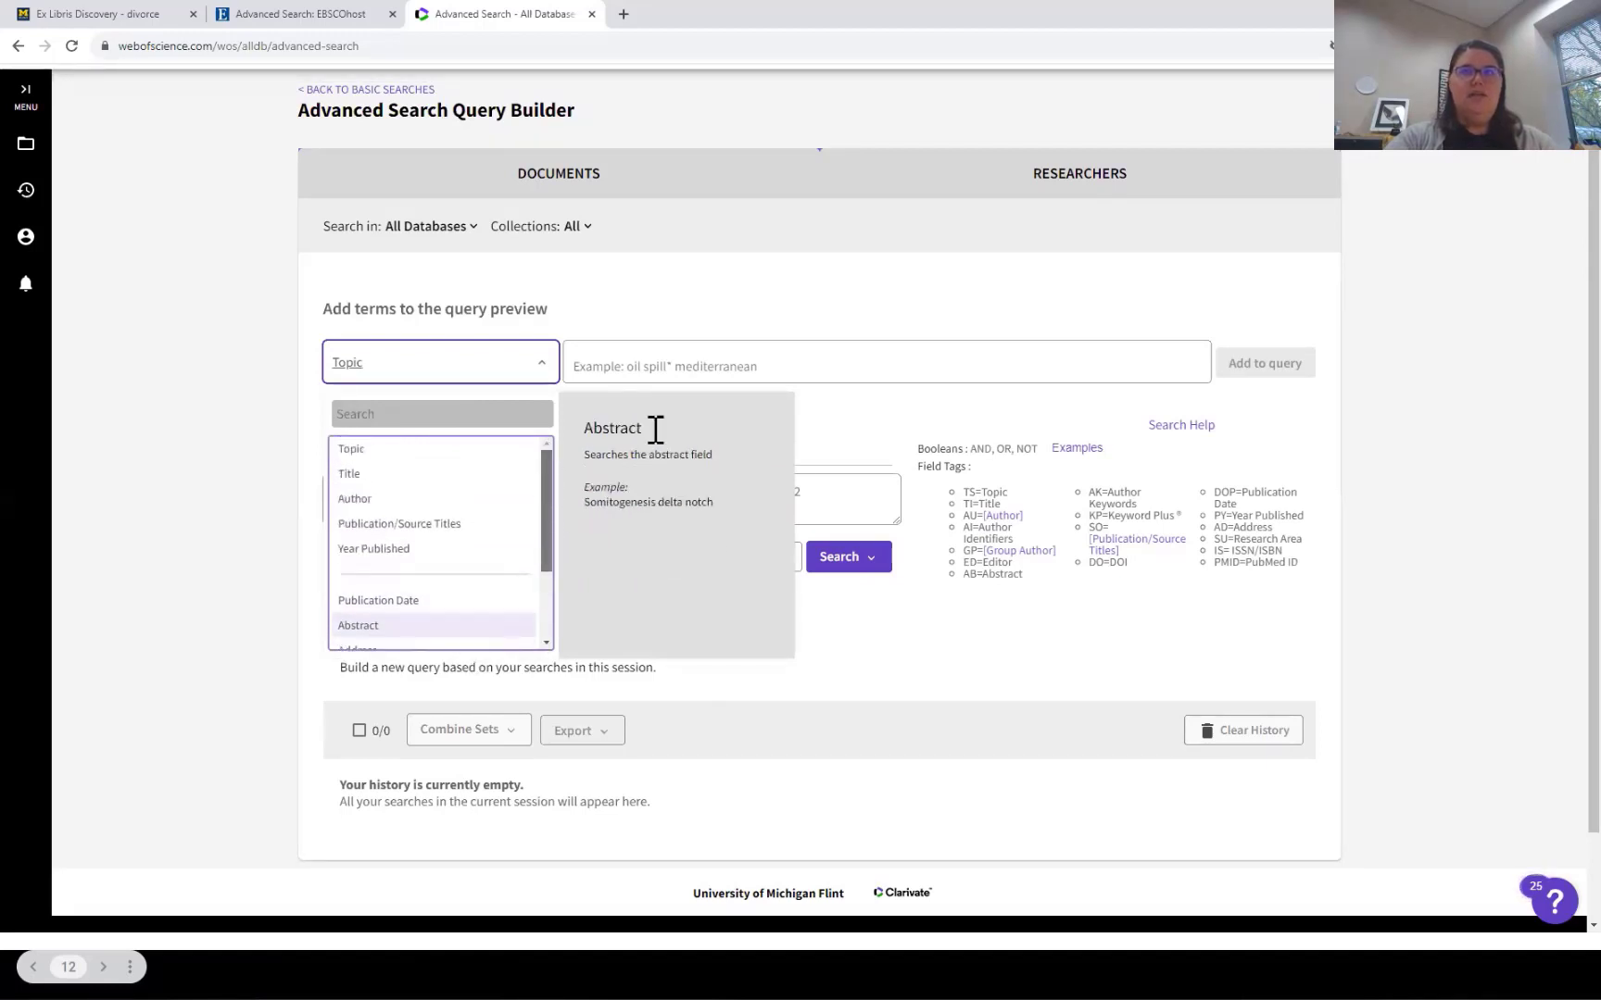
left_click(834, 423)
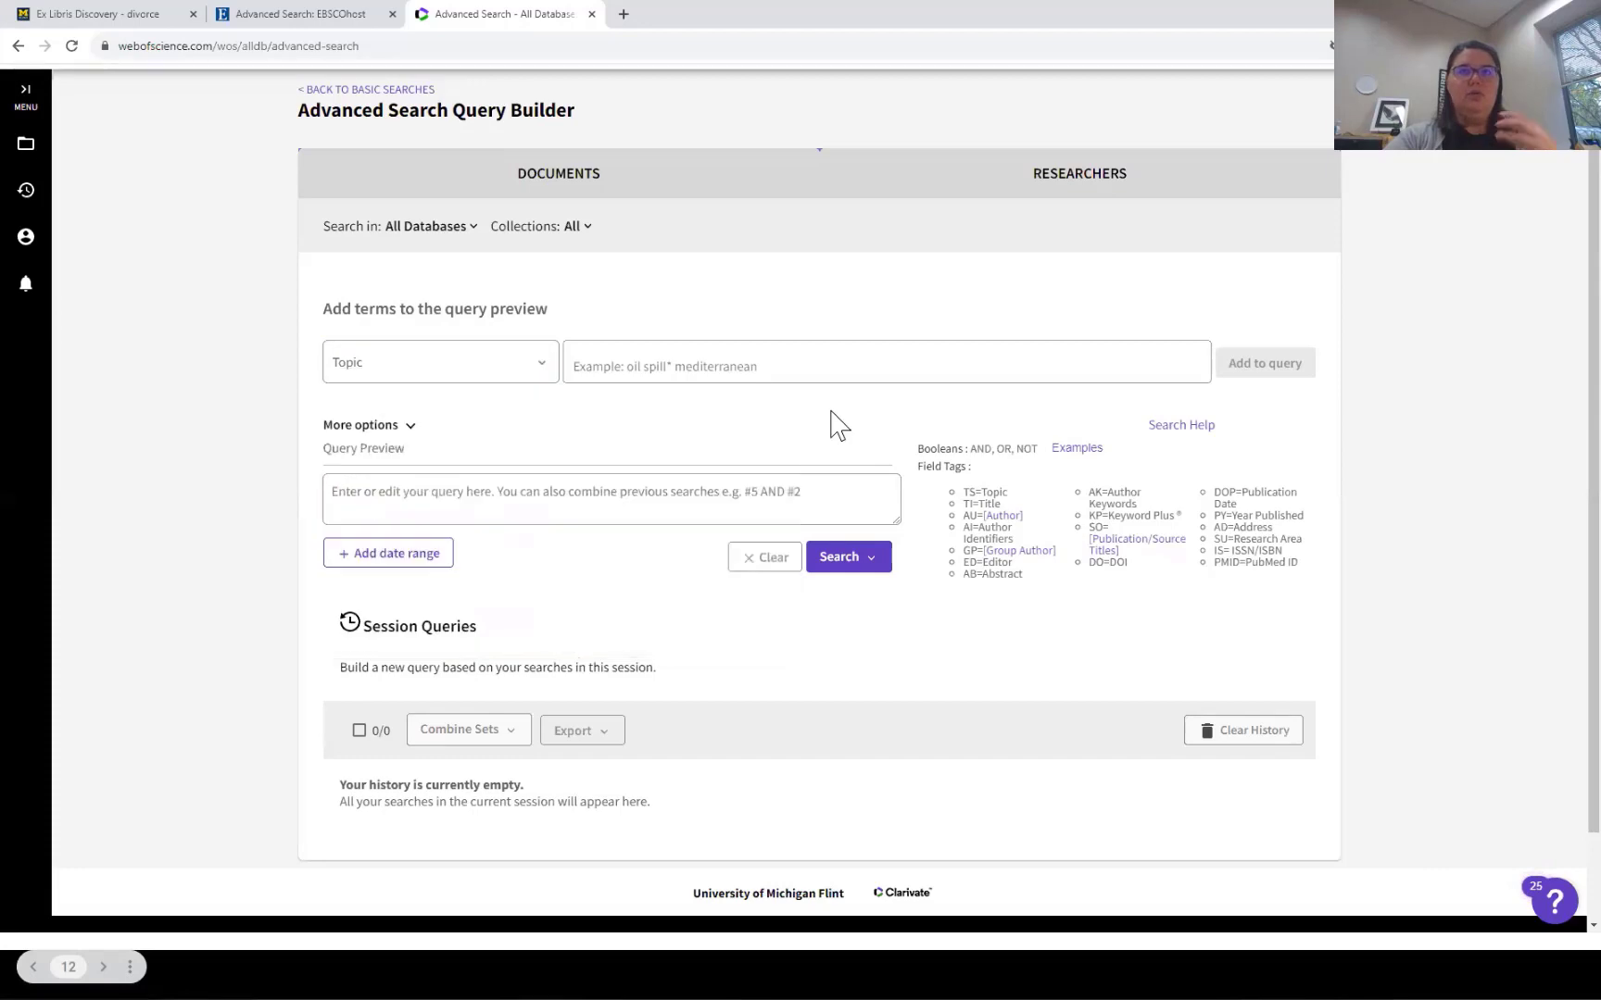
Go back to EBSCOhost, review its search modes and result limiters, and return to the slide on when filters can be used.
left_click(306, 16)
scroll(491, 712, "down", 1)
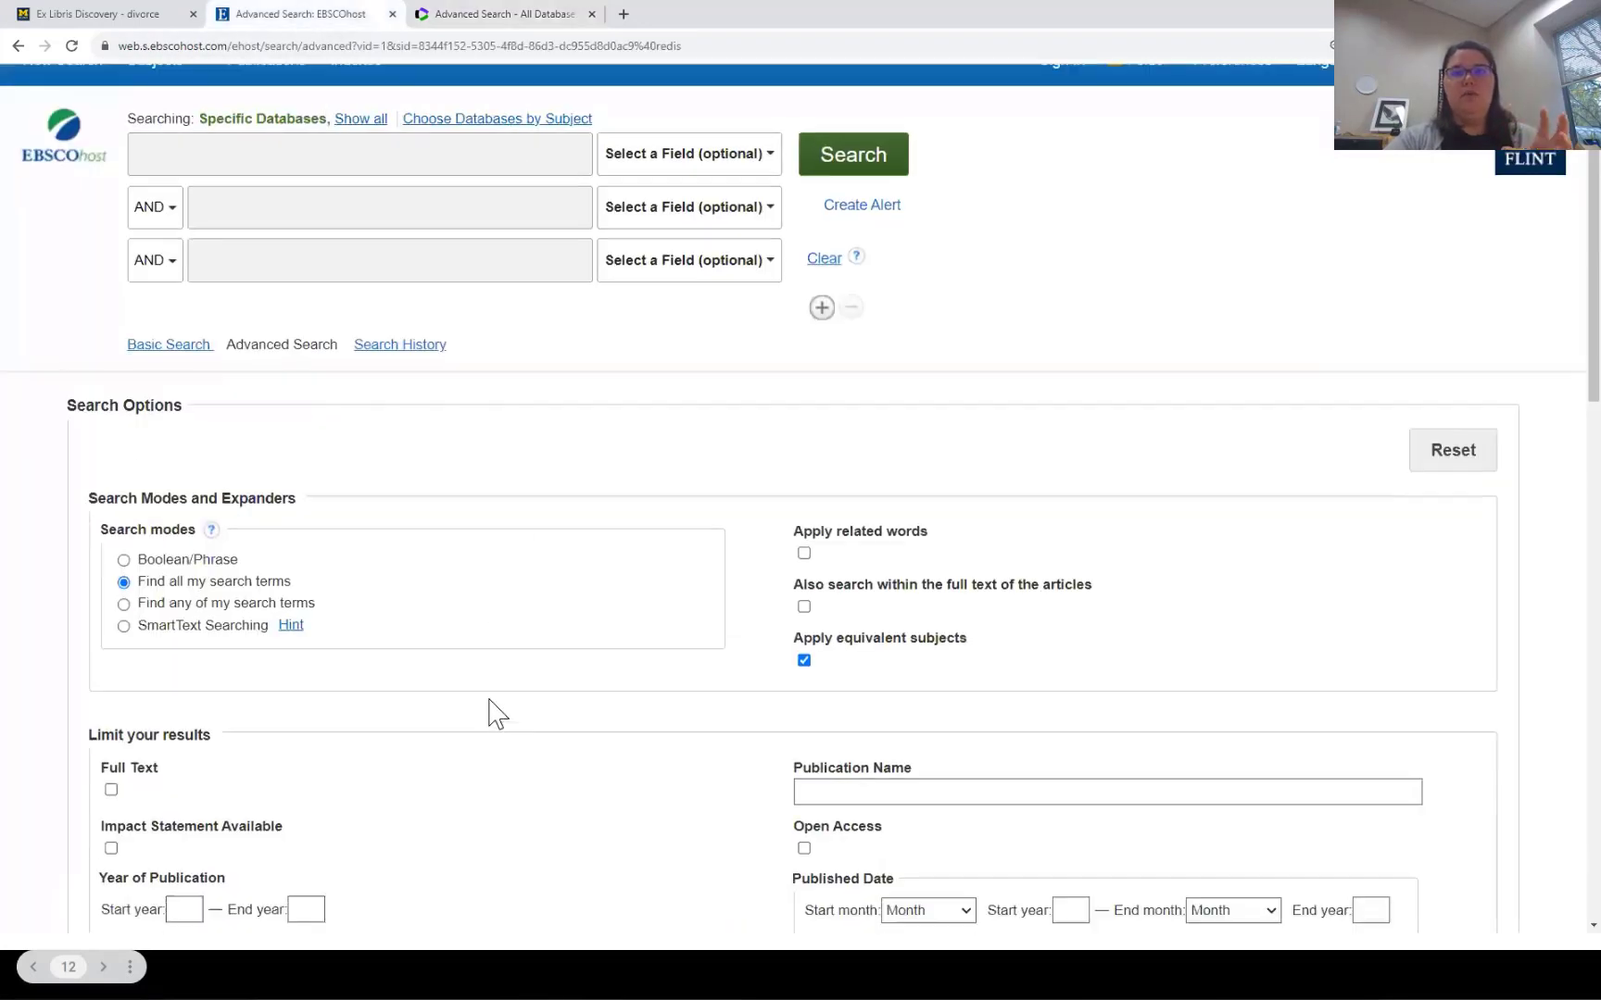
scroll(498, 714, "down", 1)
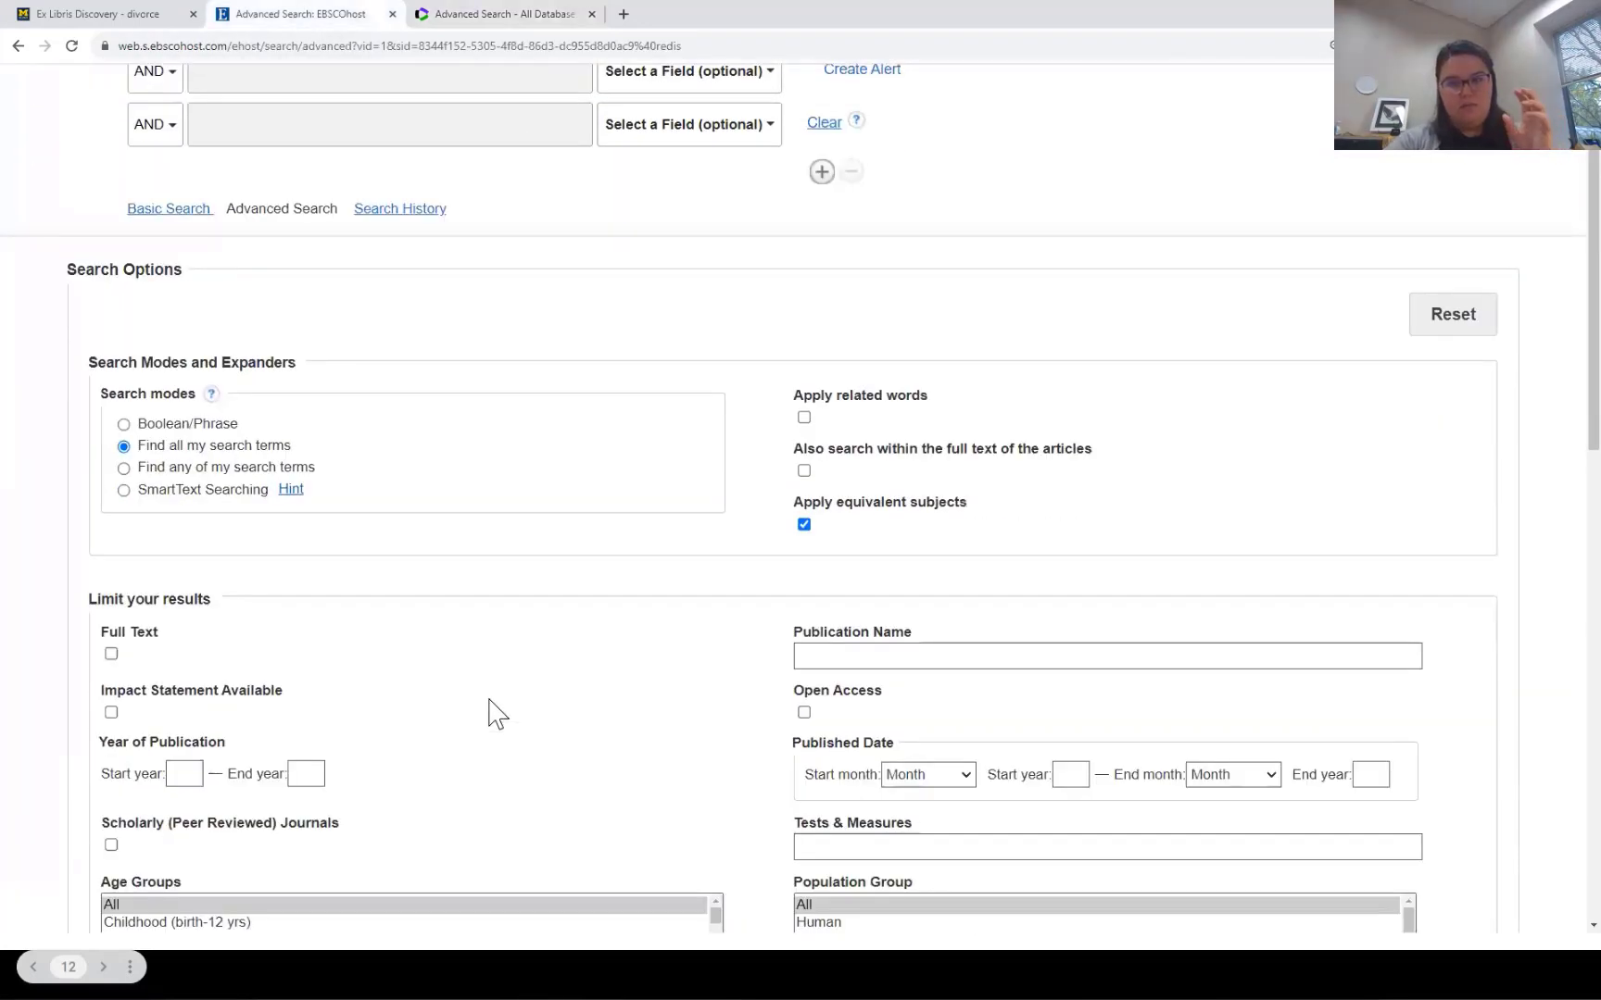
scroll(495, 713, "up", 2)
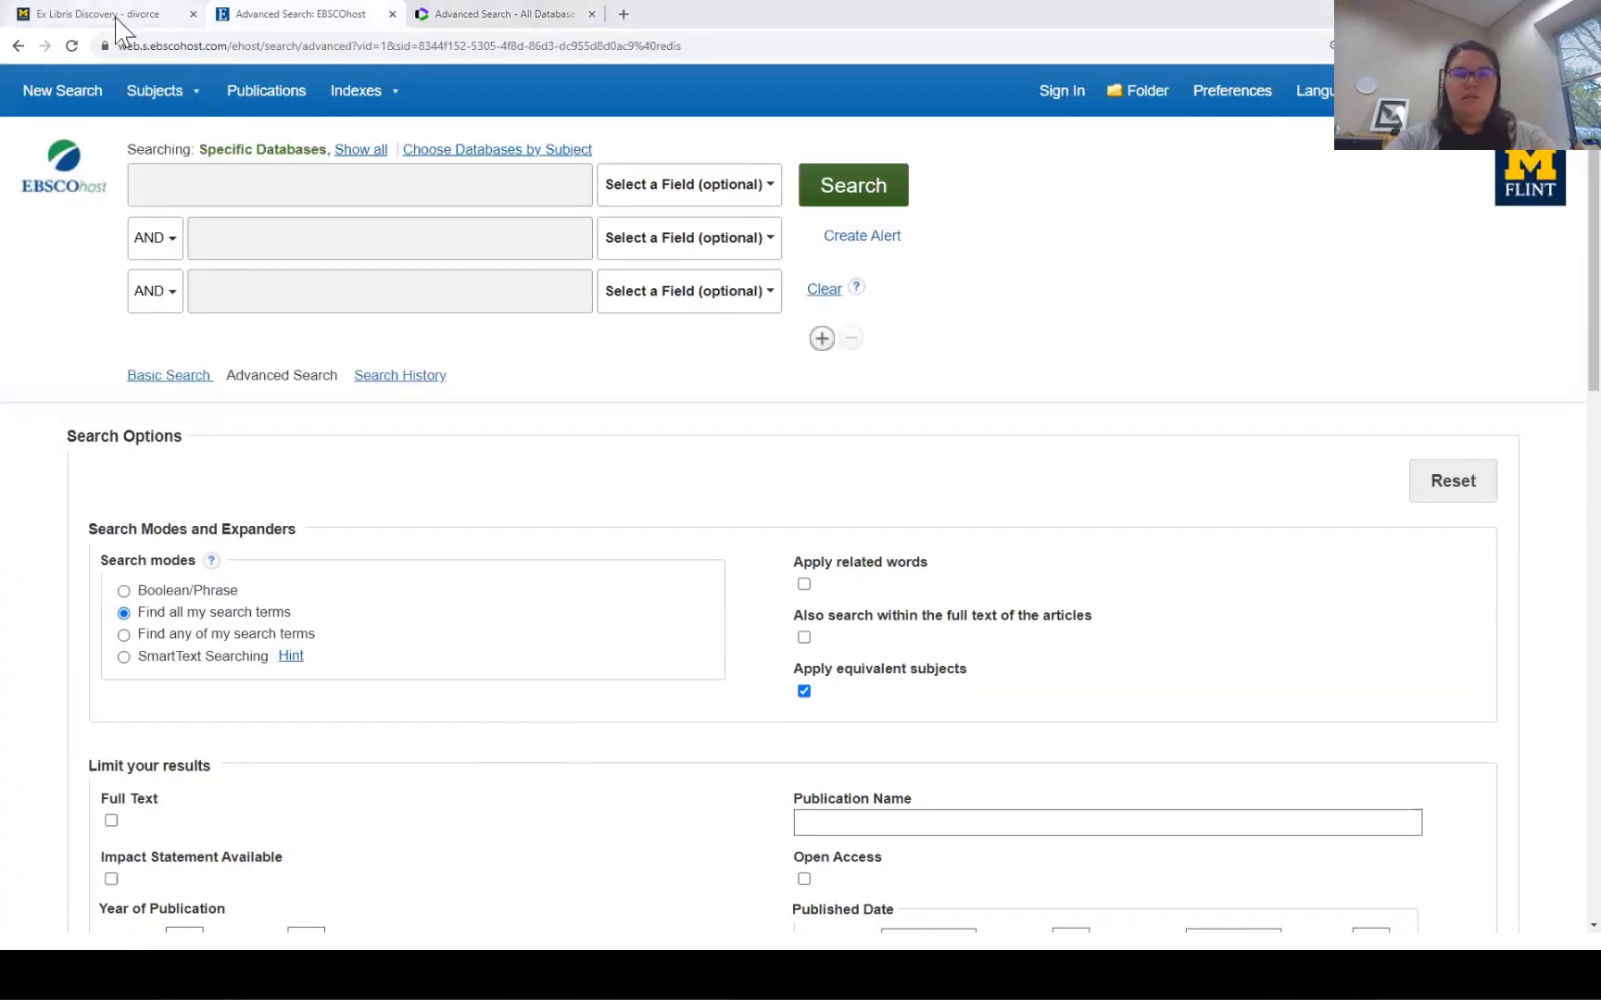
key("alt+Tab")
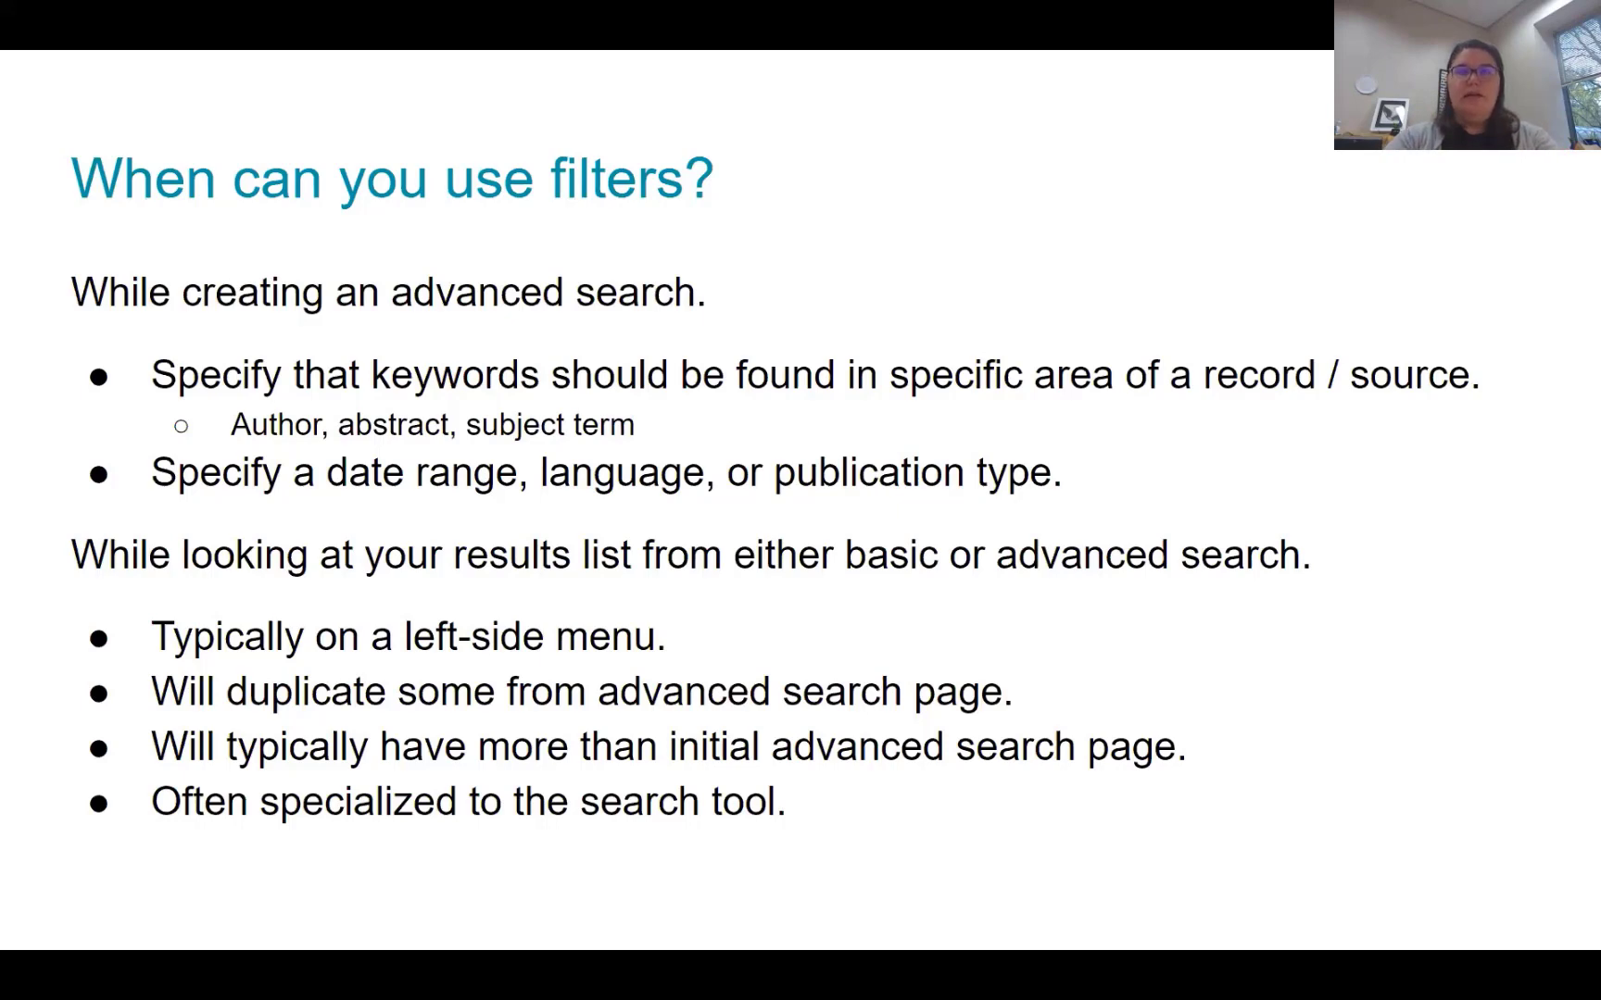
Switch back to the library's search results and collapse the advanced search criteria.
key("alt+Tab")
key("ctrl+shift+Tab")
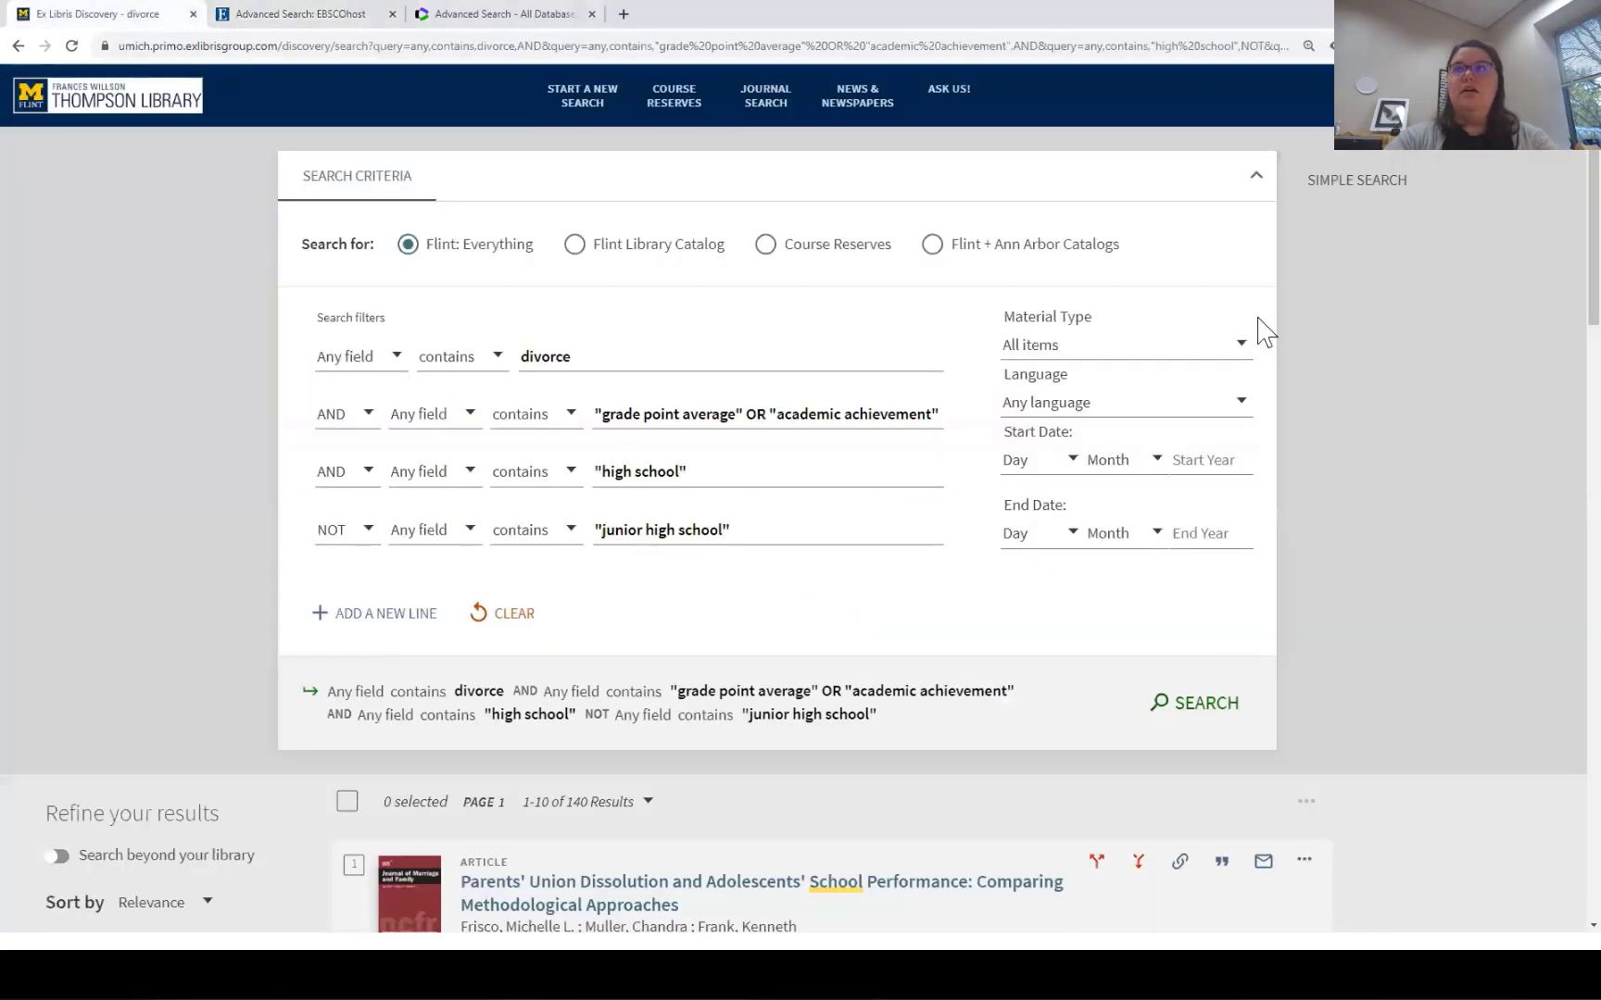
left_click(1257, 181)
left_click(1257, 181)
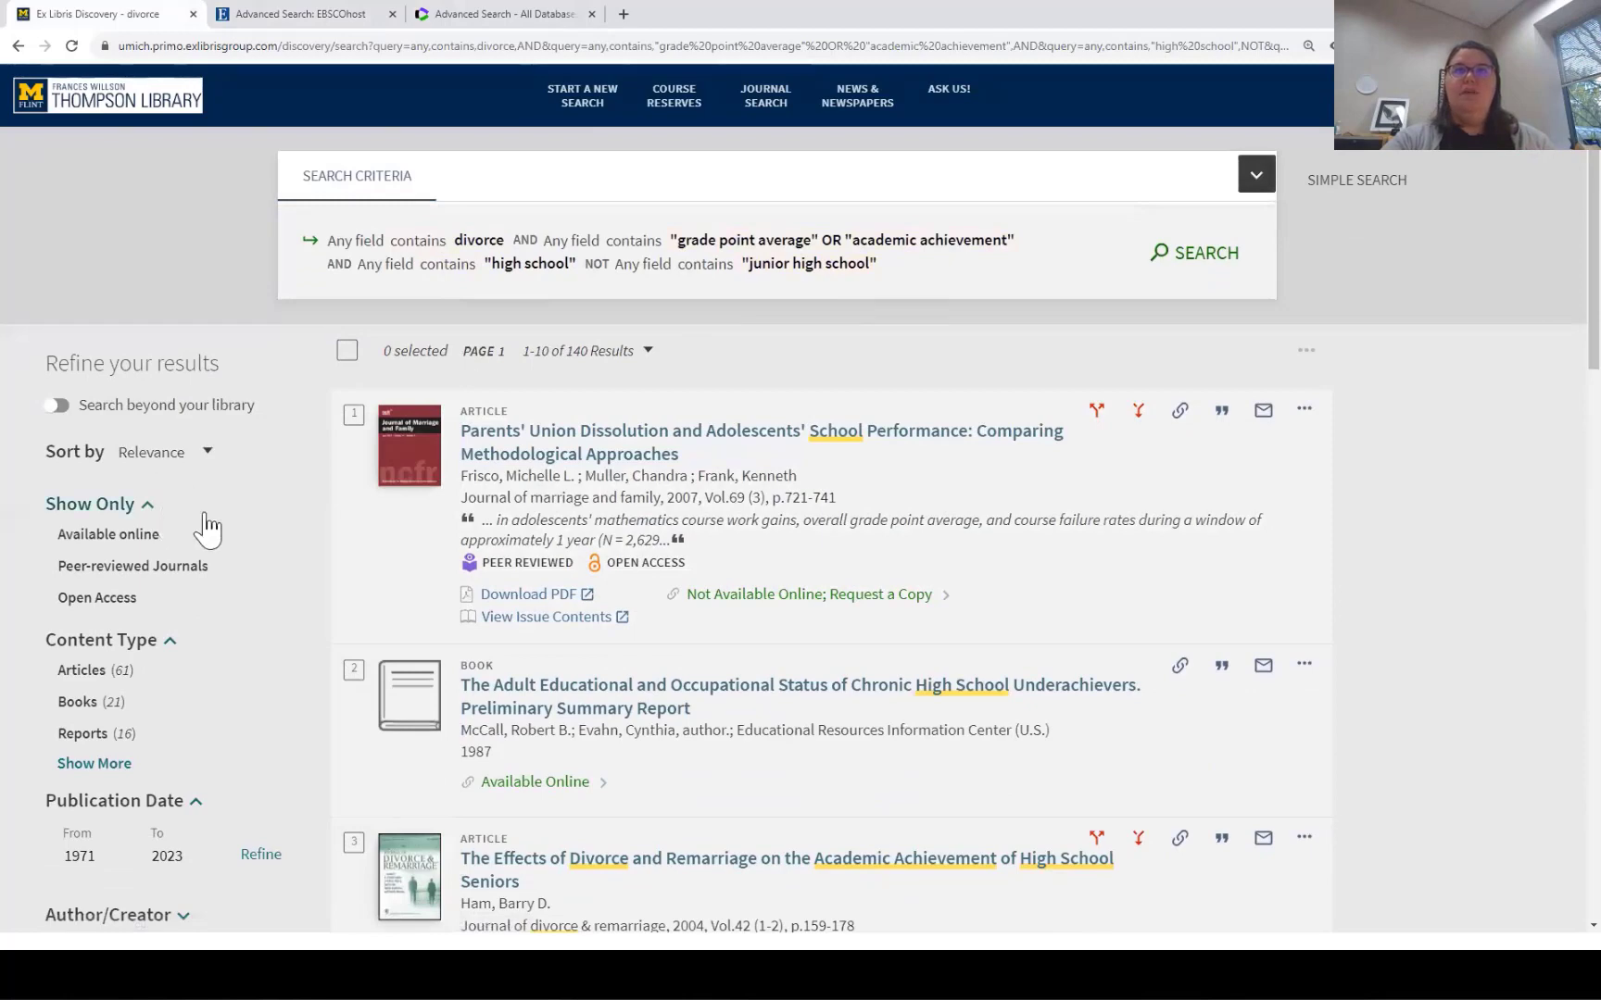
Limit the results to publications from 2018 onward and look over the refined list.
scroll(206, 519, "down", 4)
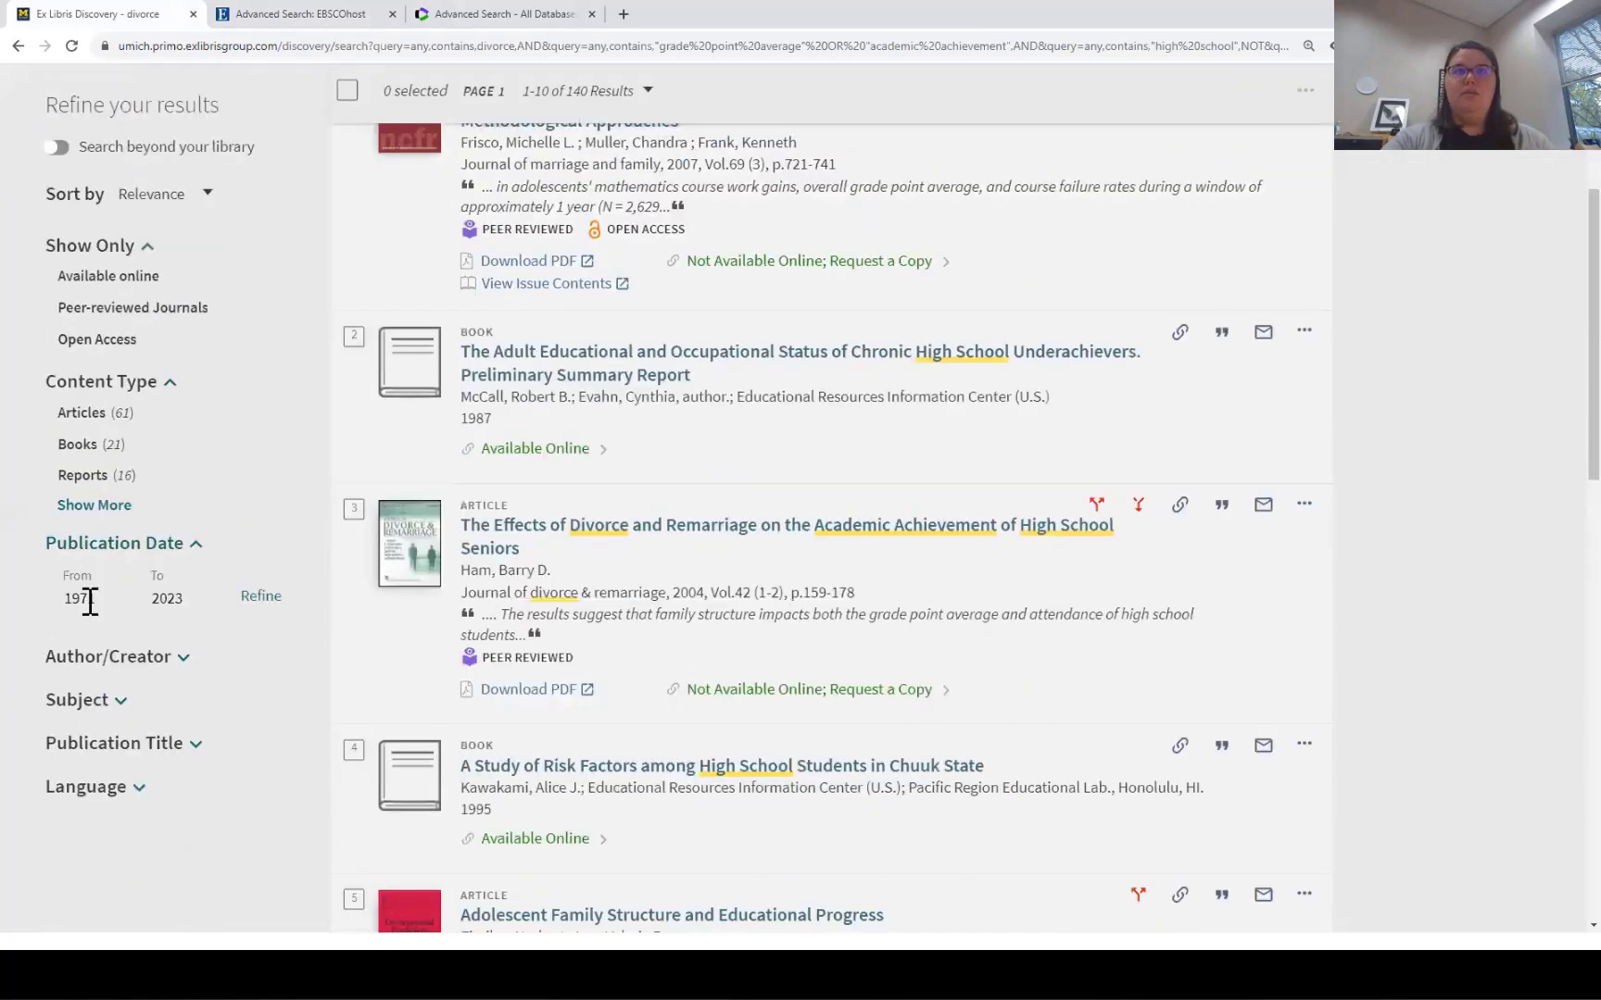
left_click(57, 601)
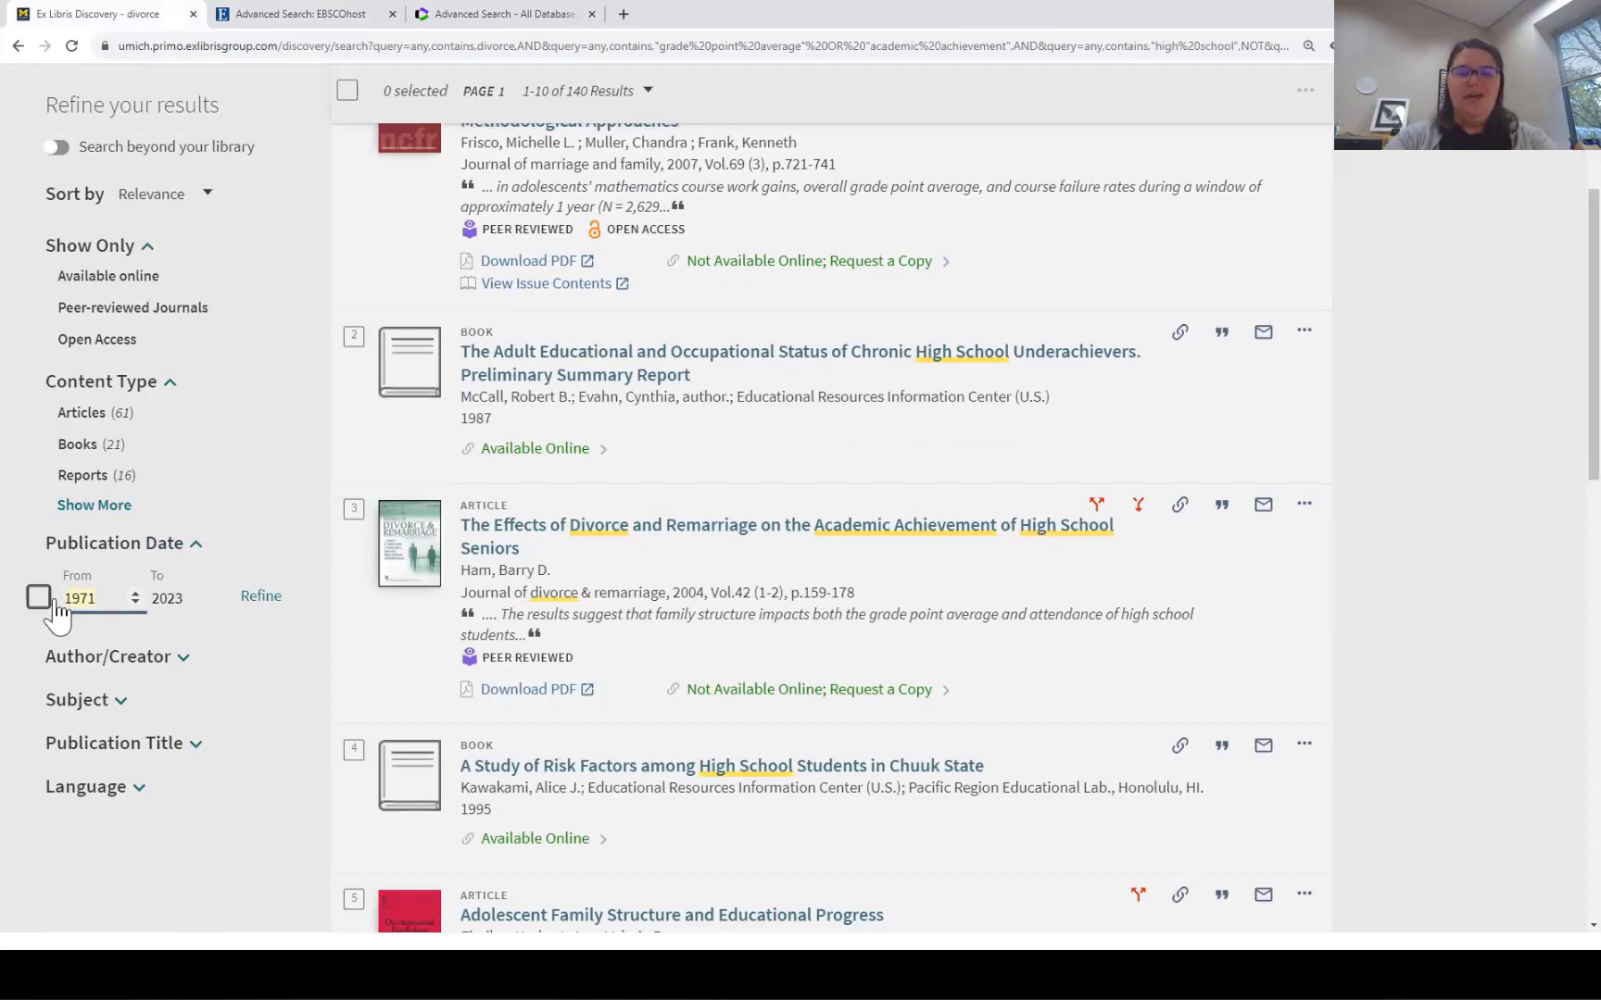
type("2018")
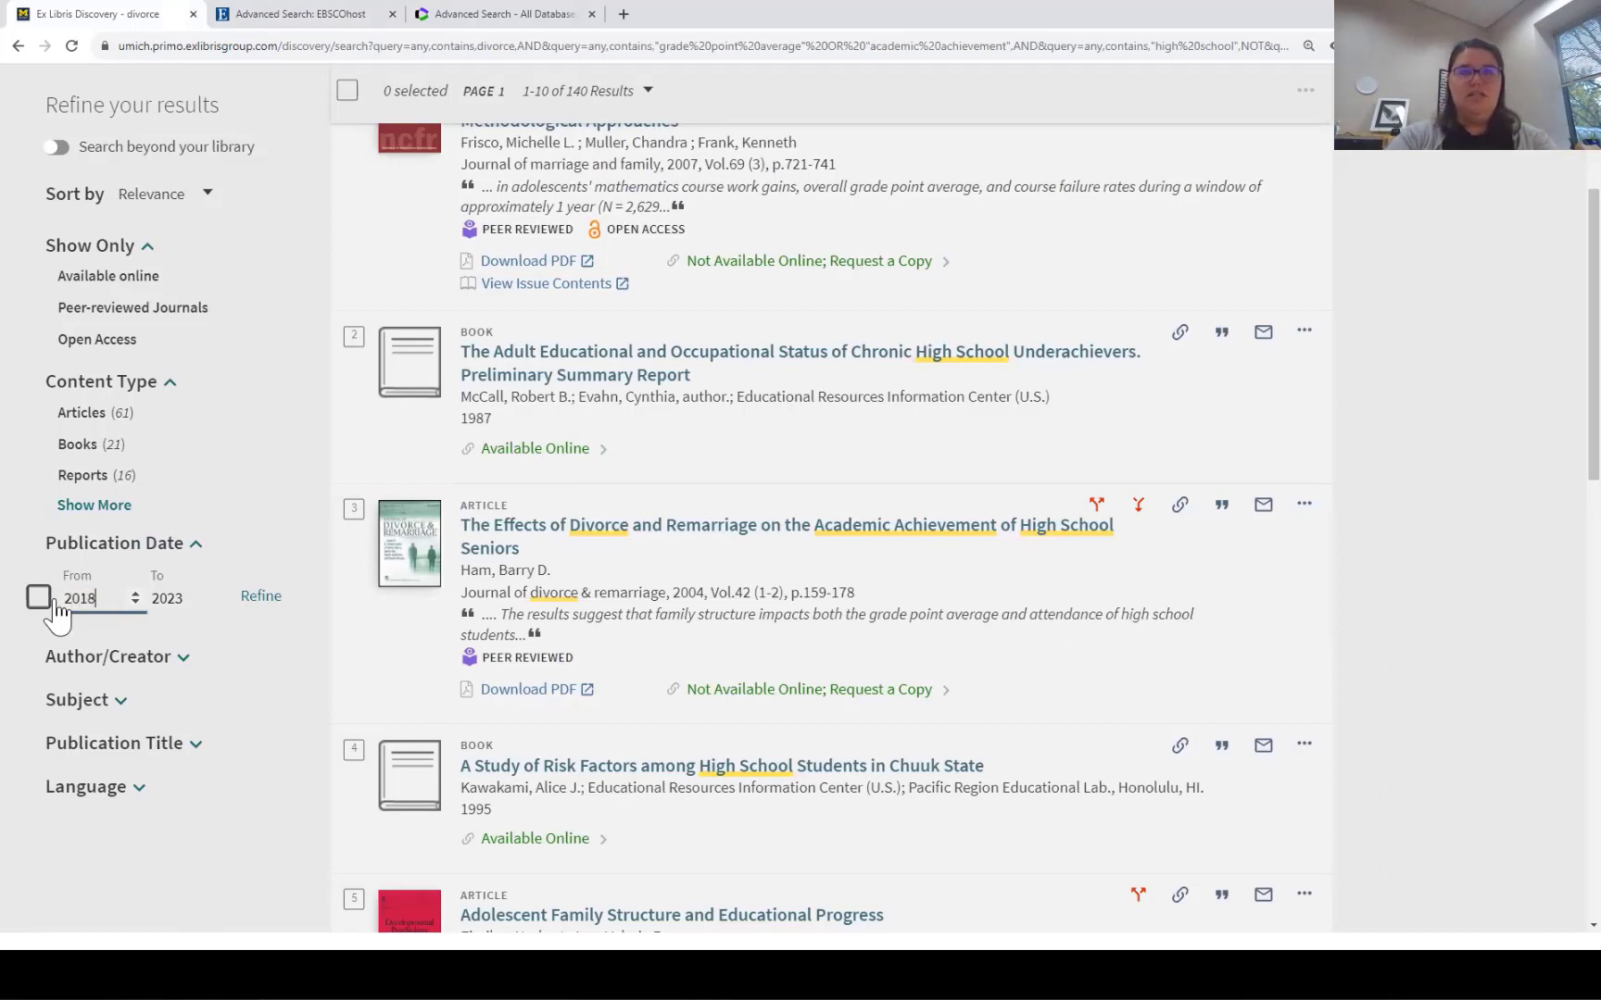
left_click(262, 597)
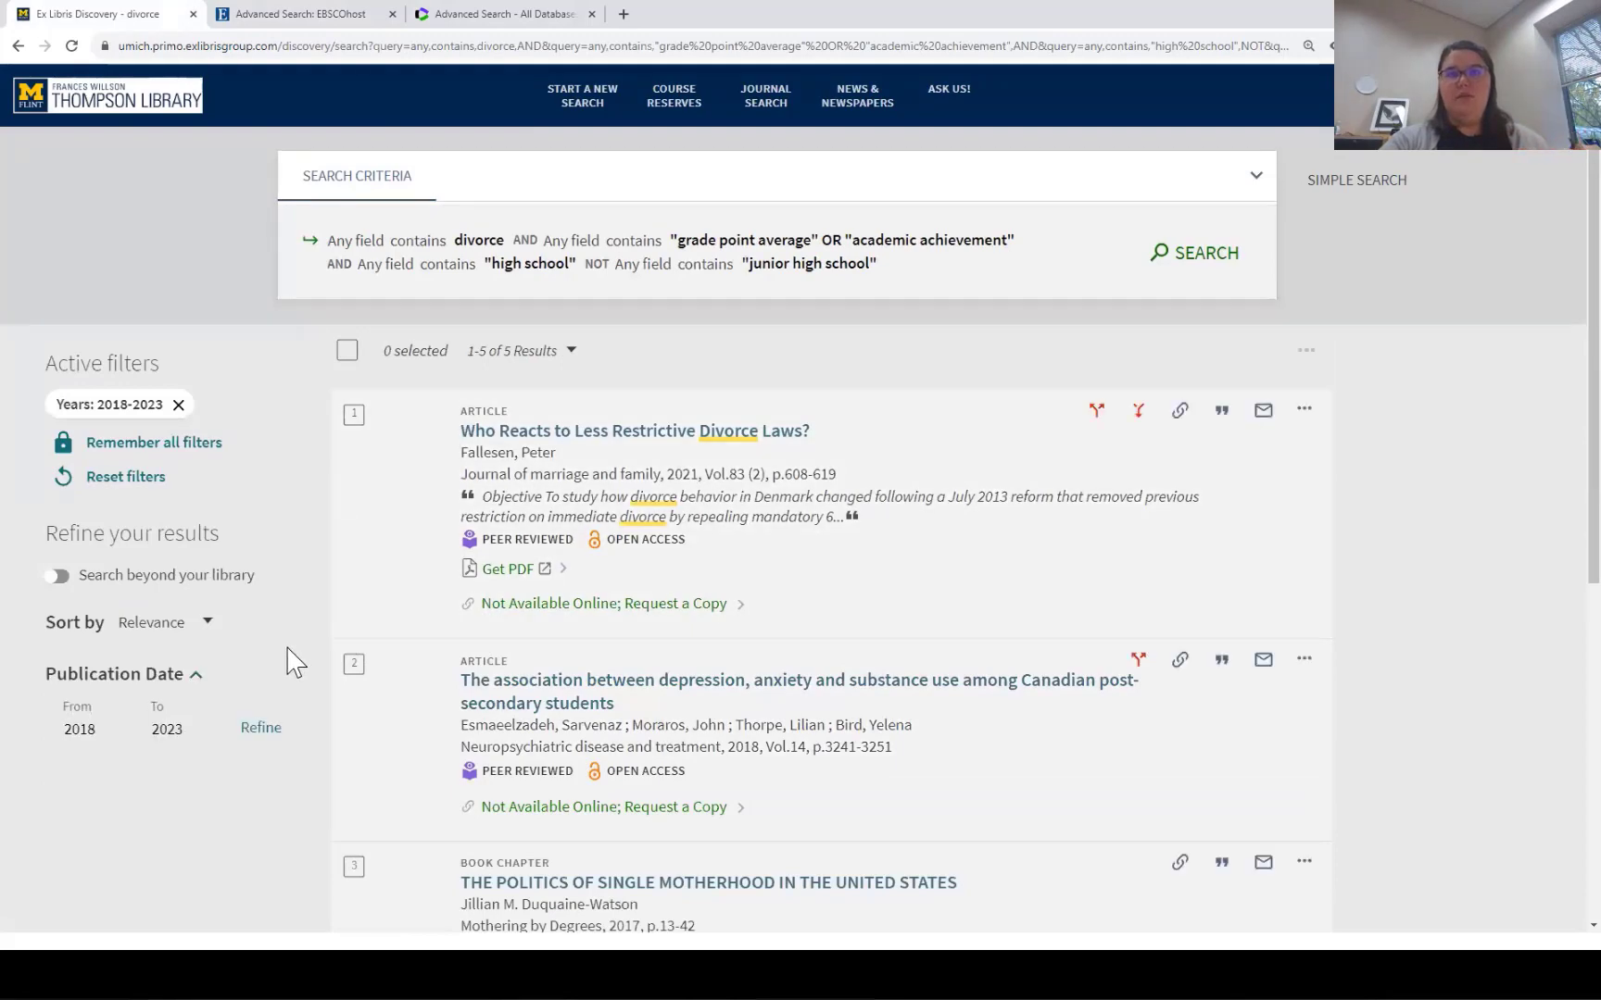
scroll(293, 661, "down", 3)
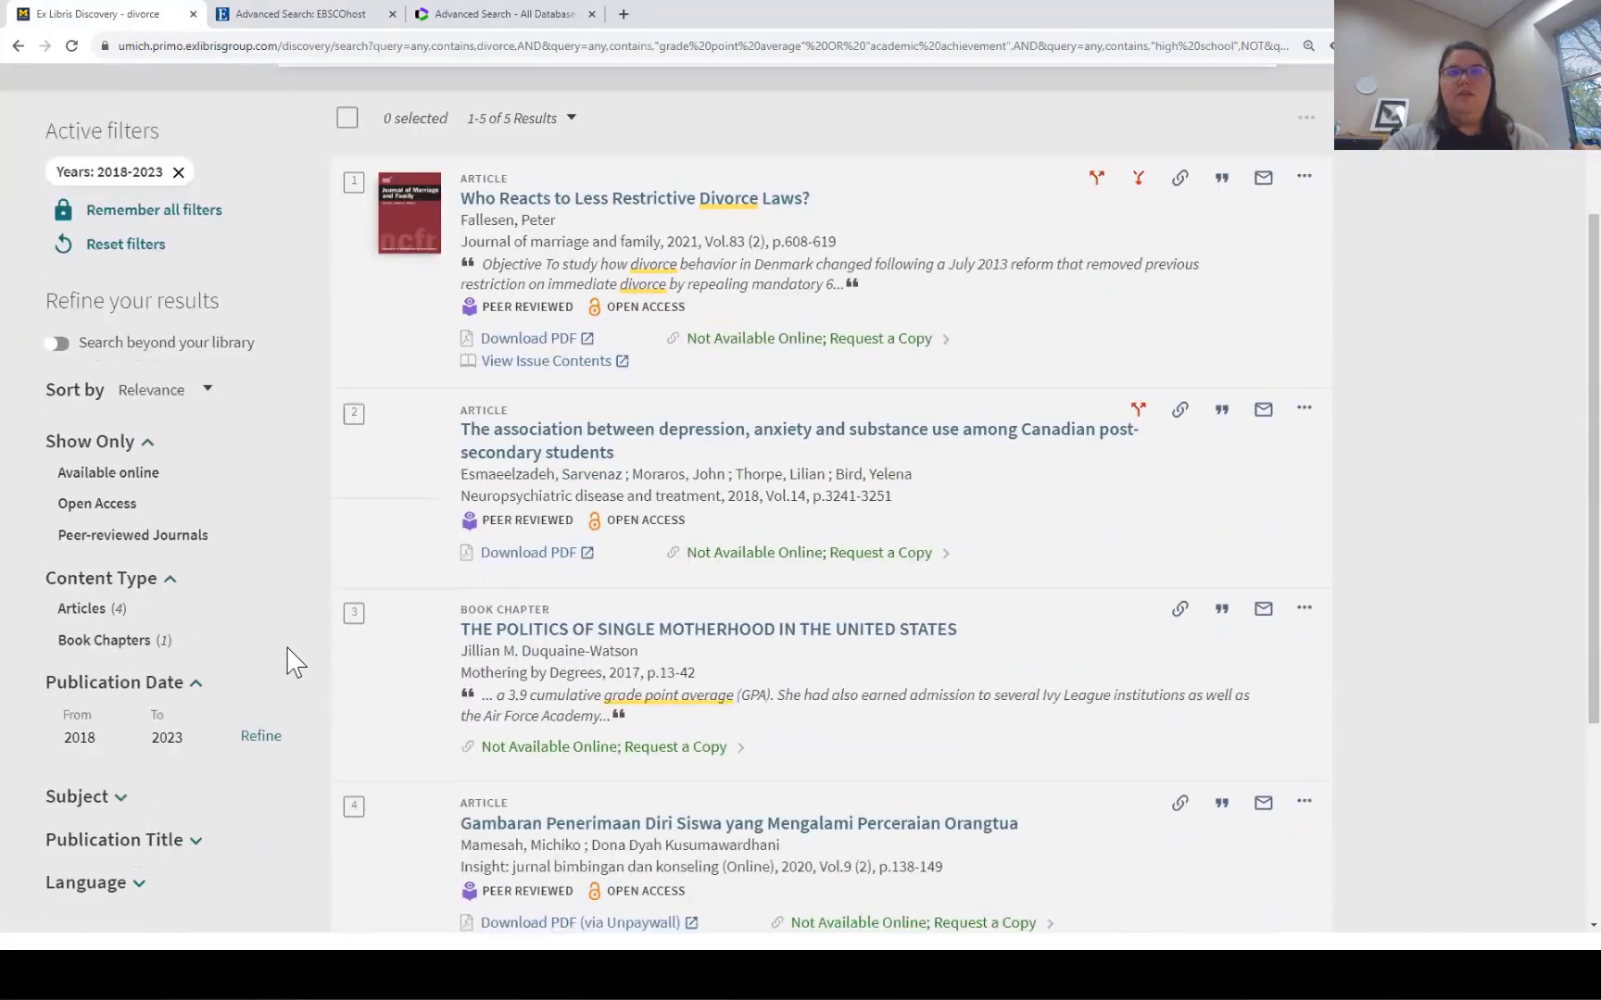
Copy "grade point average" OR "academic achievement" from the library's expanded search criteria into the first search field in EBSCOhost.
scroll(109, 602, "down", 2)
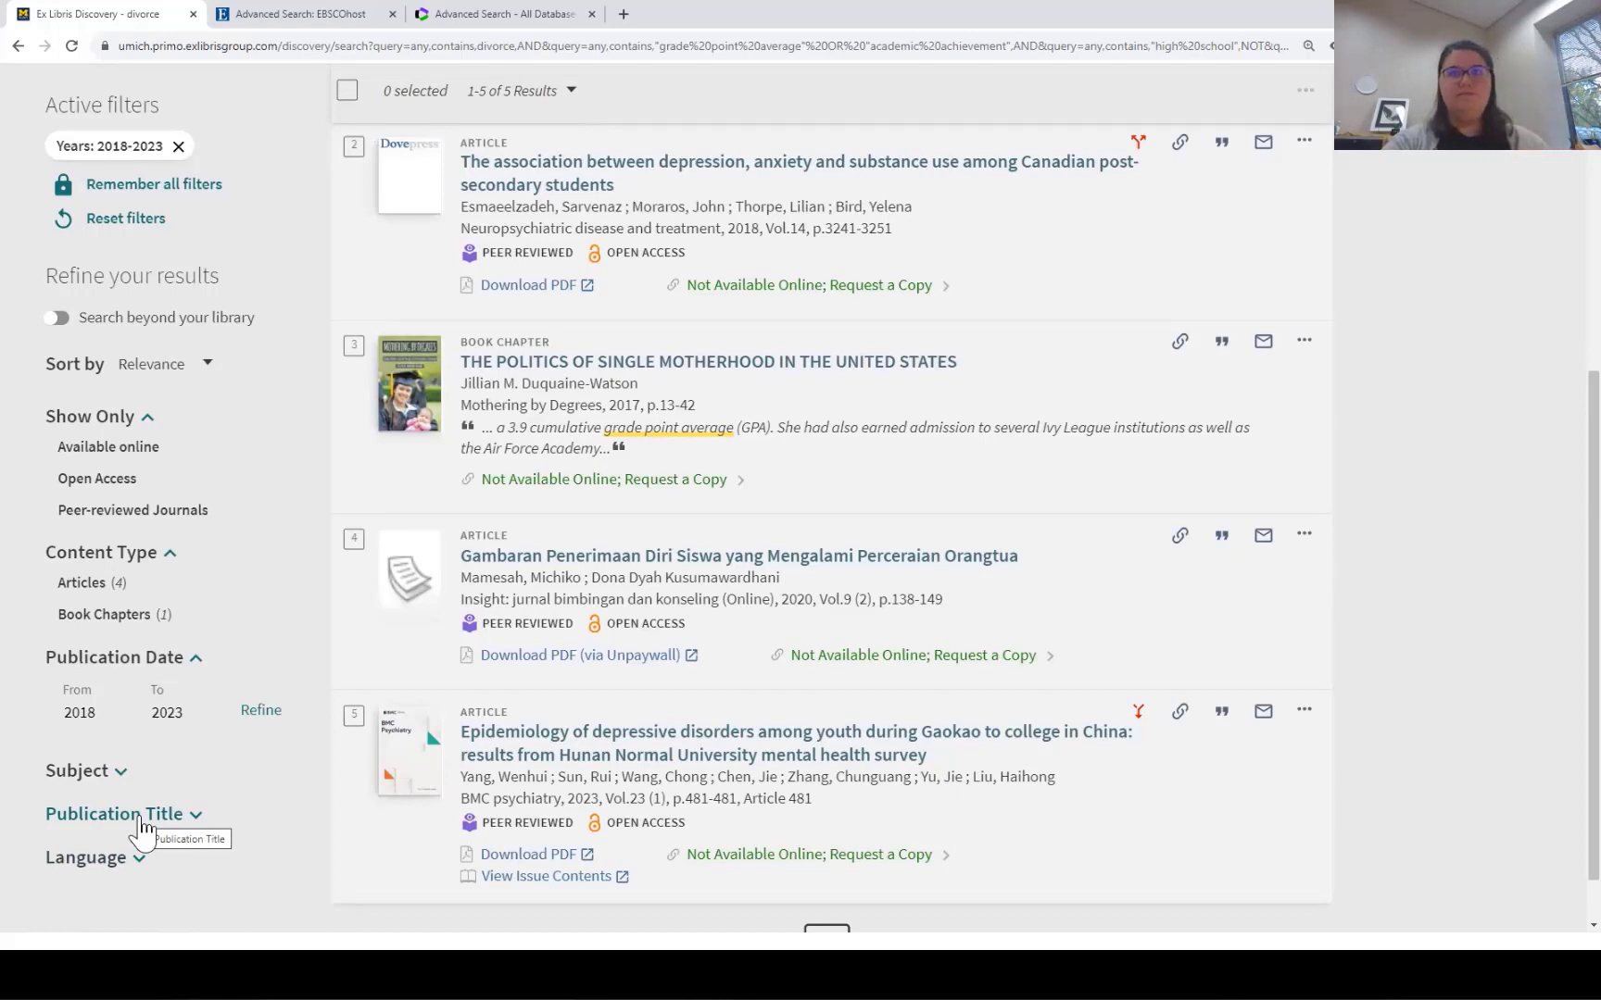
scroll(261, 683, "up", 5)
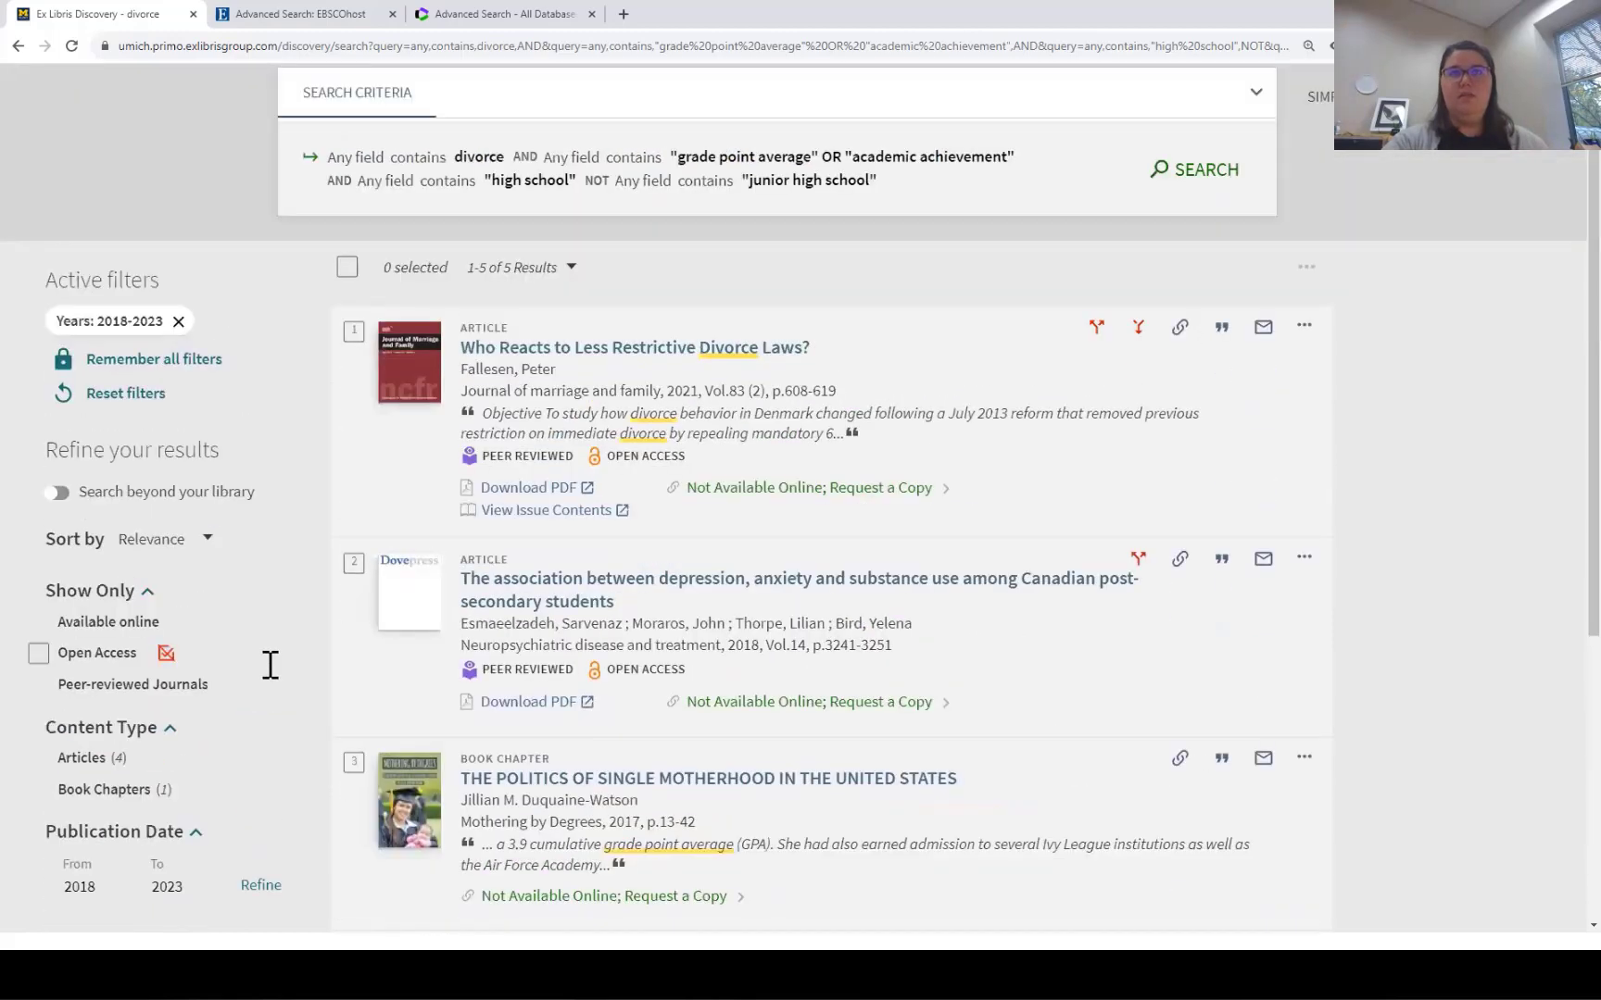
left_click(288, 22)
left_click(315, 190)
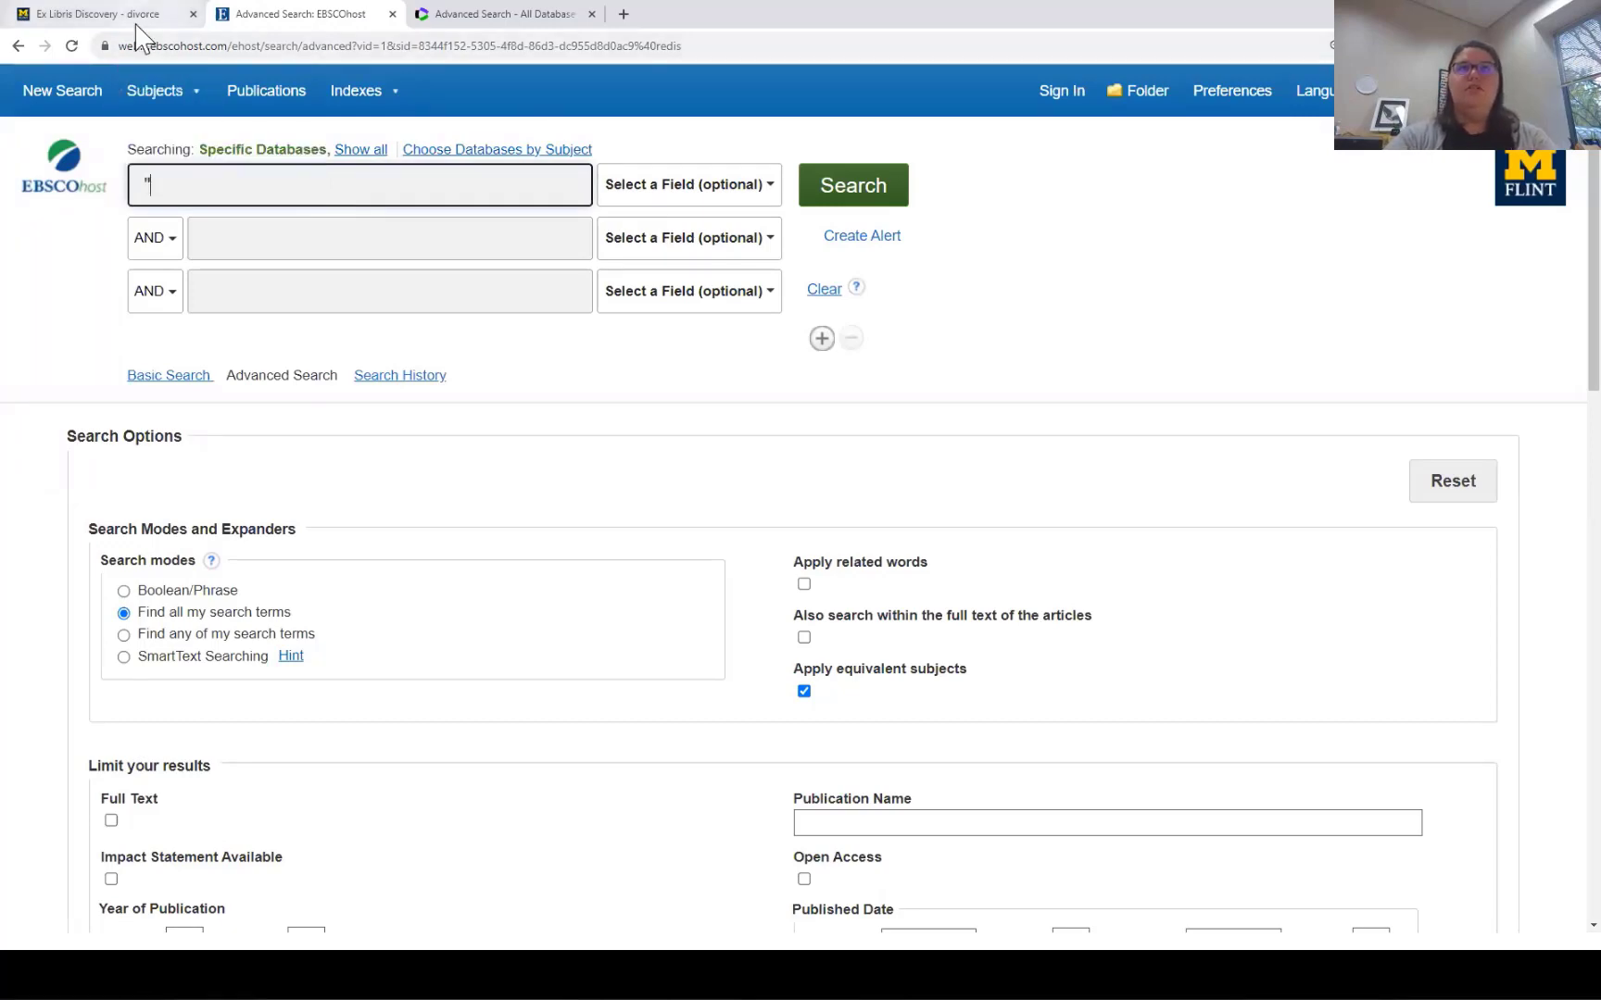
left_click(102, 14)
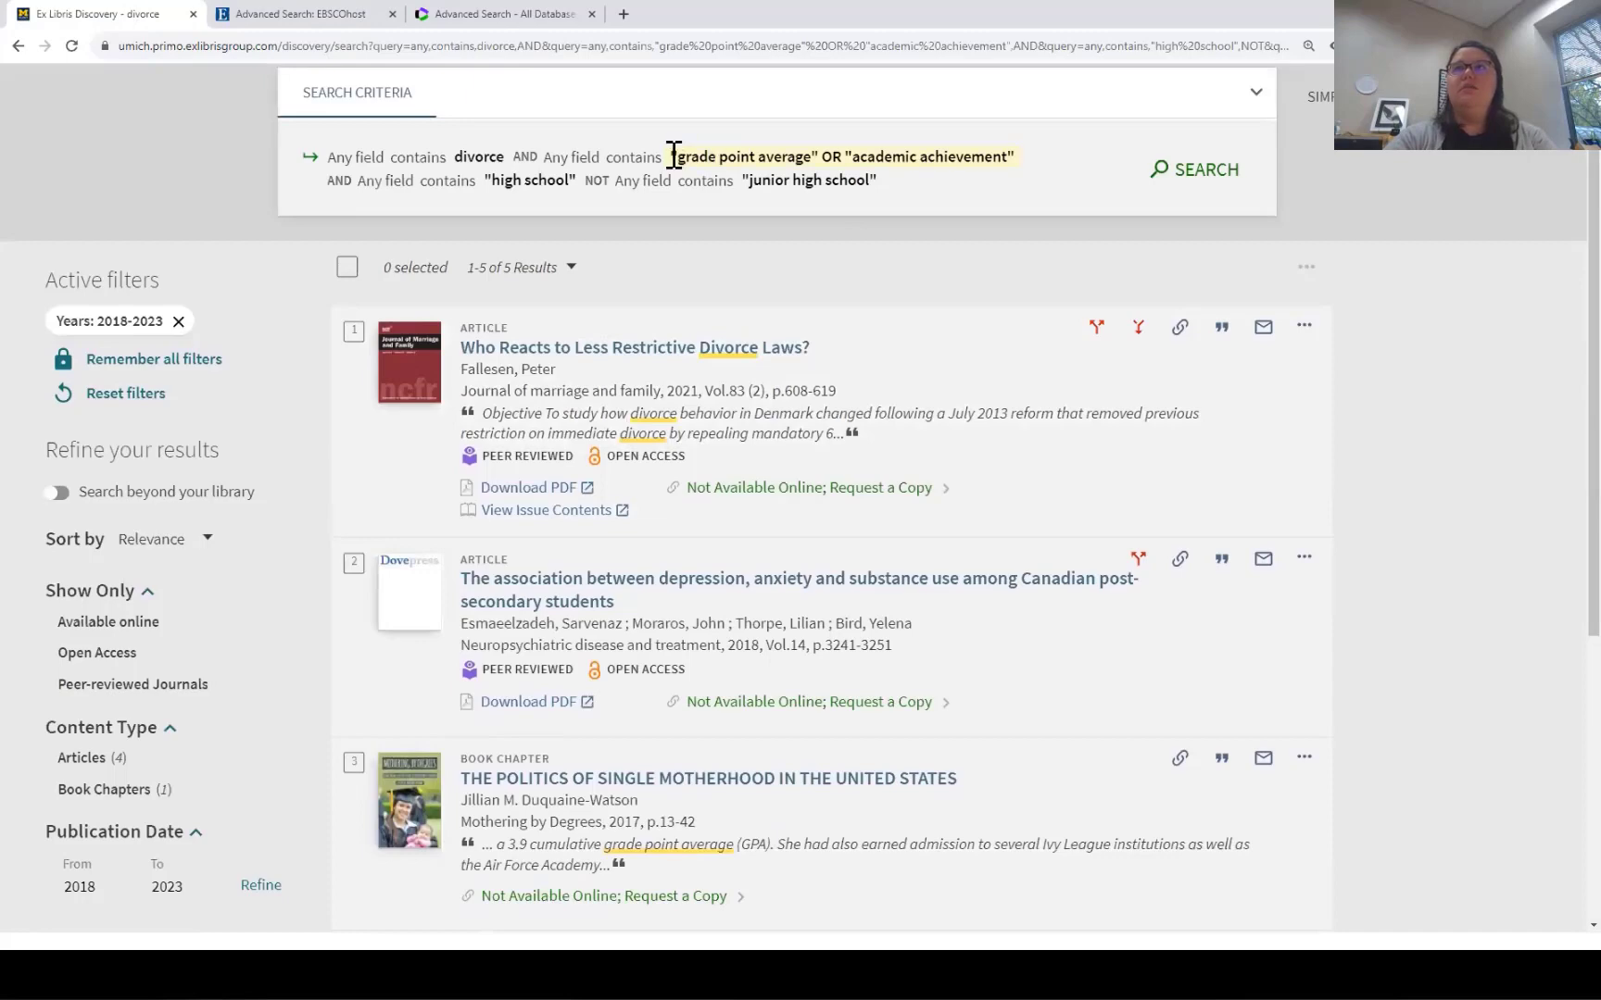
left_click(1252, 93)
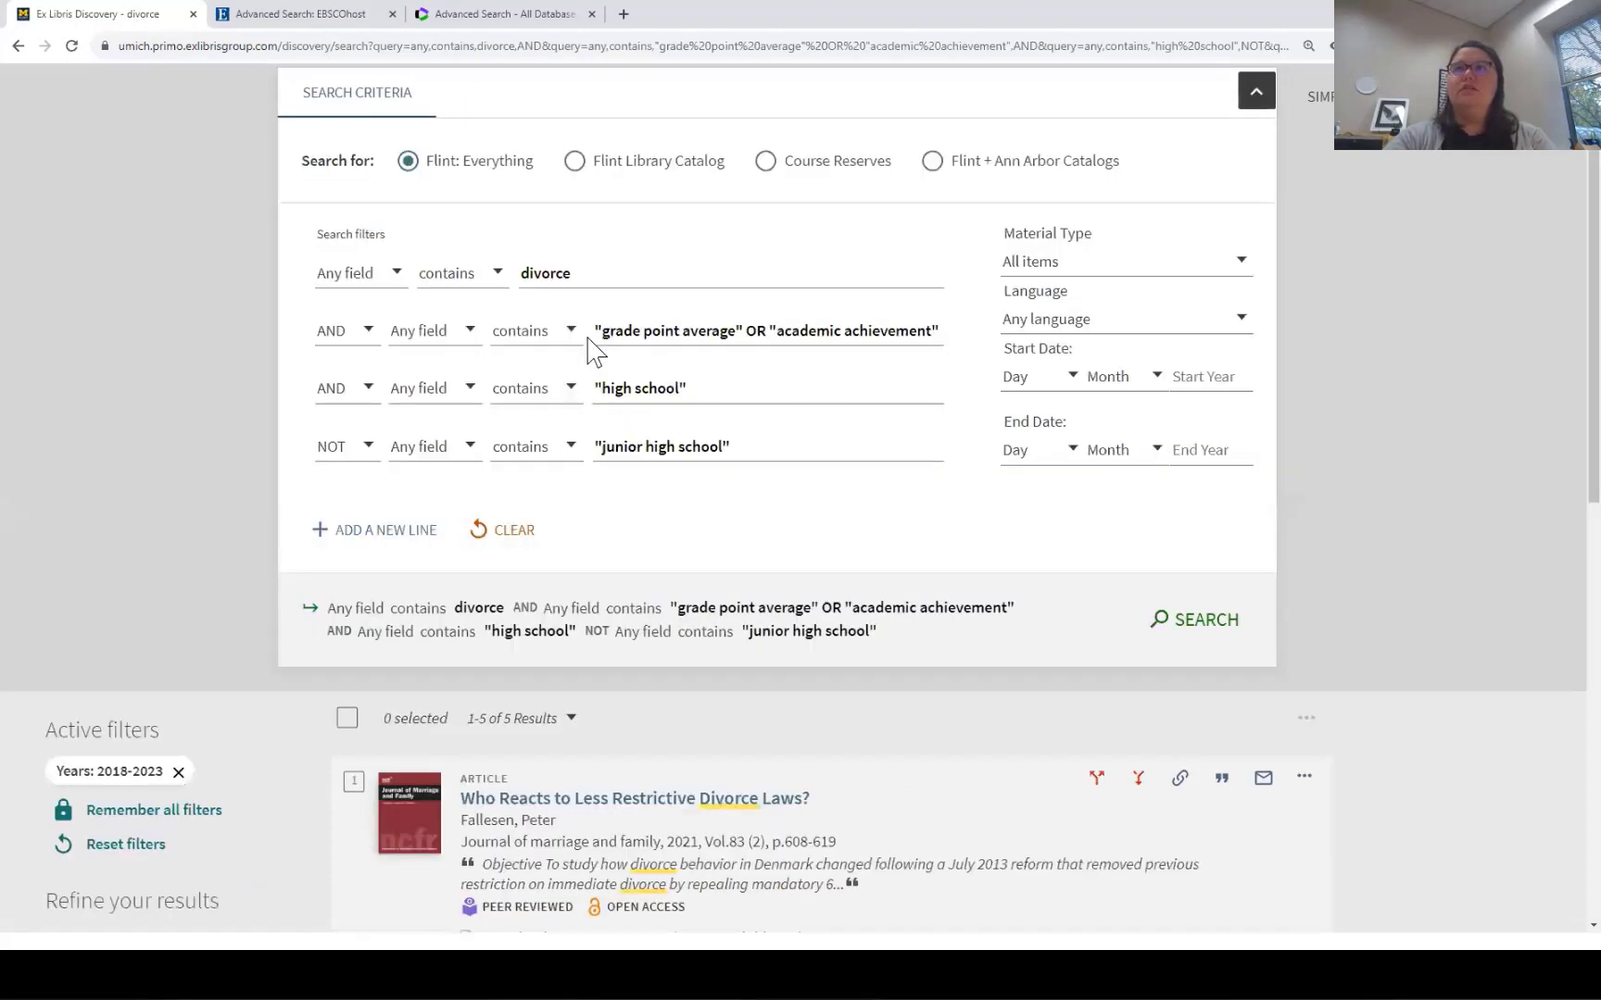
left_click(597, 331)
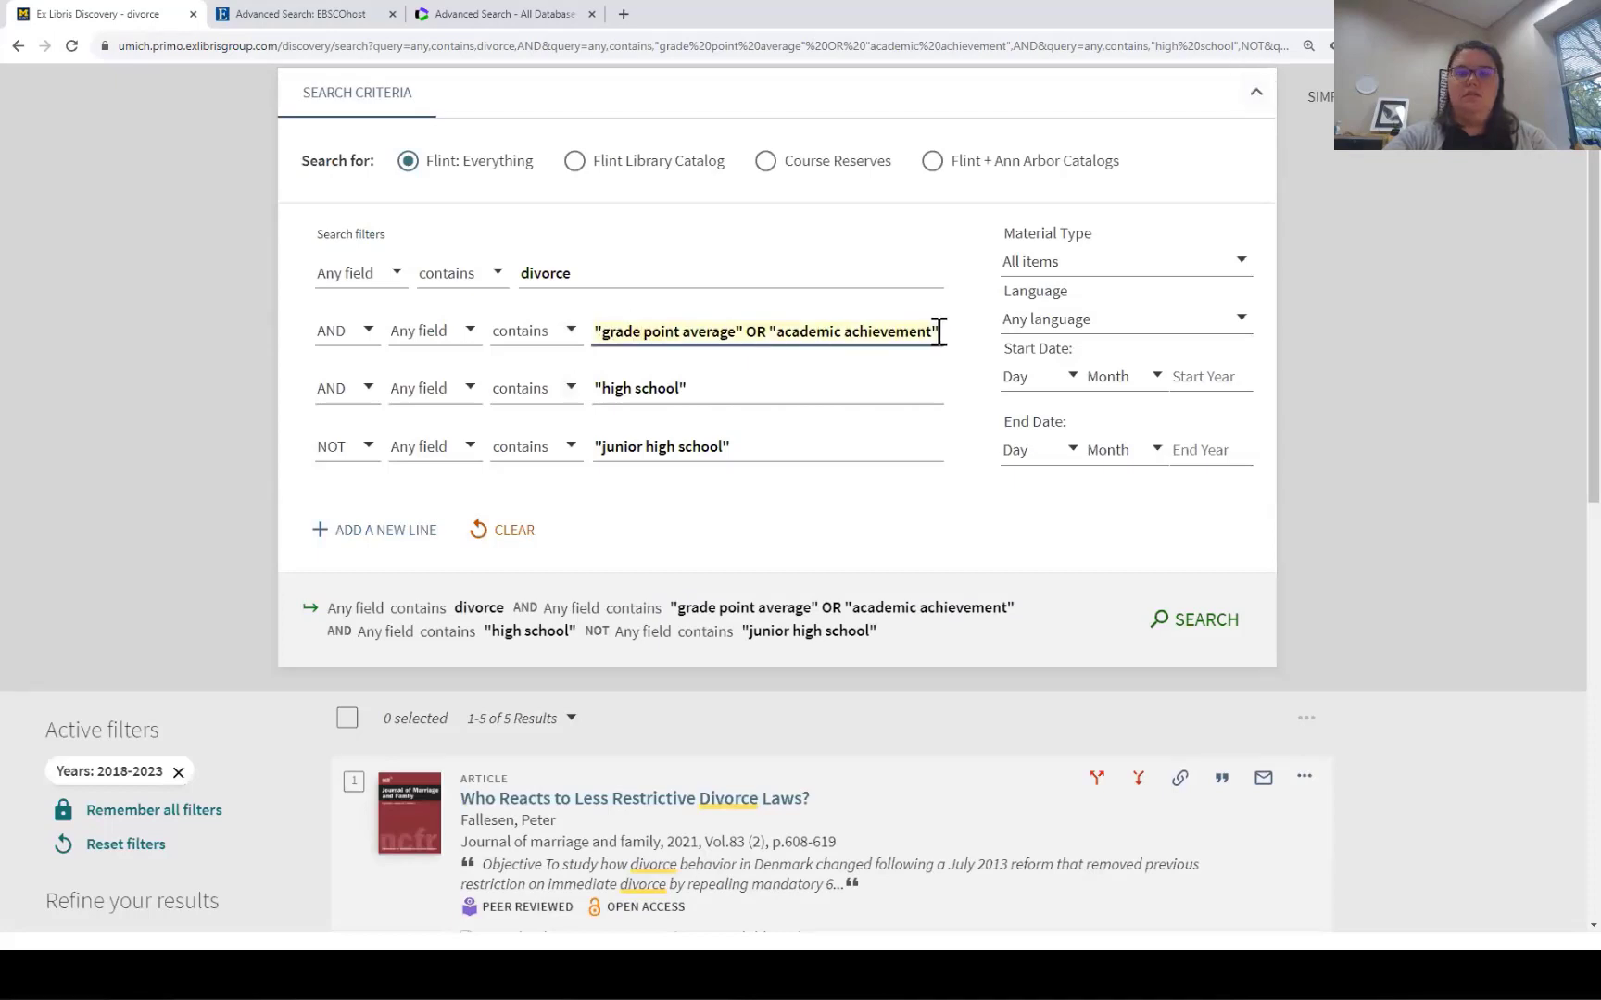
left_click(269, 13)
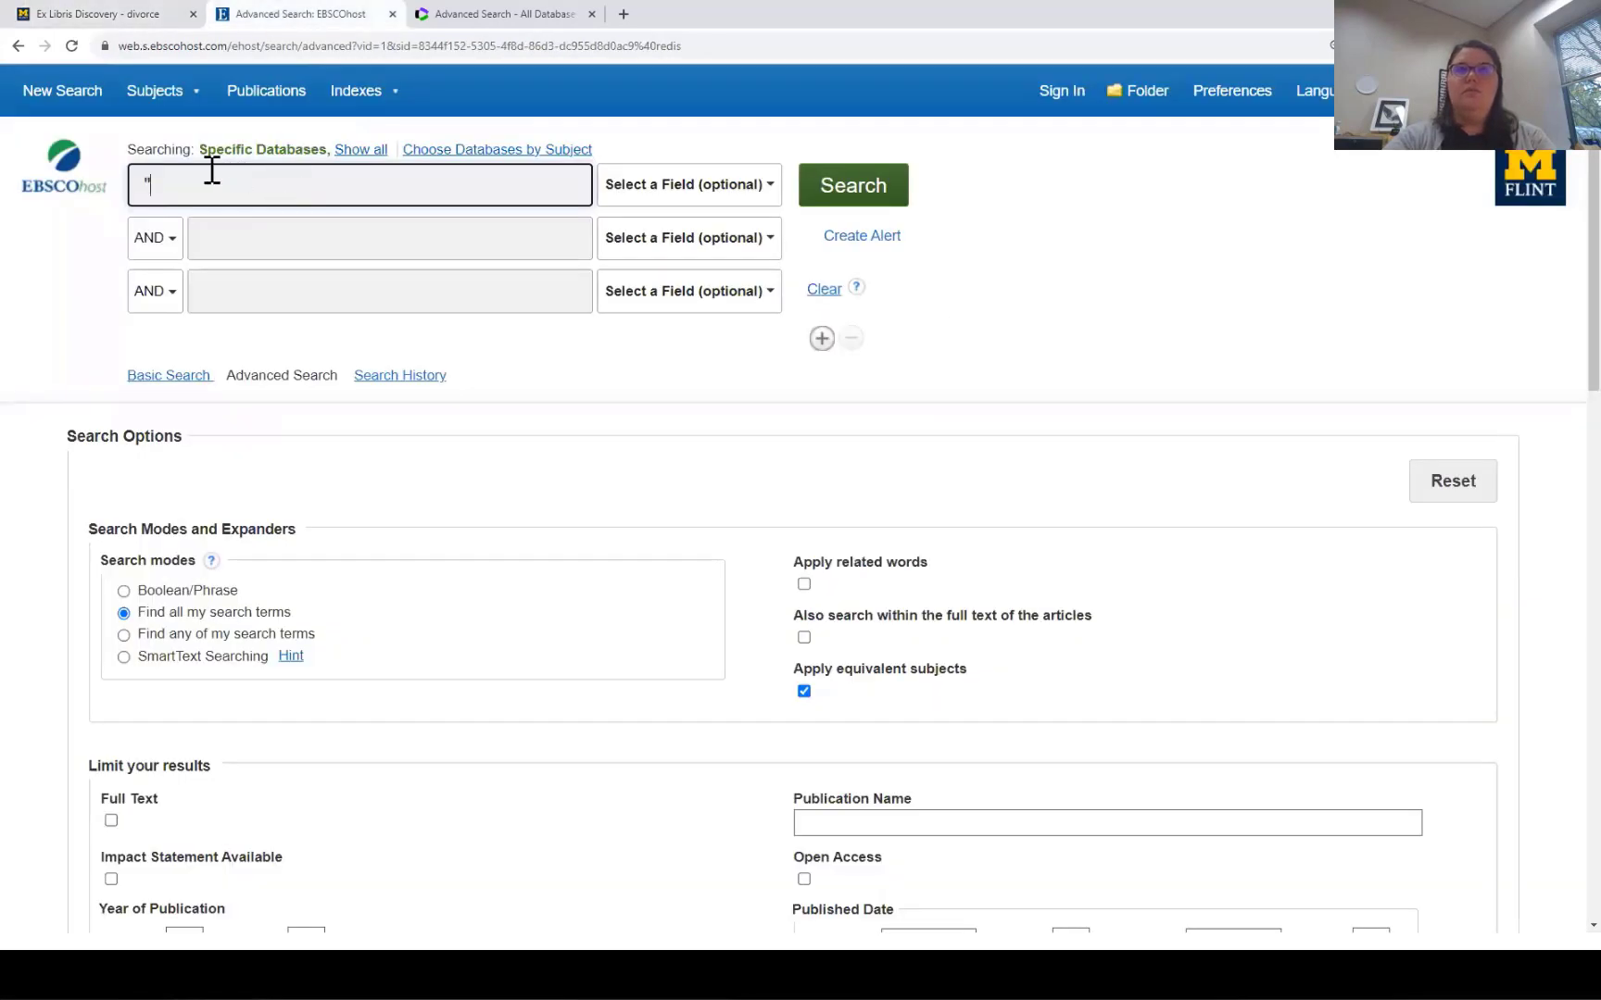
type("\"grade point average\" OR \"academic achievement\"")
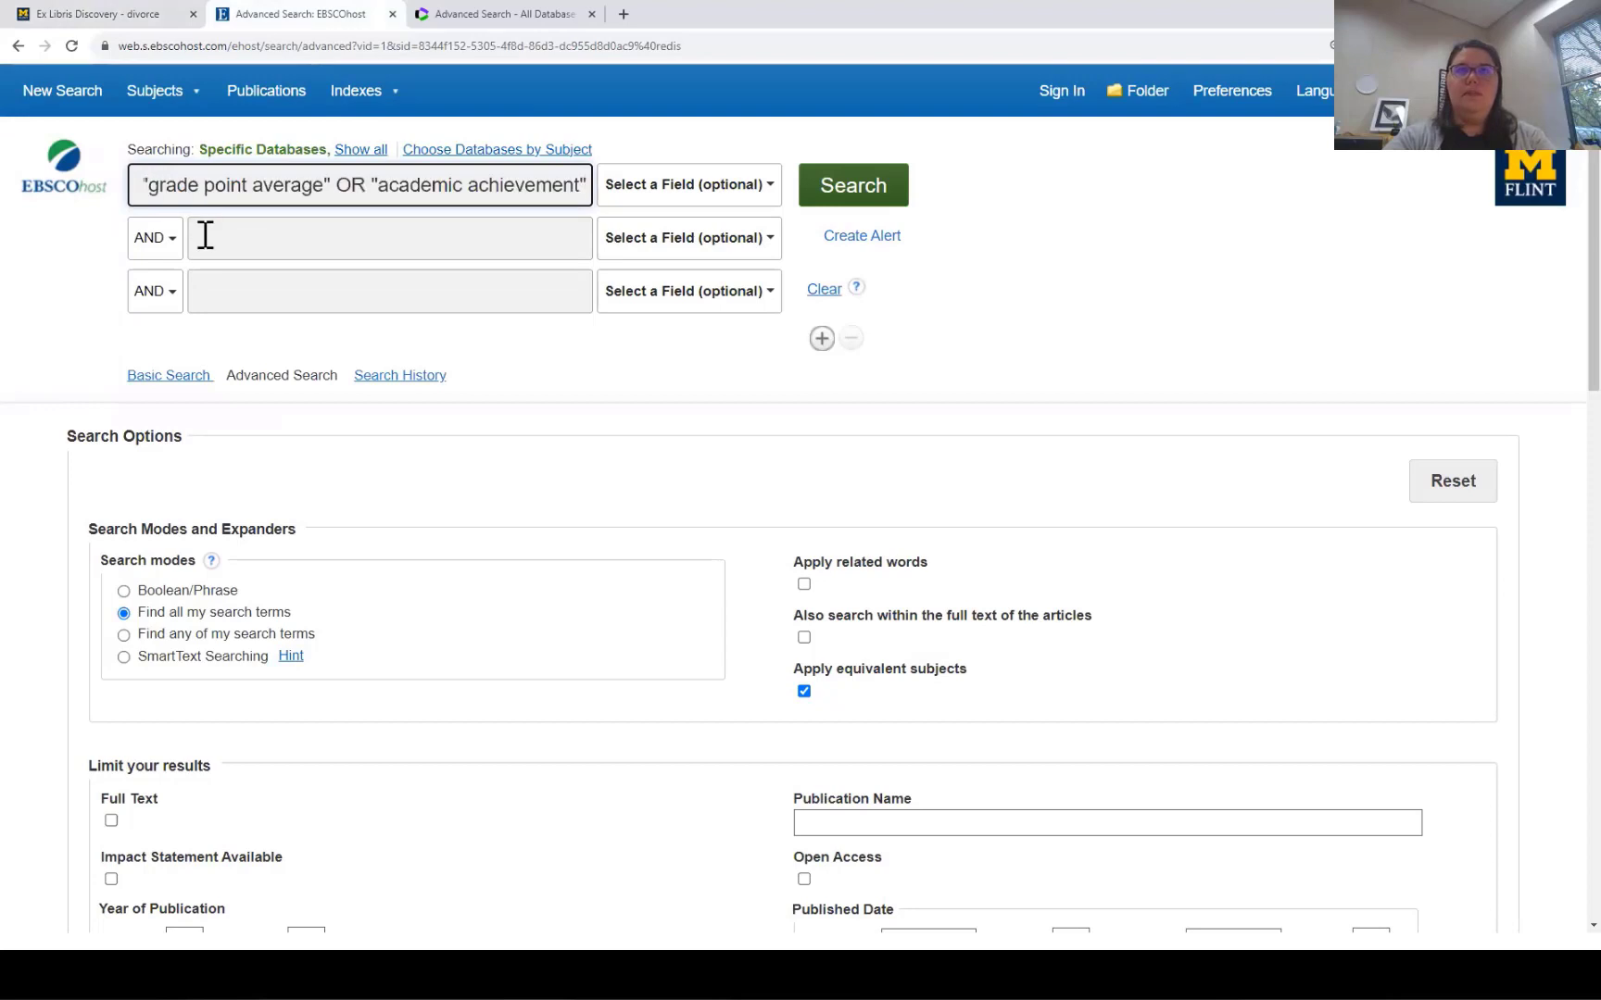
Add "high school" as the second search term combined with AND and run the EBSCOhost search.
left_click(204, 236)
type("\"high ")
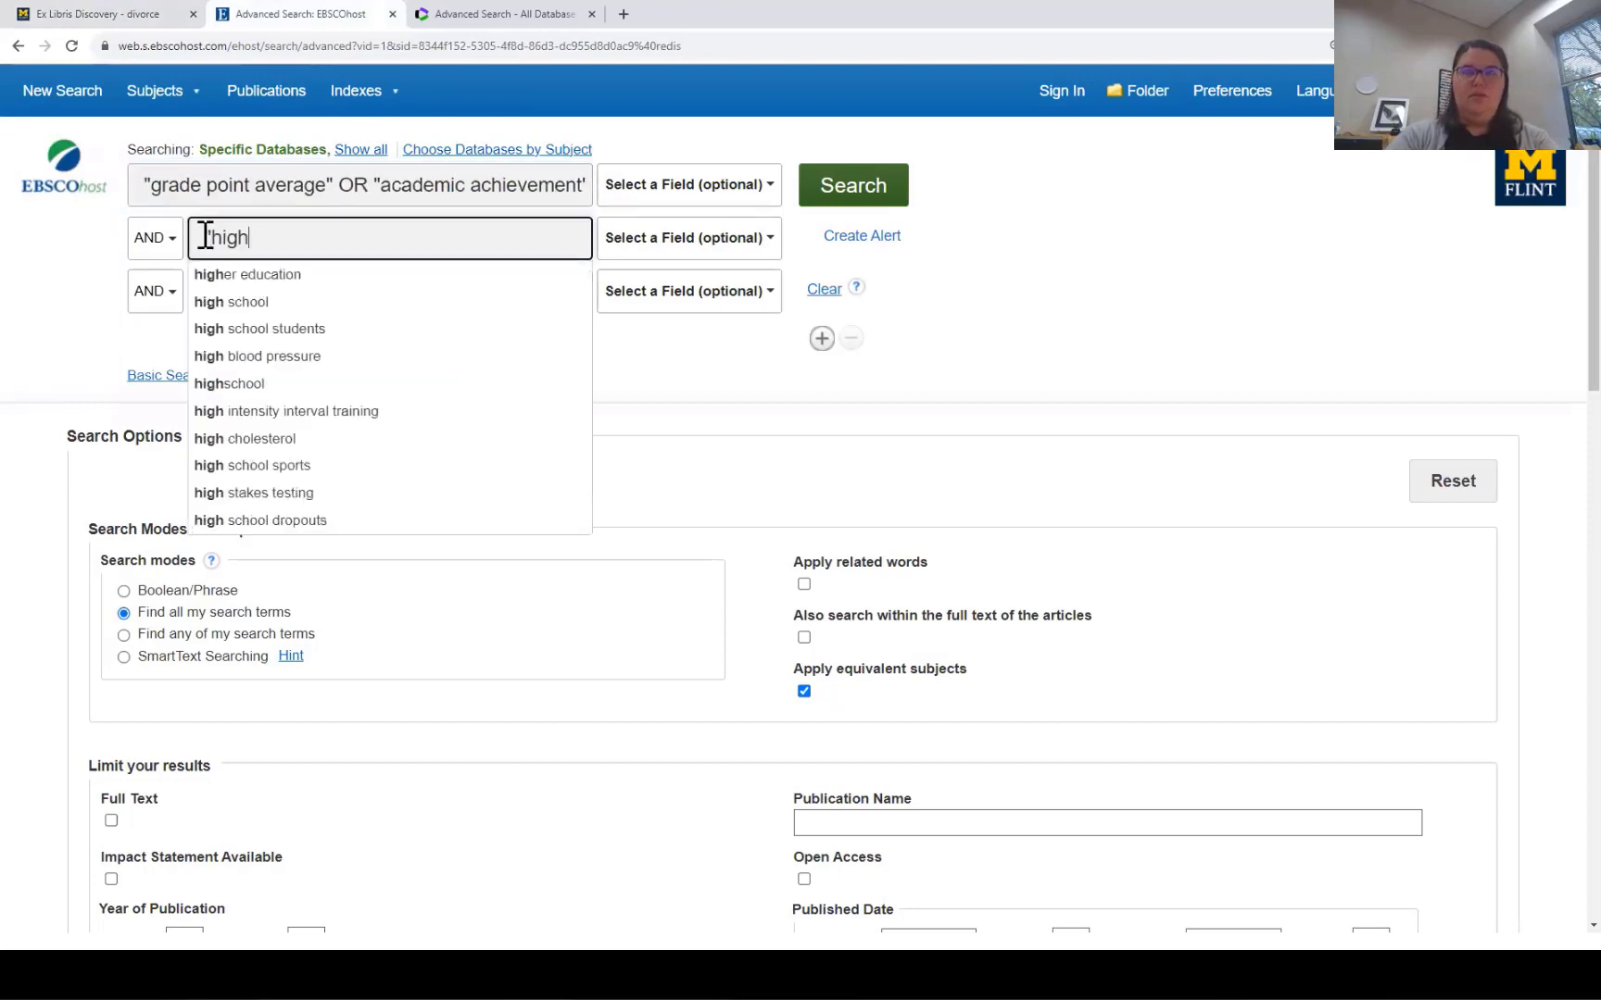
type("schoo")
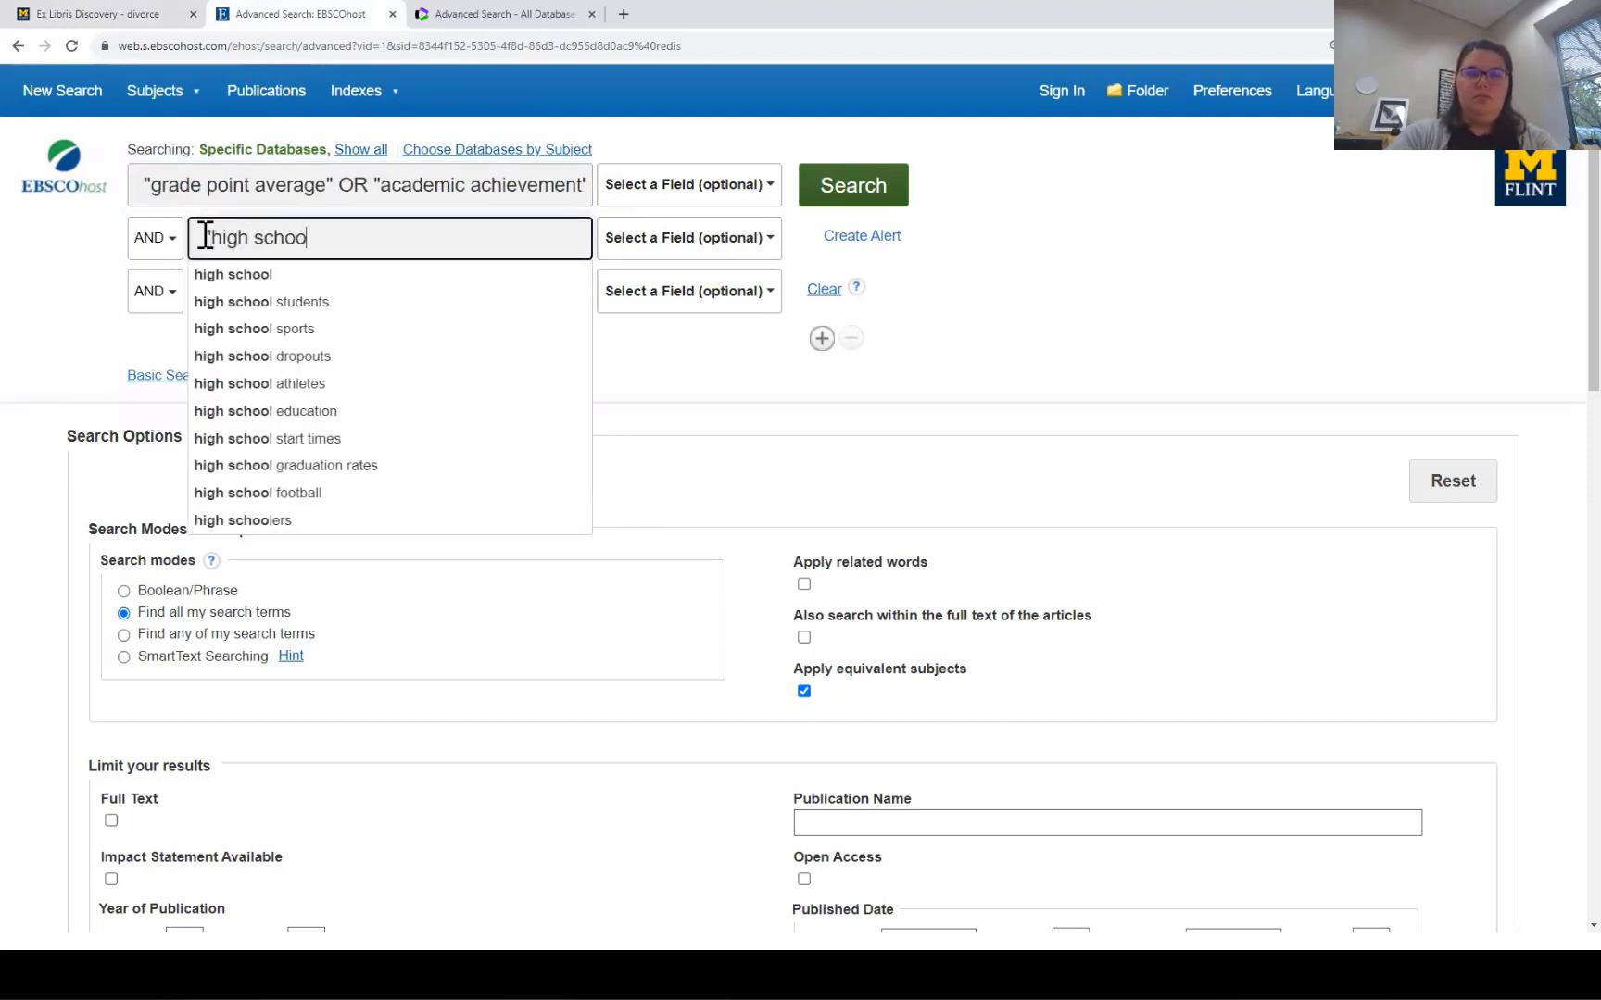
type("l\"")
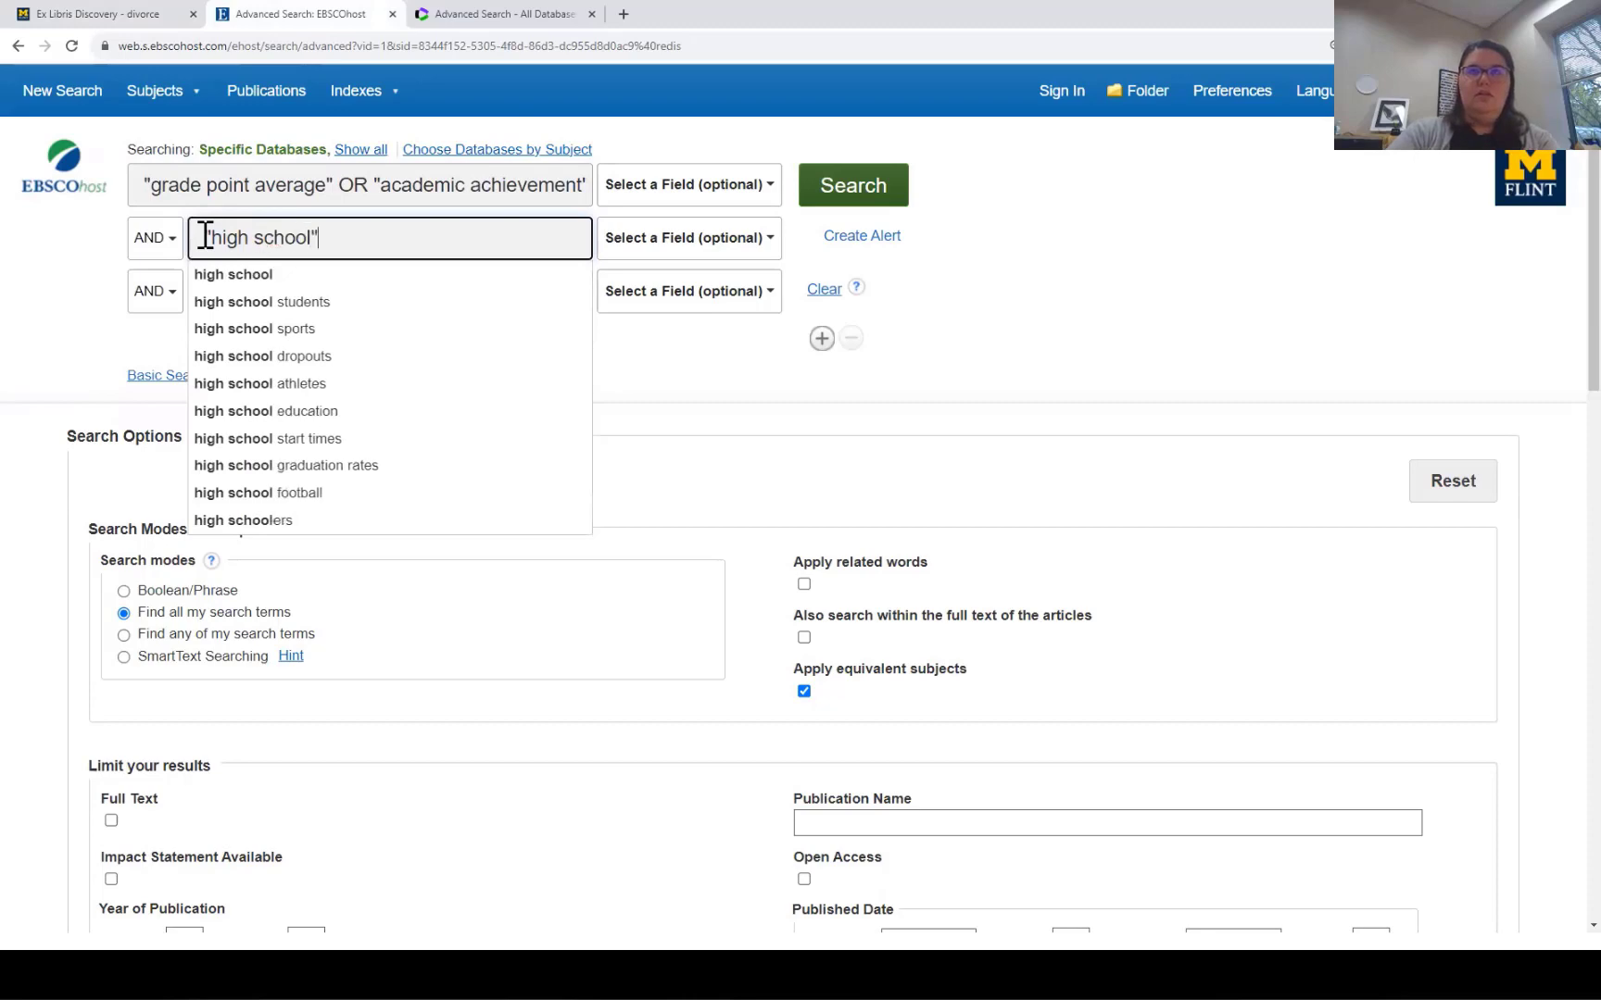
left_click(719, 363)
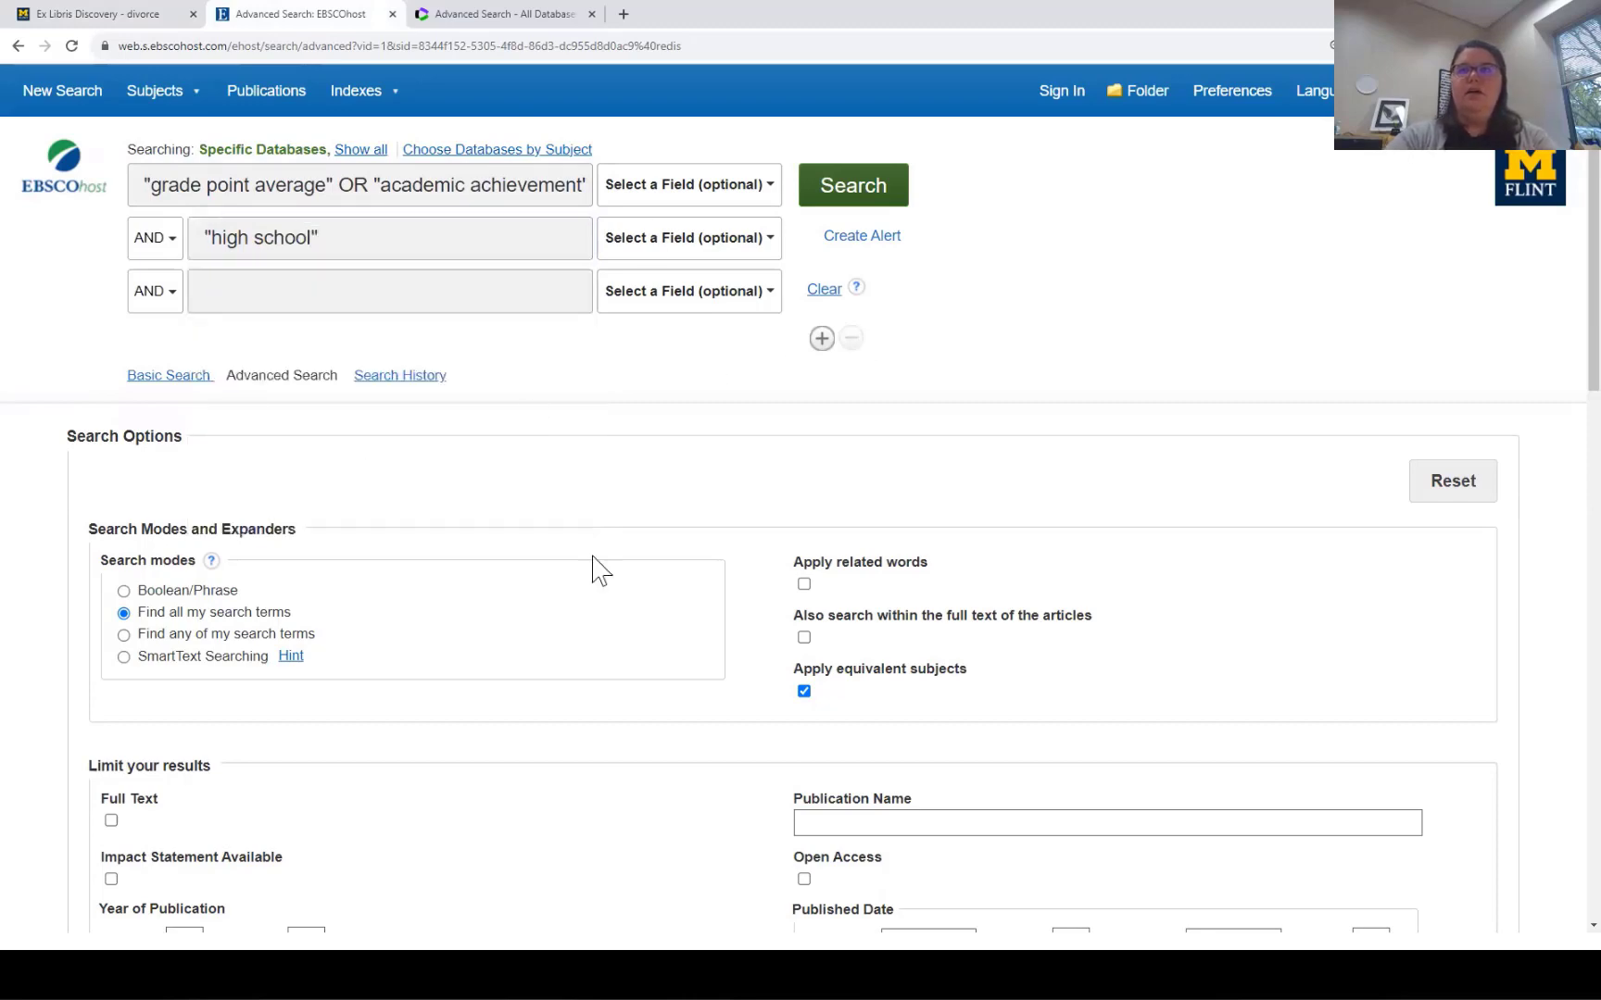
scroll(598, 602, "down", 2)
scroll(582, 619, "up", 2)
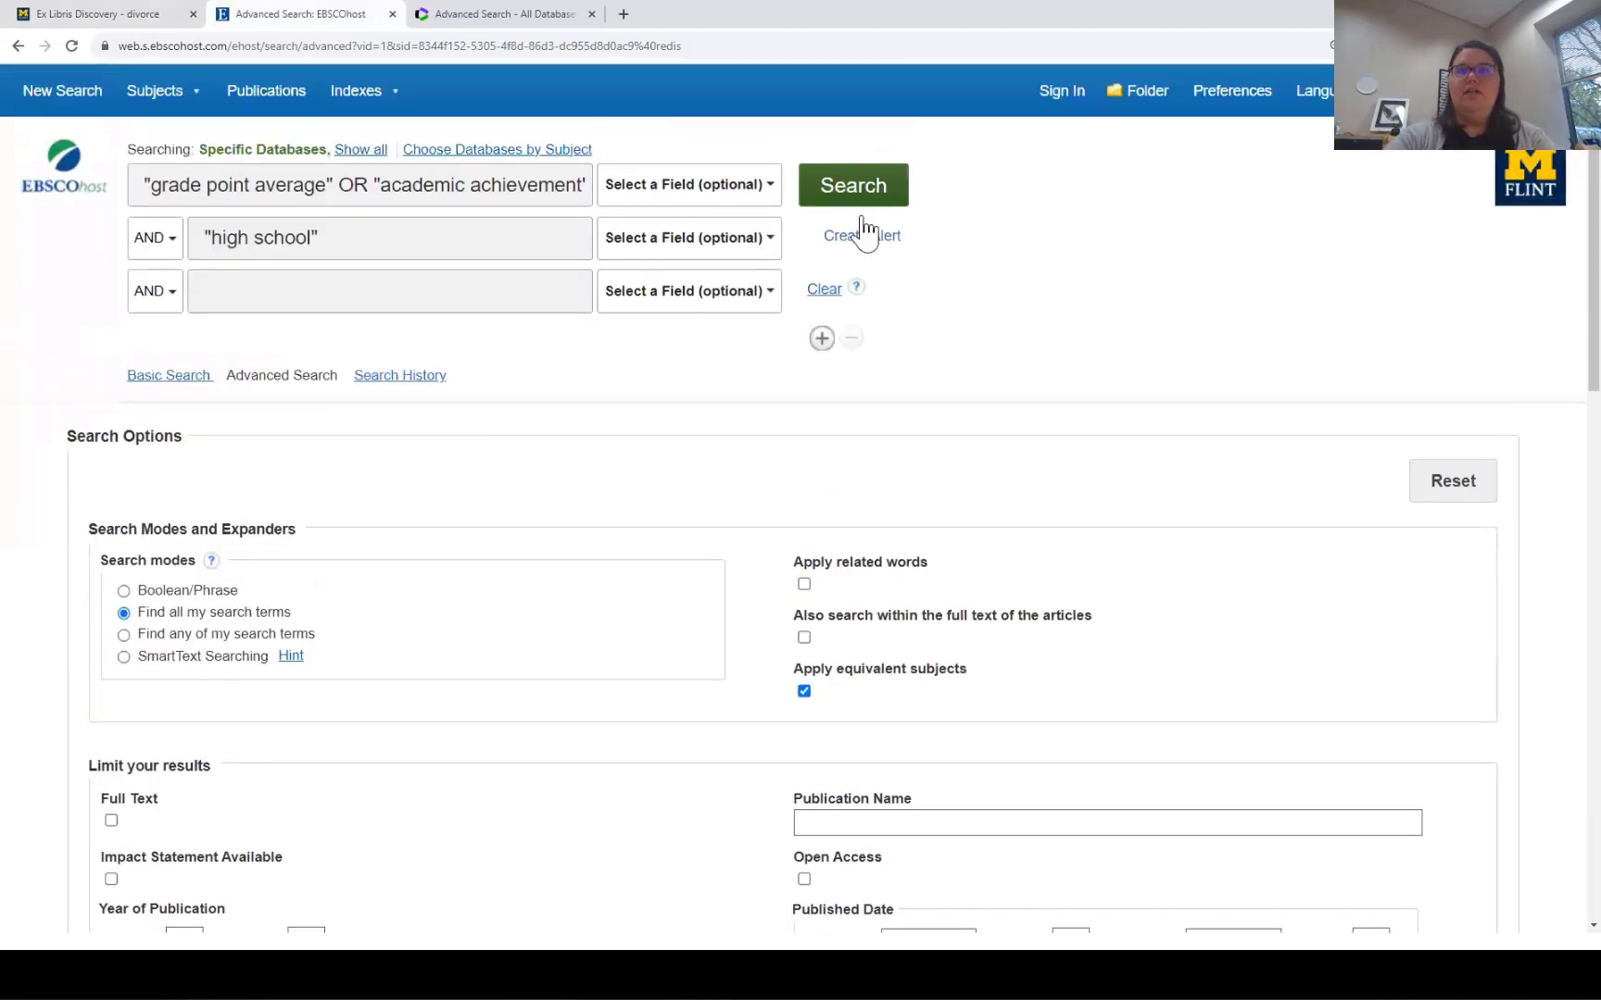
left_click(827, 185)
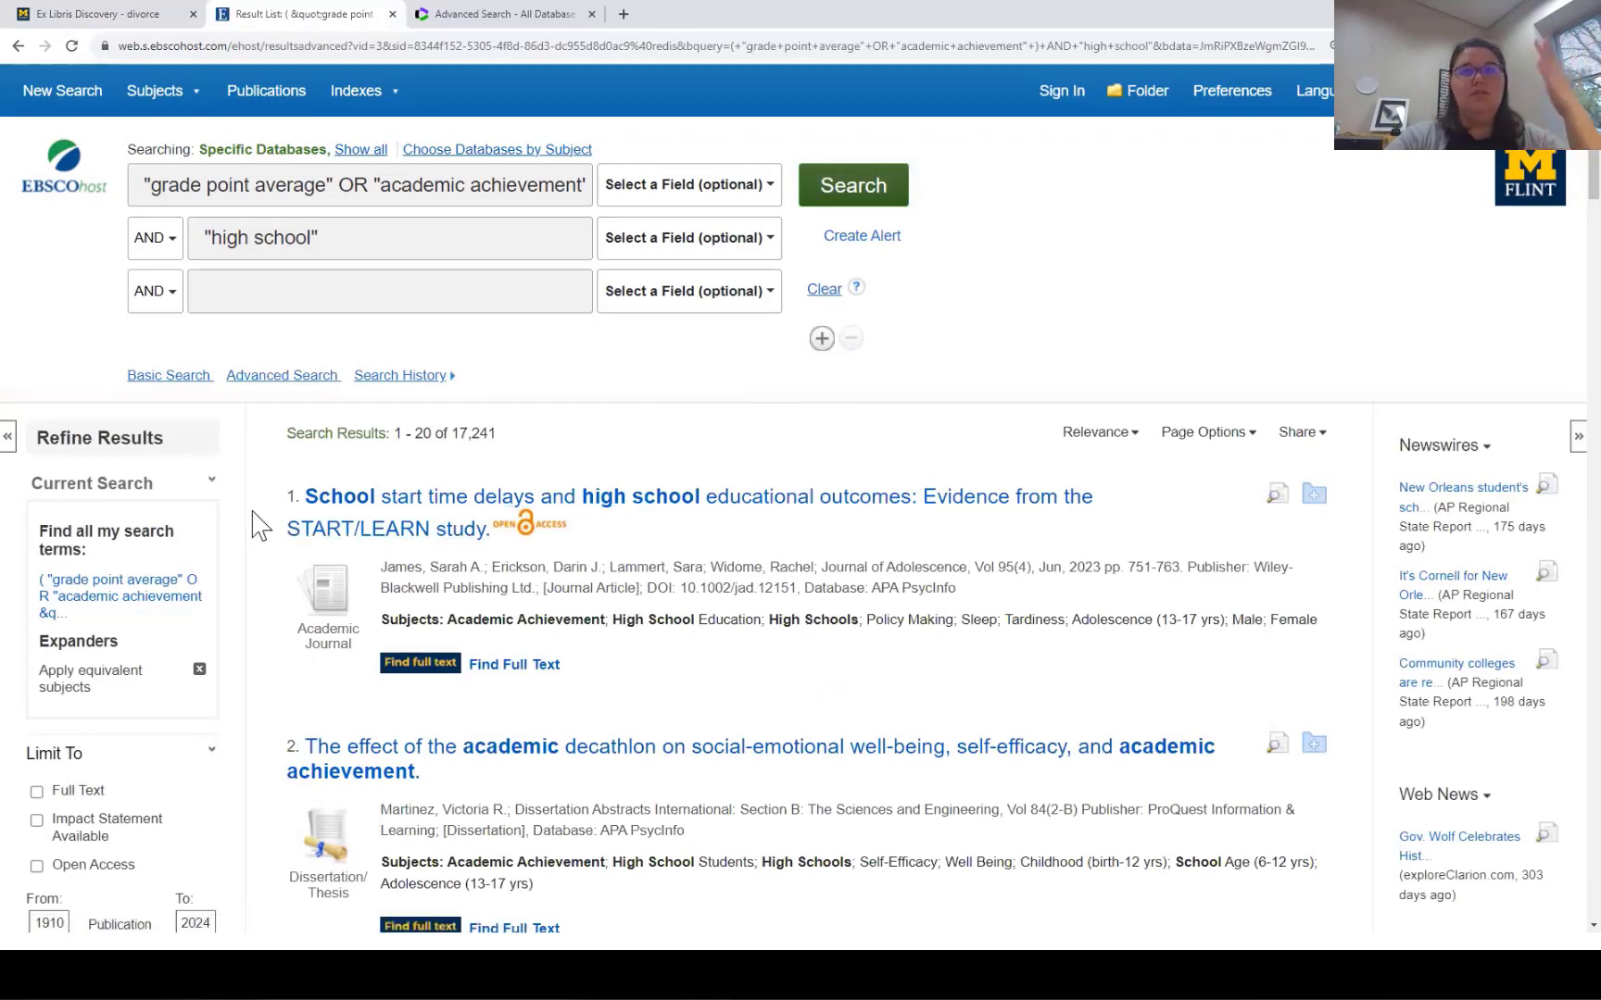
Limit the EBSCOhost results to publication years 2012 to 2024.
scroll(57, 519, "down", 1)
scroll(57, 518, "down", 3)
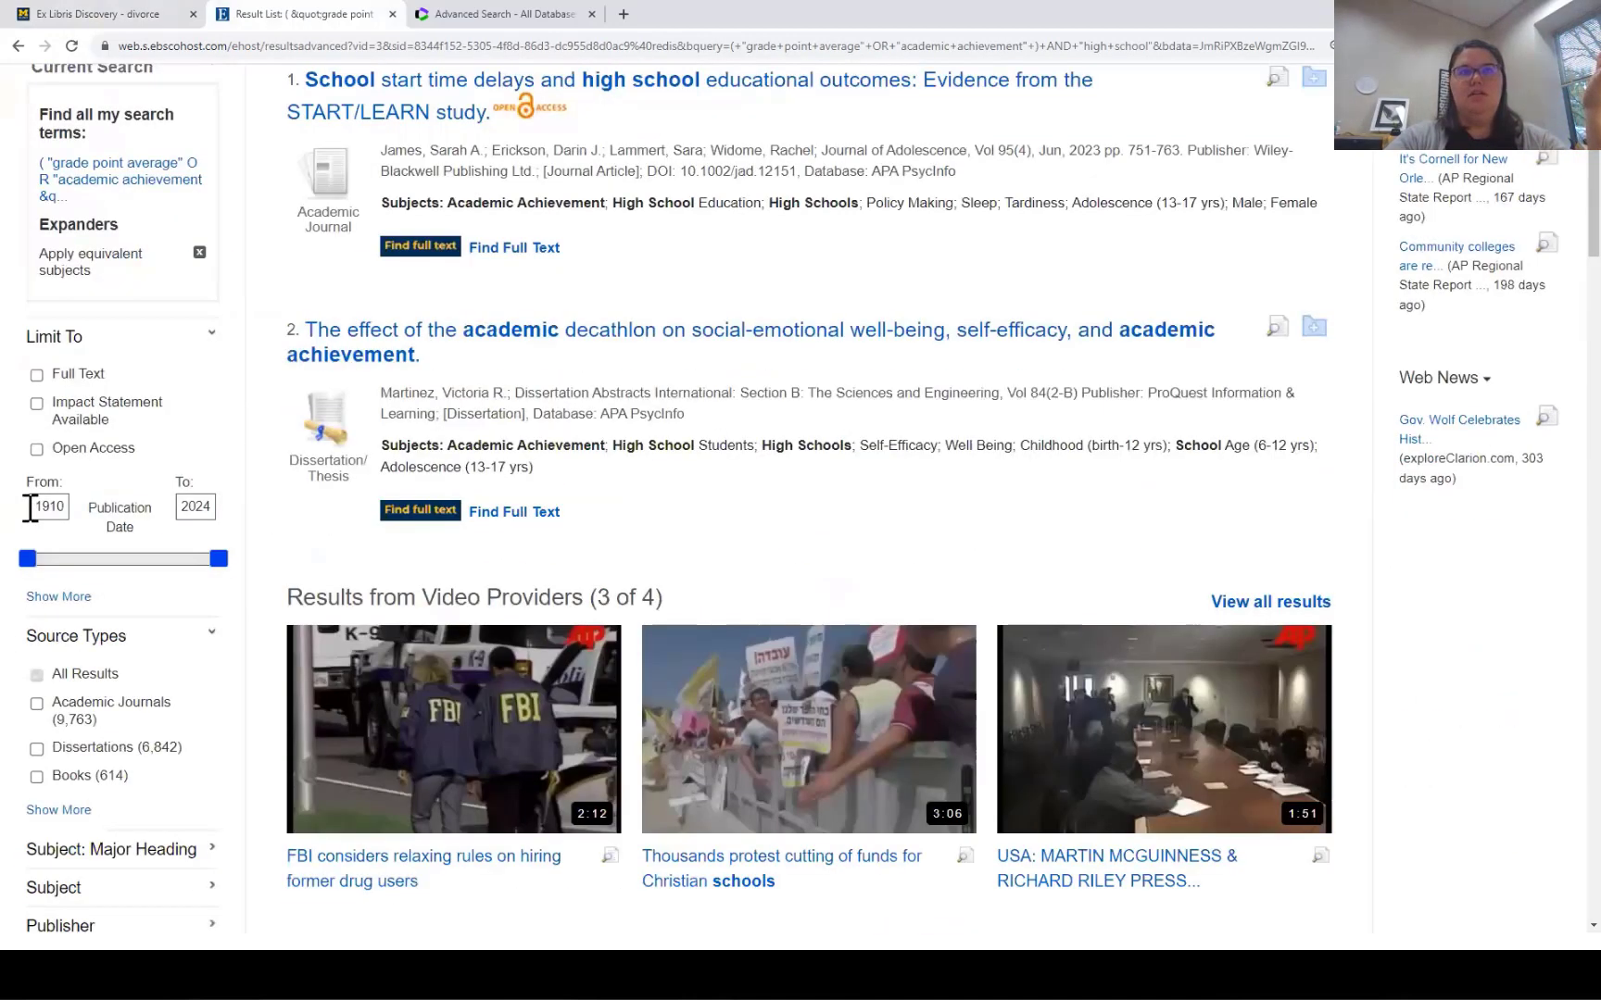
left_click_drag(44, 563, 198, 567)
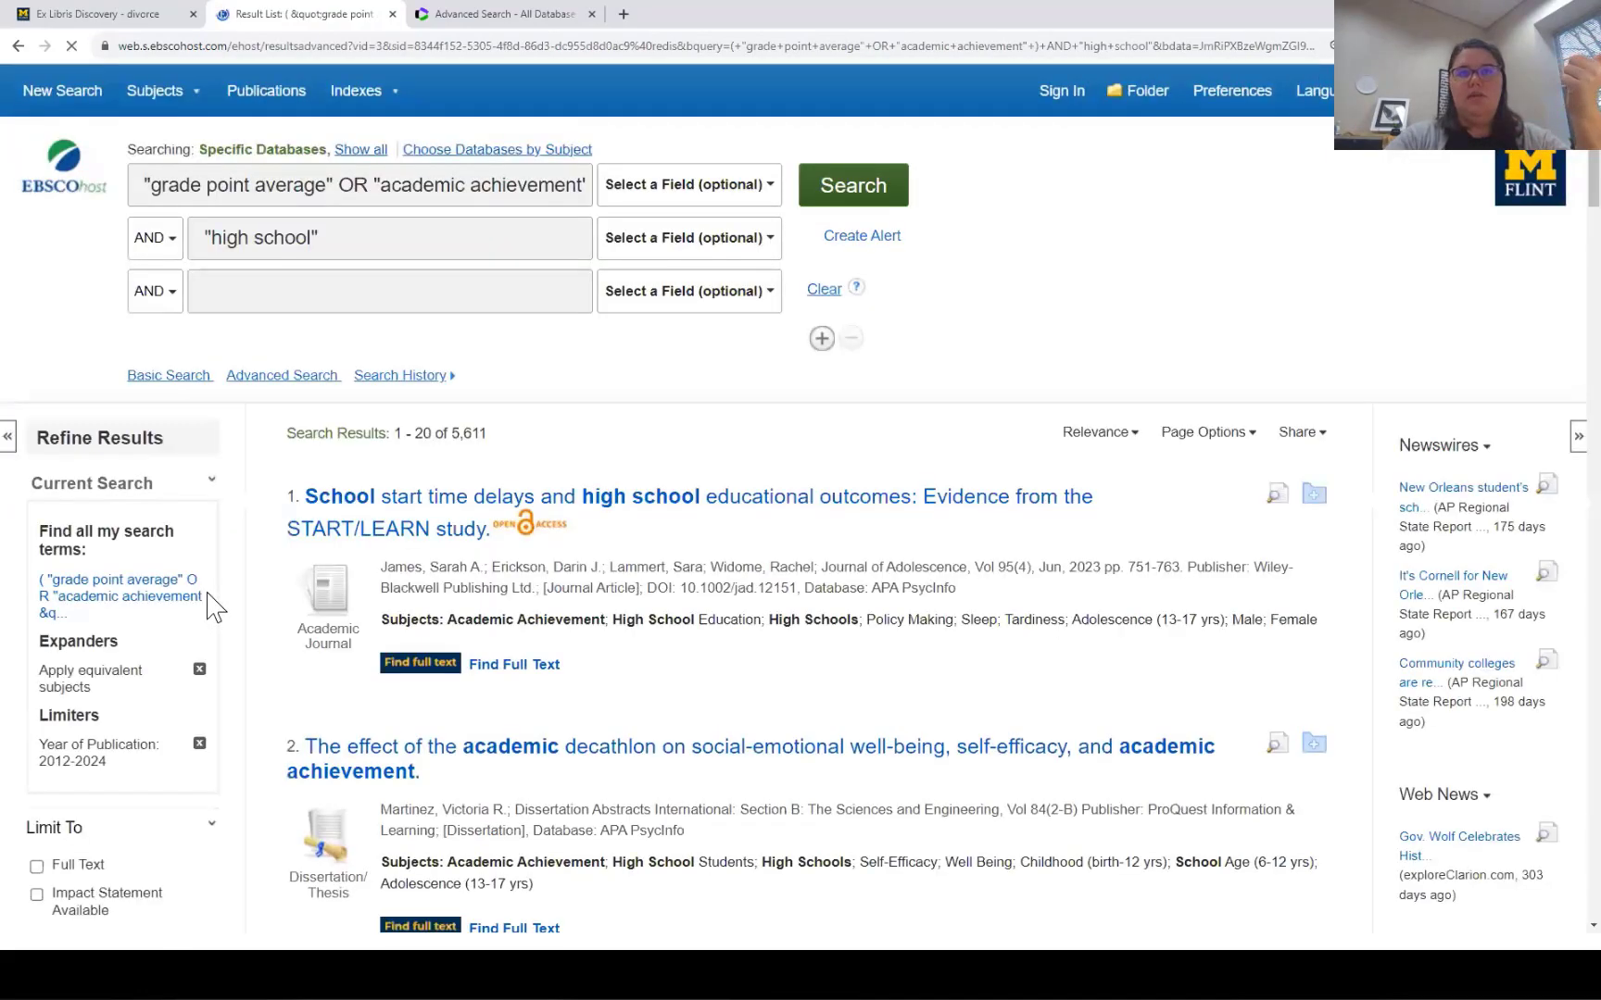
Look through the remaining EBSCOhost result filters, expanding Methodology to view its study types and collapsing it again.
scroll(207, 597, "down", 5)
scroll(211, 604, "down", 3)
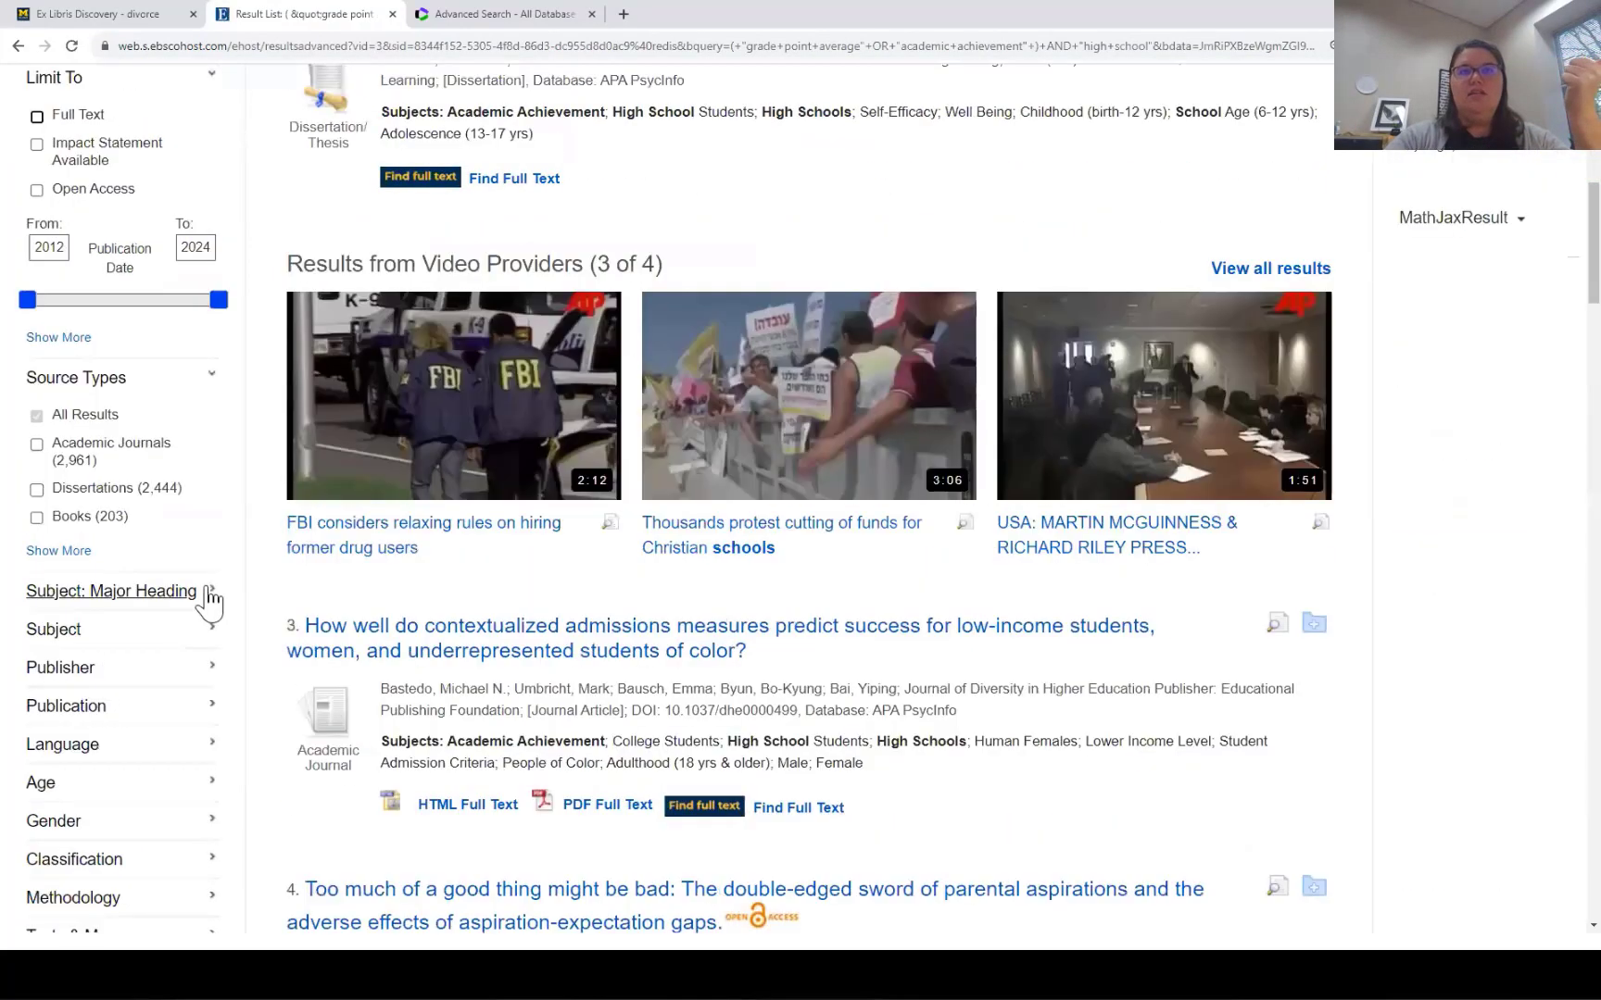
scroll(137, 468, "down", 3)
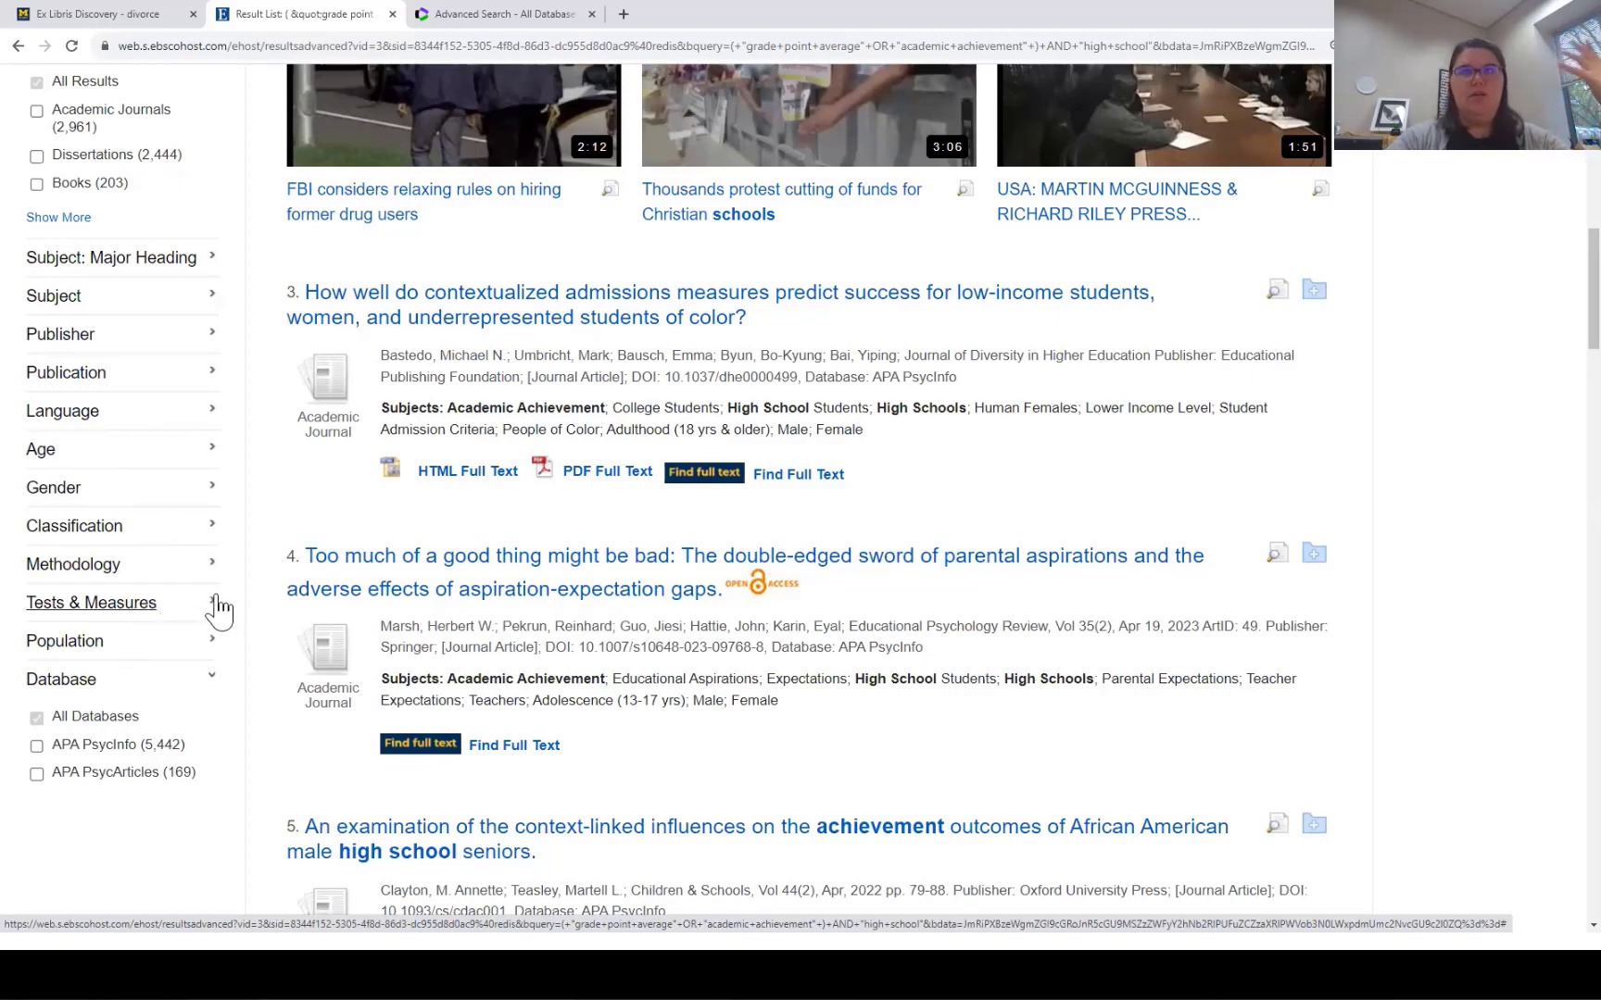
left_click(214, 565)
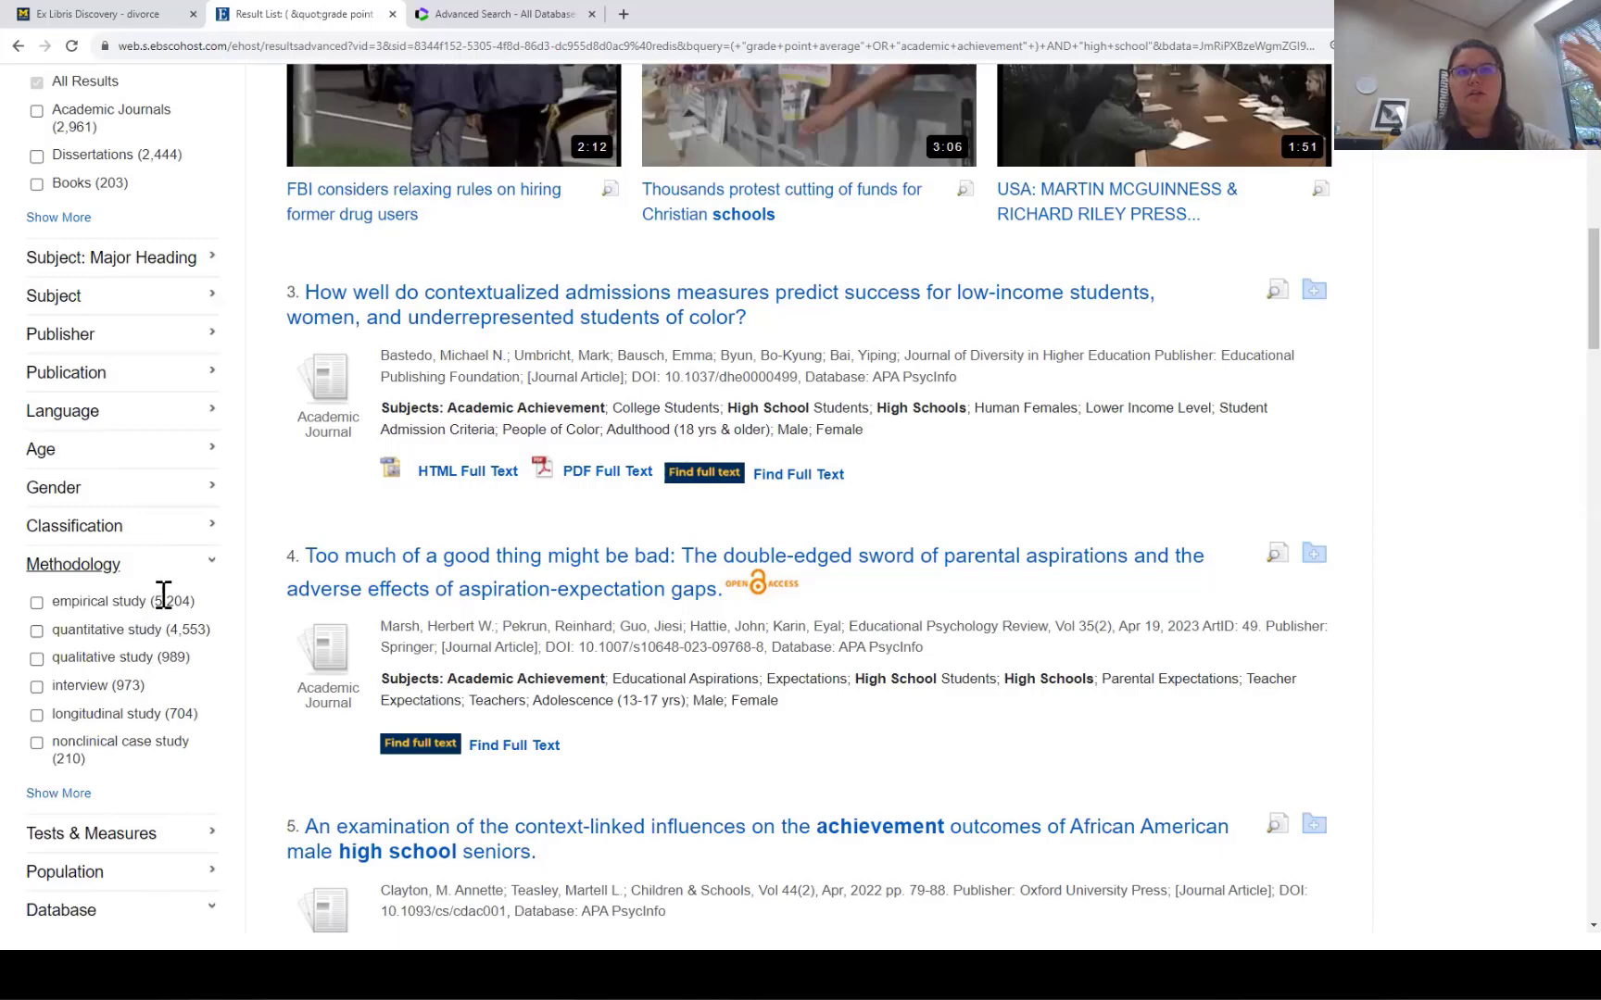
left_click(209, 565)
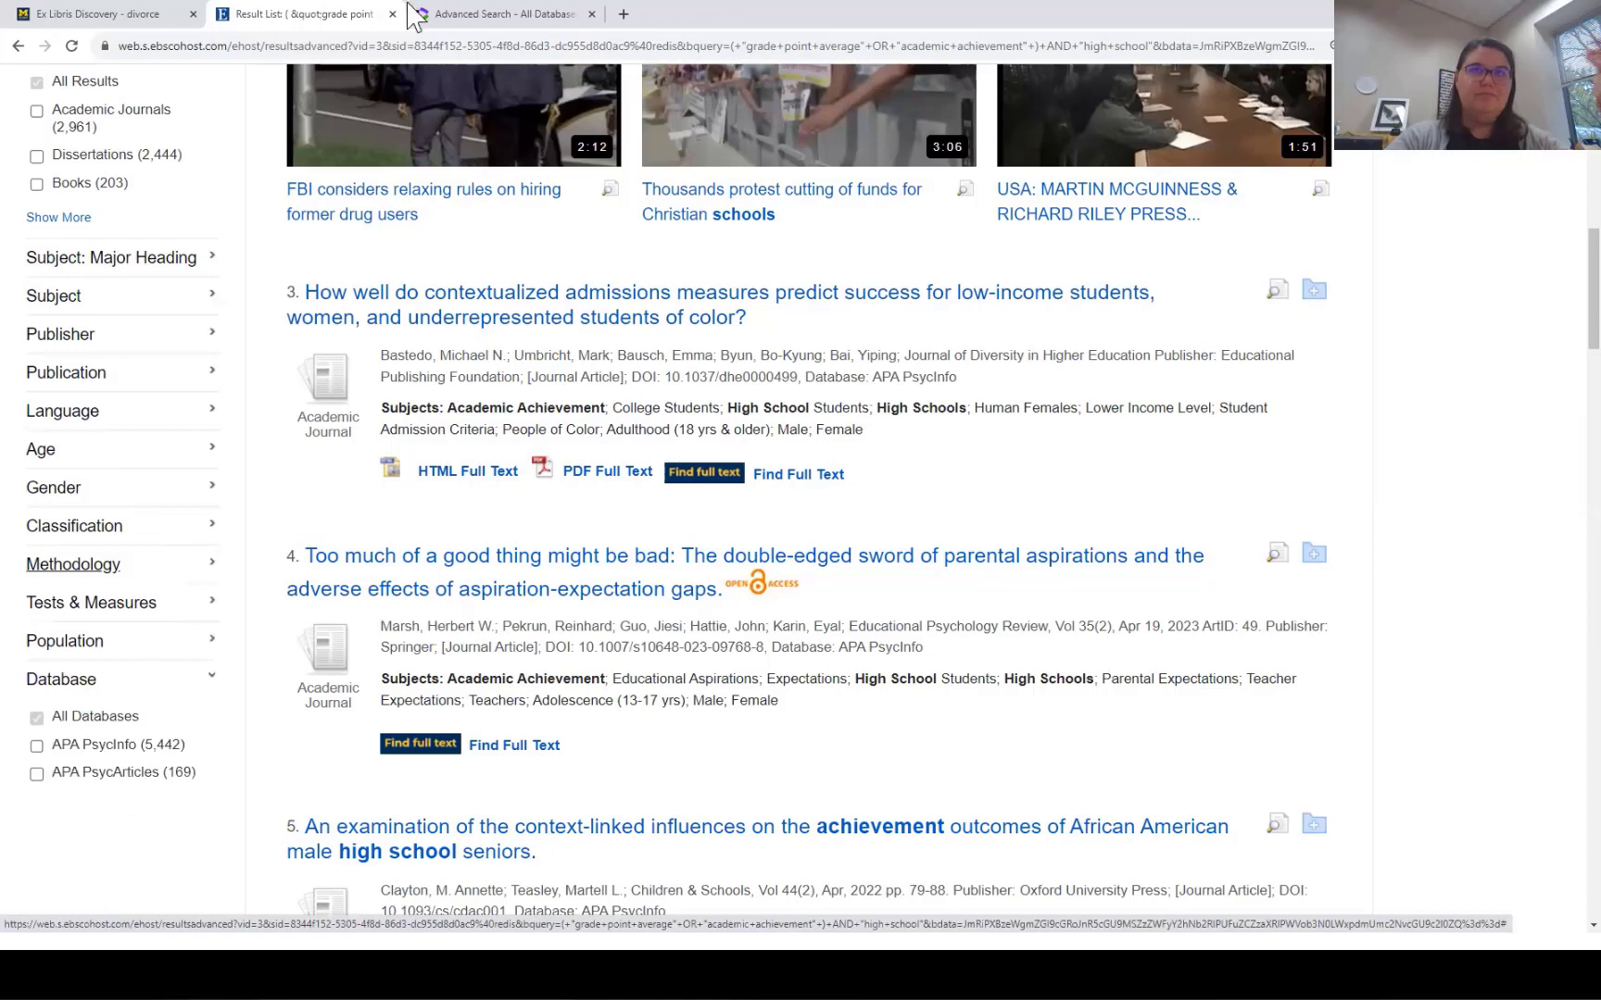
Switch to Web of Science, add the Topic terms "green roof" "united states" to the query and run the search.
left_click(472, 15)
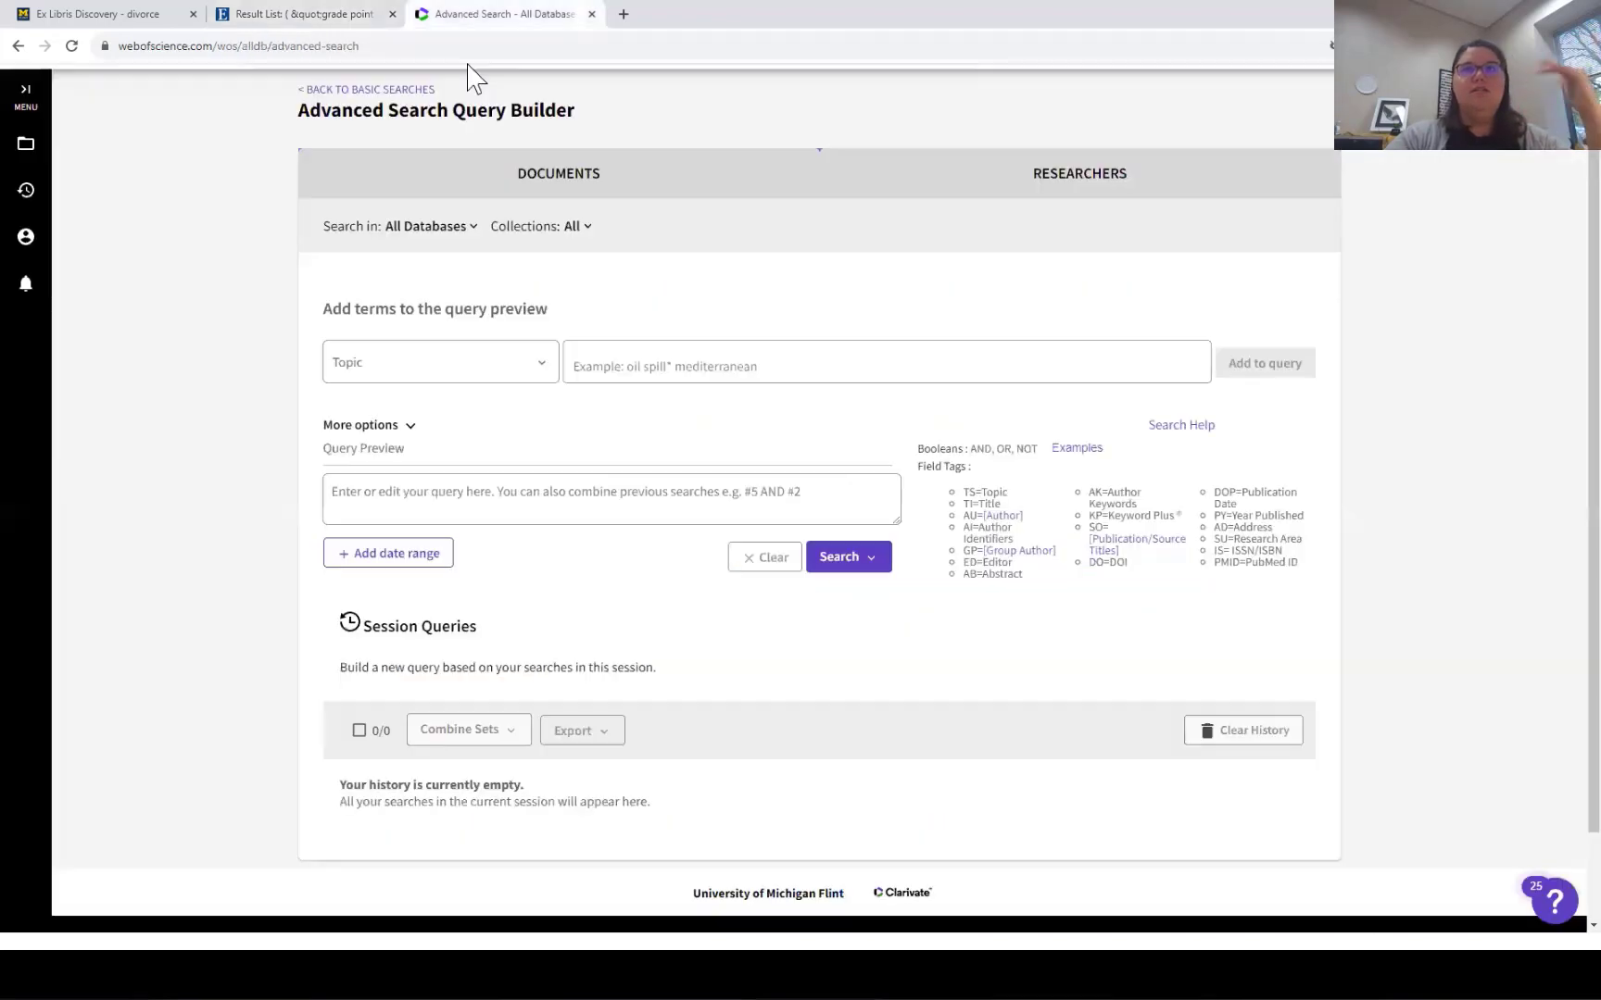
left_click(620, 370)
type("\"green roof*\" \"united states")
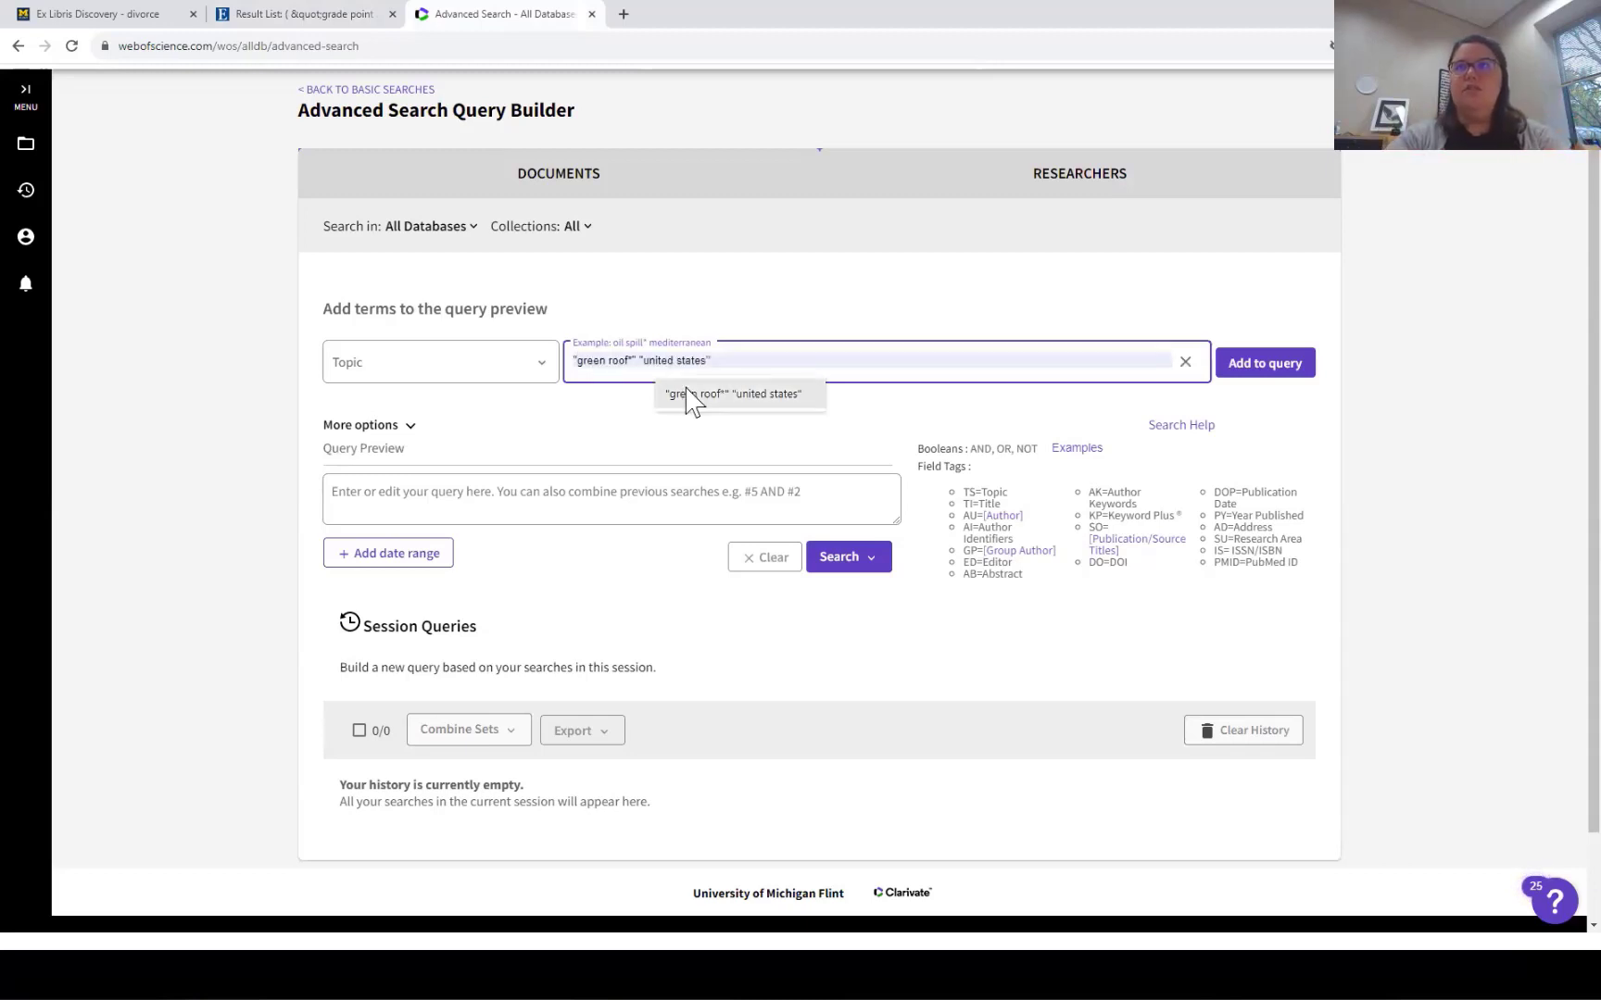
left_click(689, 395)
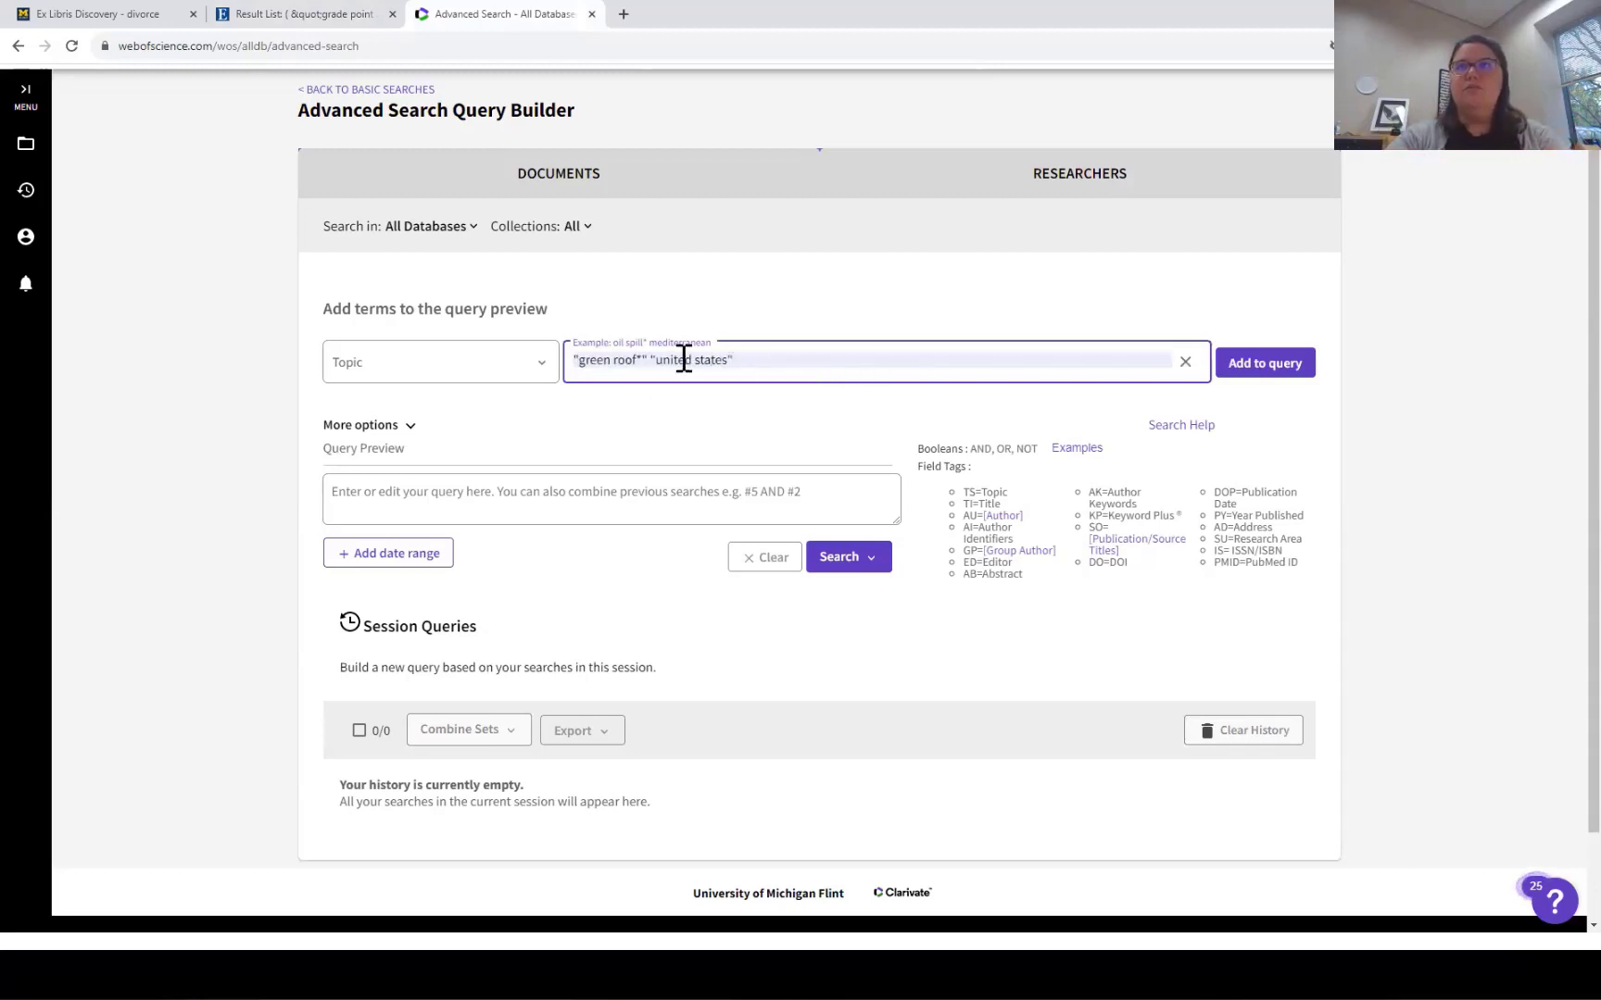
left_click(644, 361)
key("BackSpace")
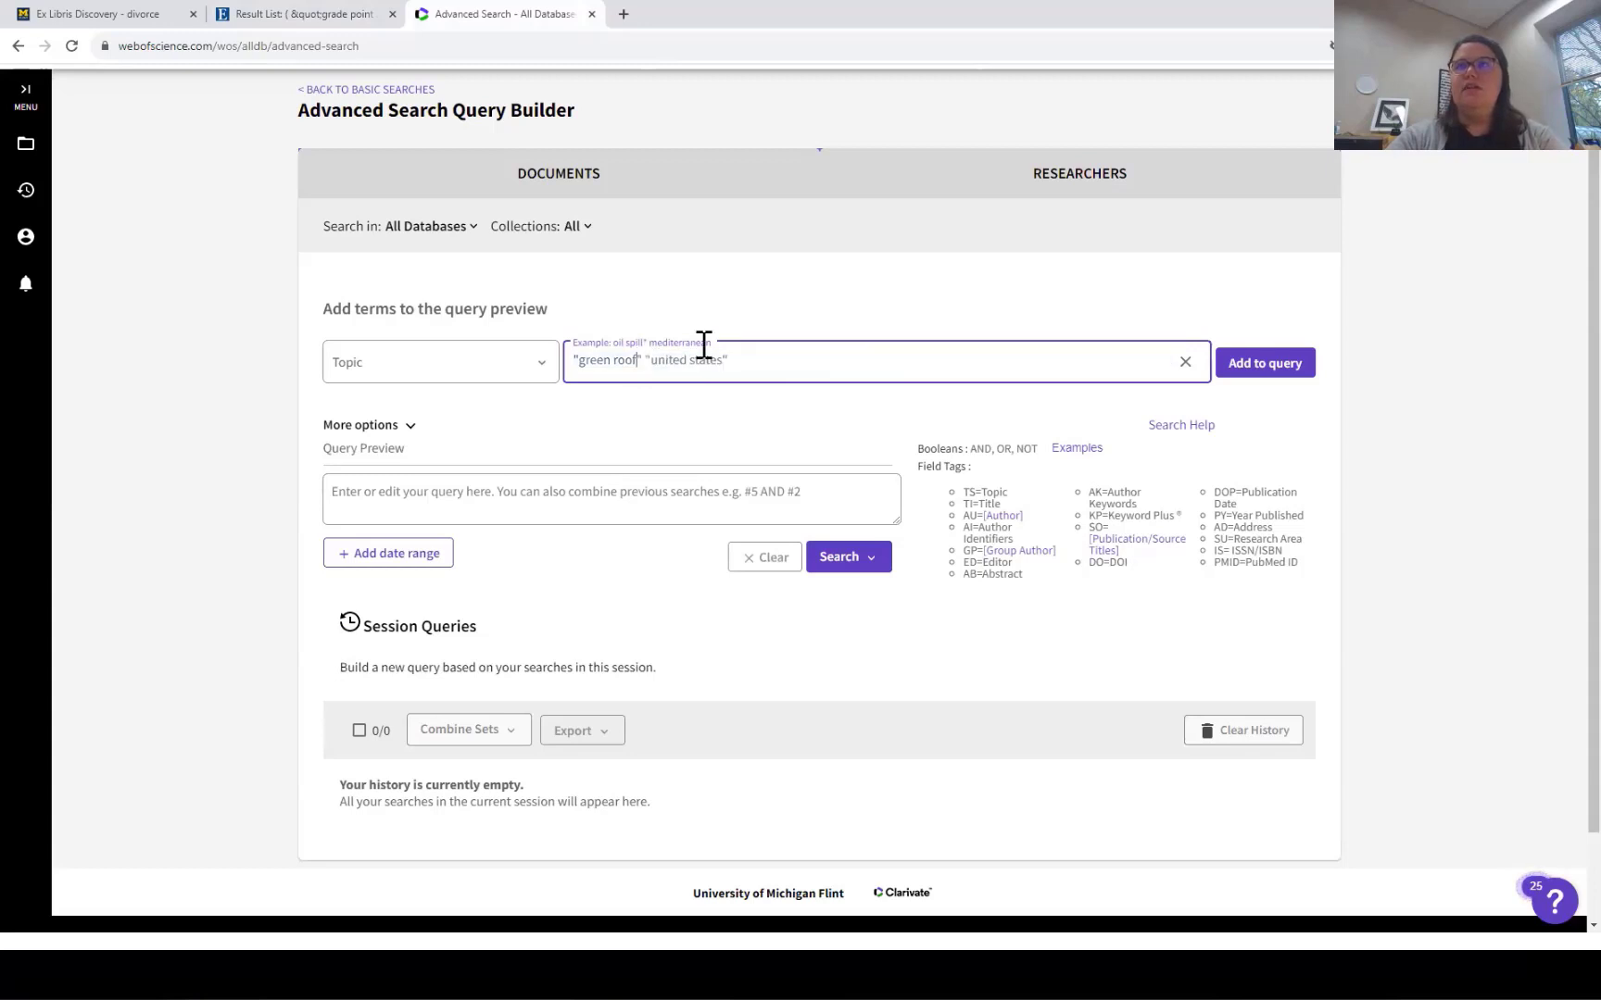
left_click(1280, 371)
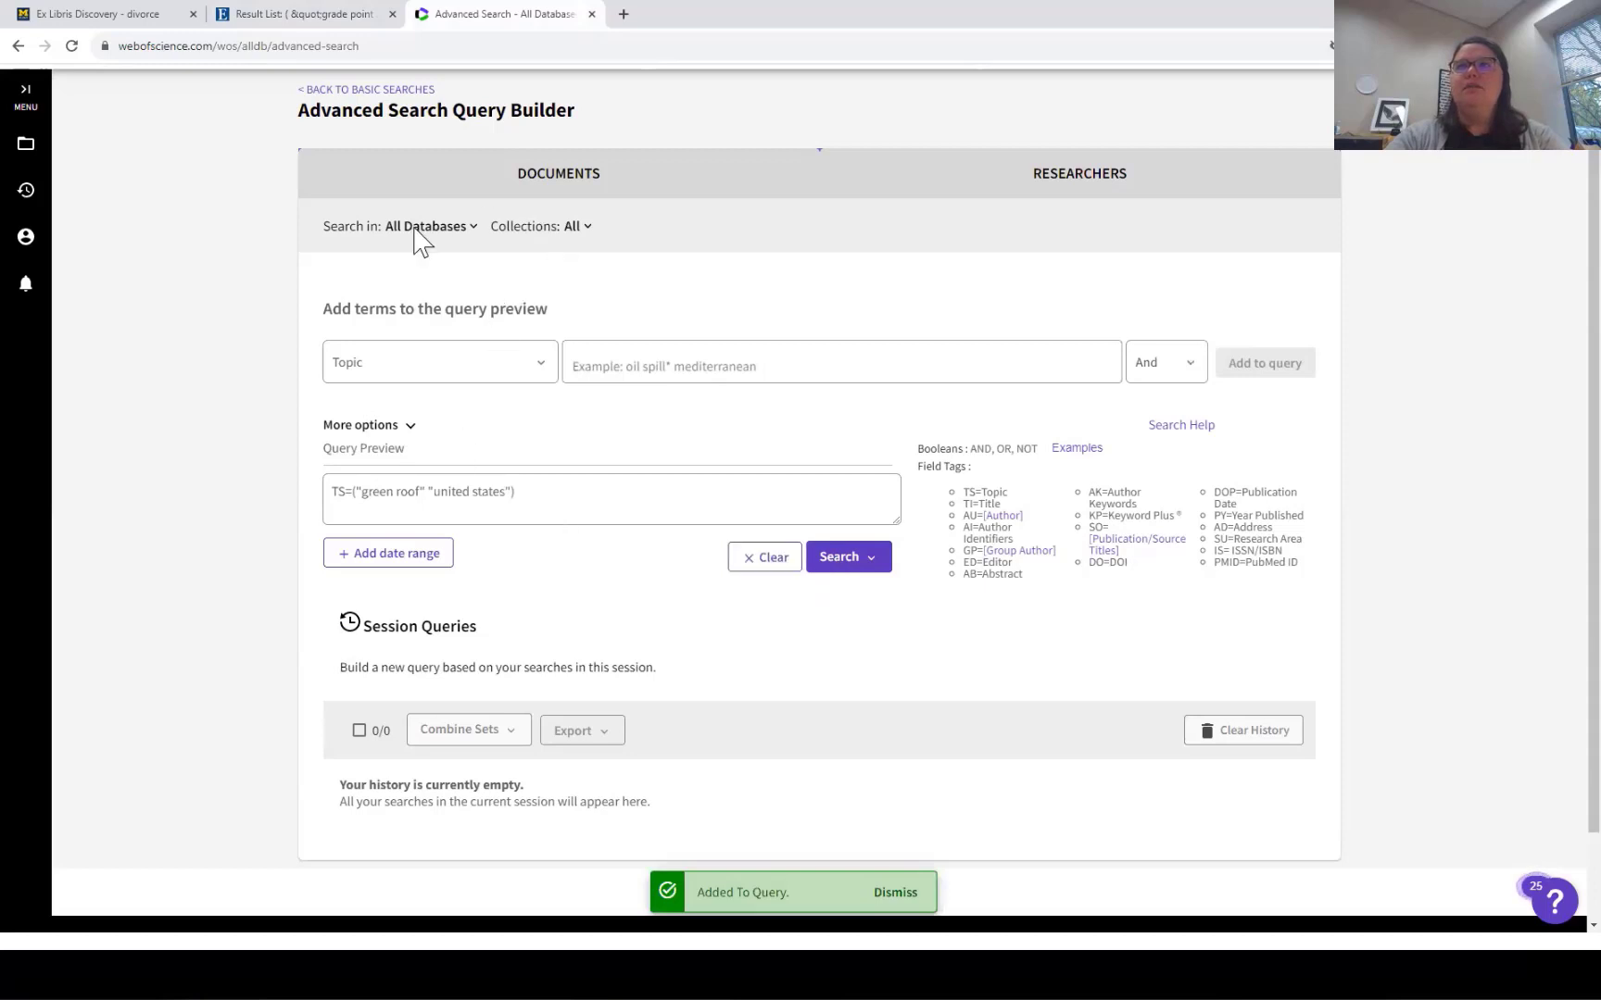
left_click(829, 558)
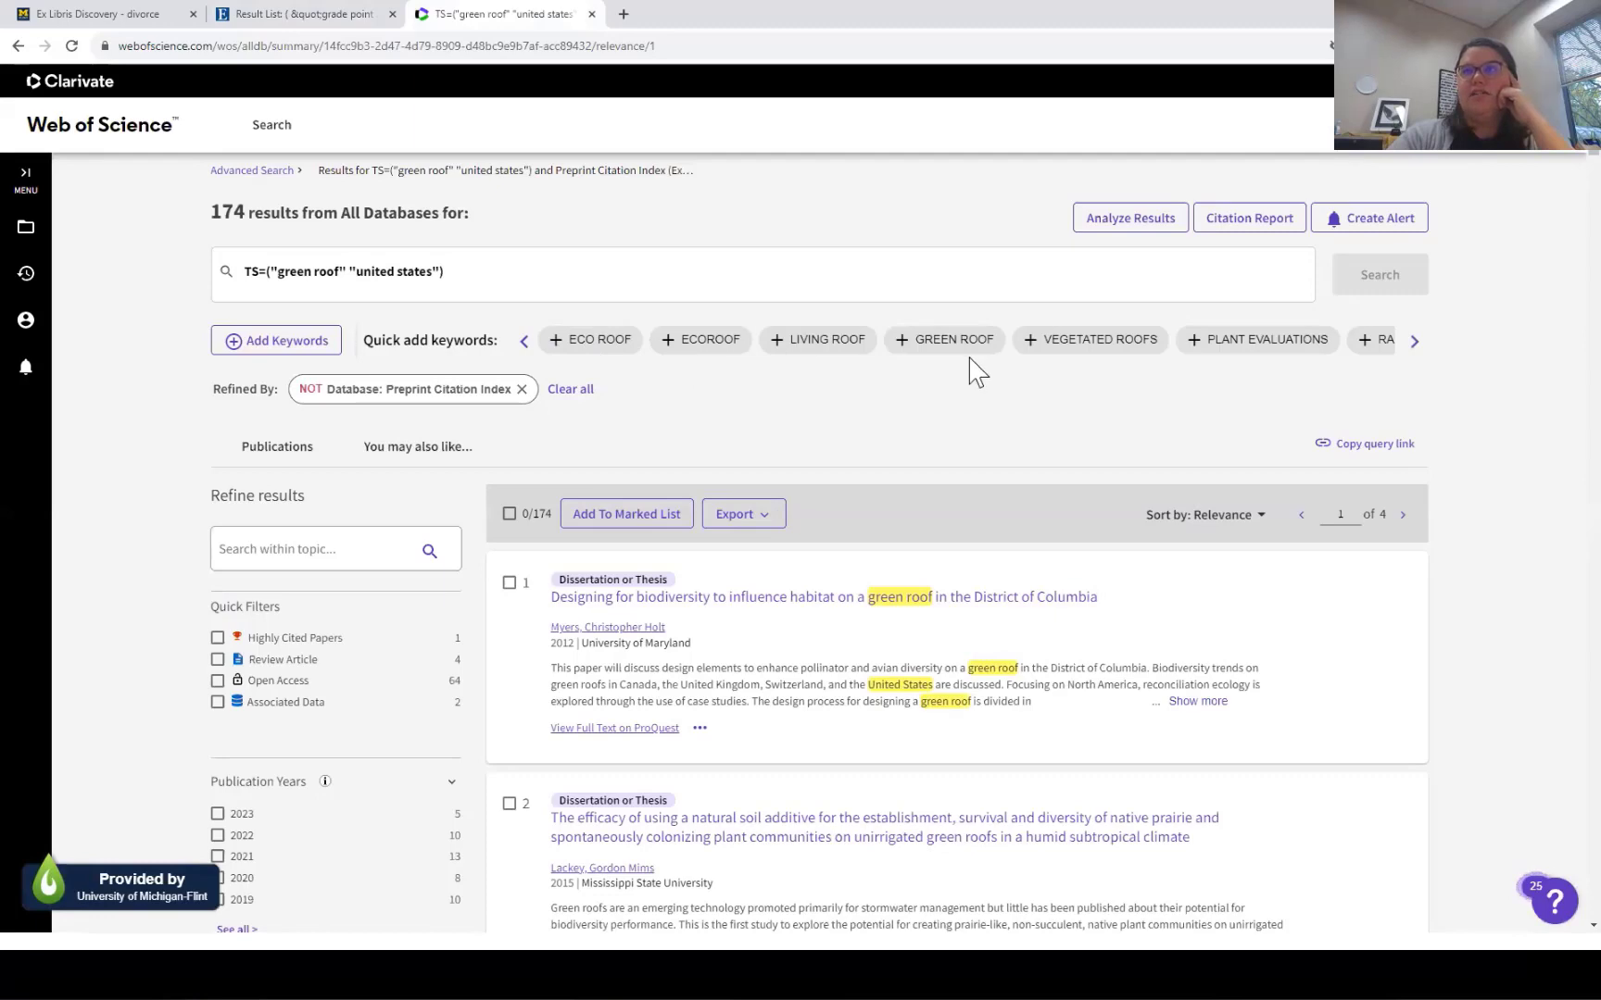
Examine the Web of Science refine options from quick filters to MeSH, including the Organisms choices, and return to the results' beginning.
scroll(109, 629, "down", 3)
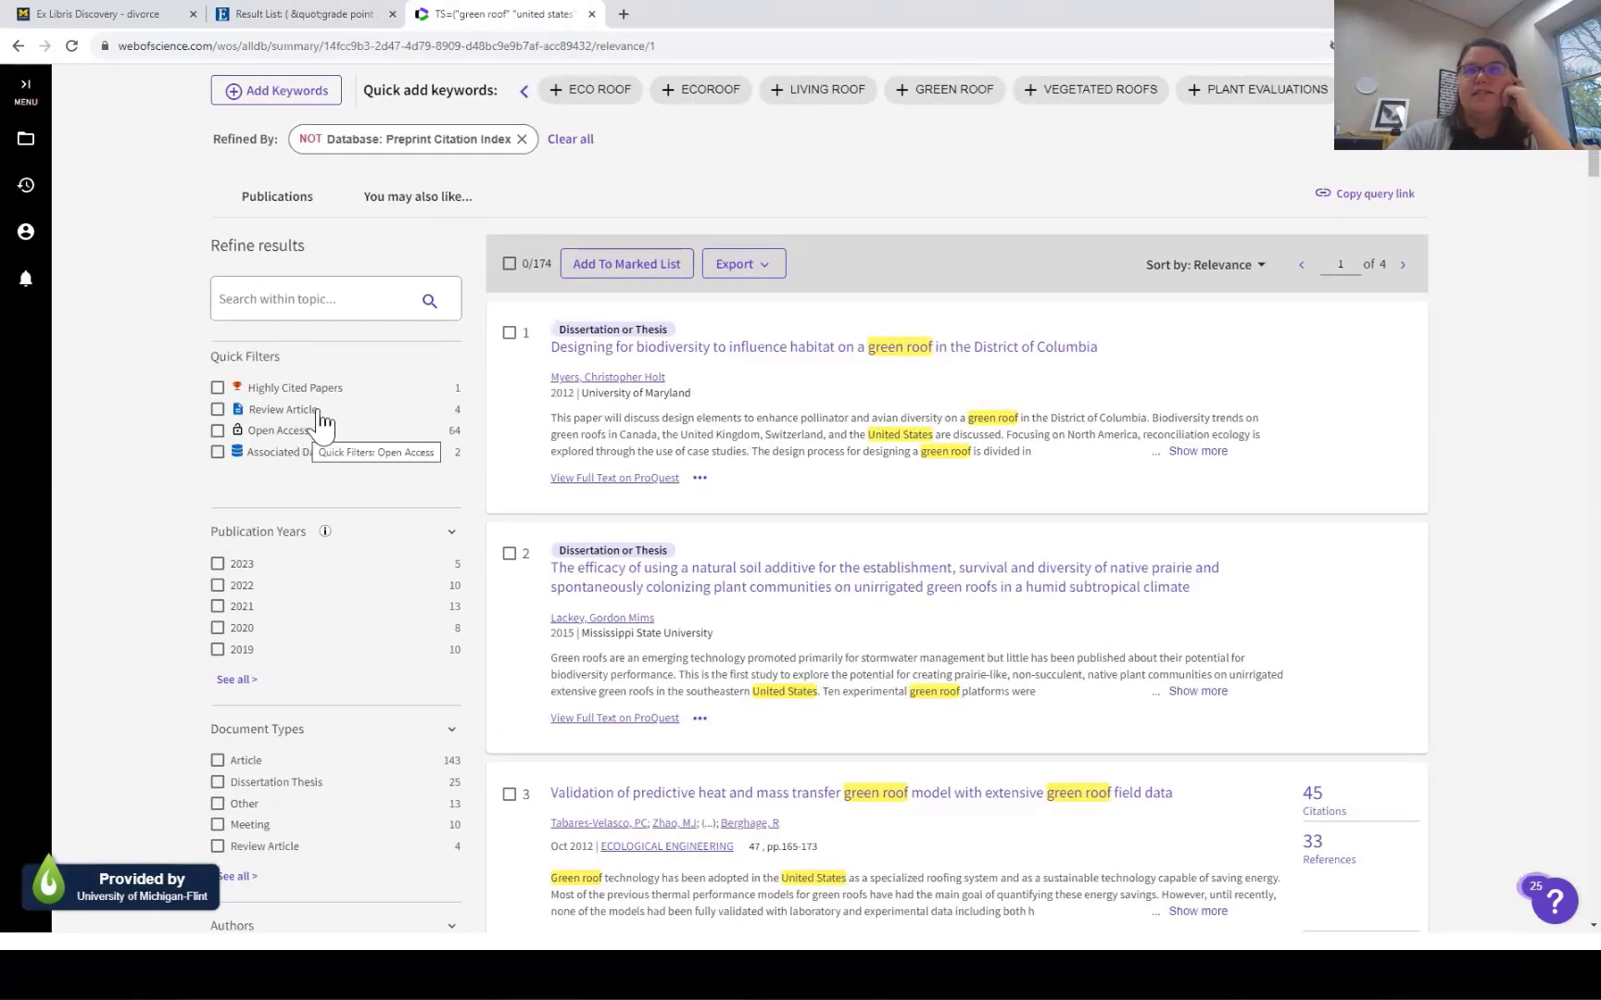
scroll(384, 602, "down", 2)
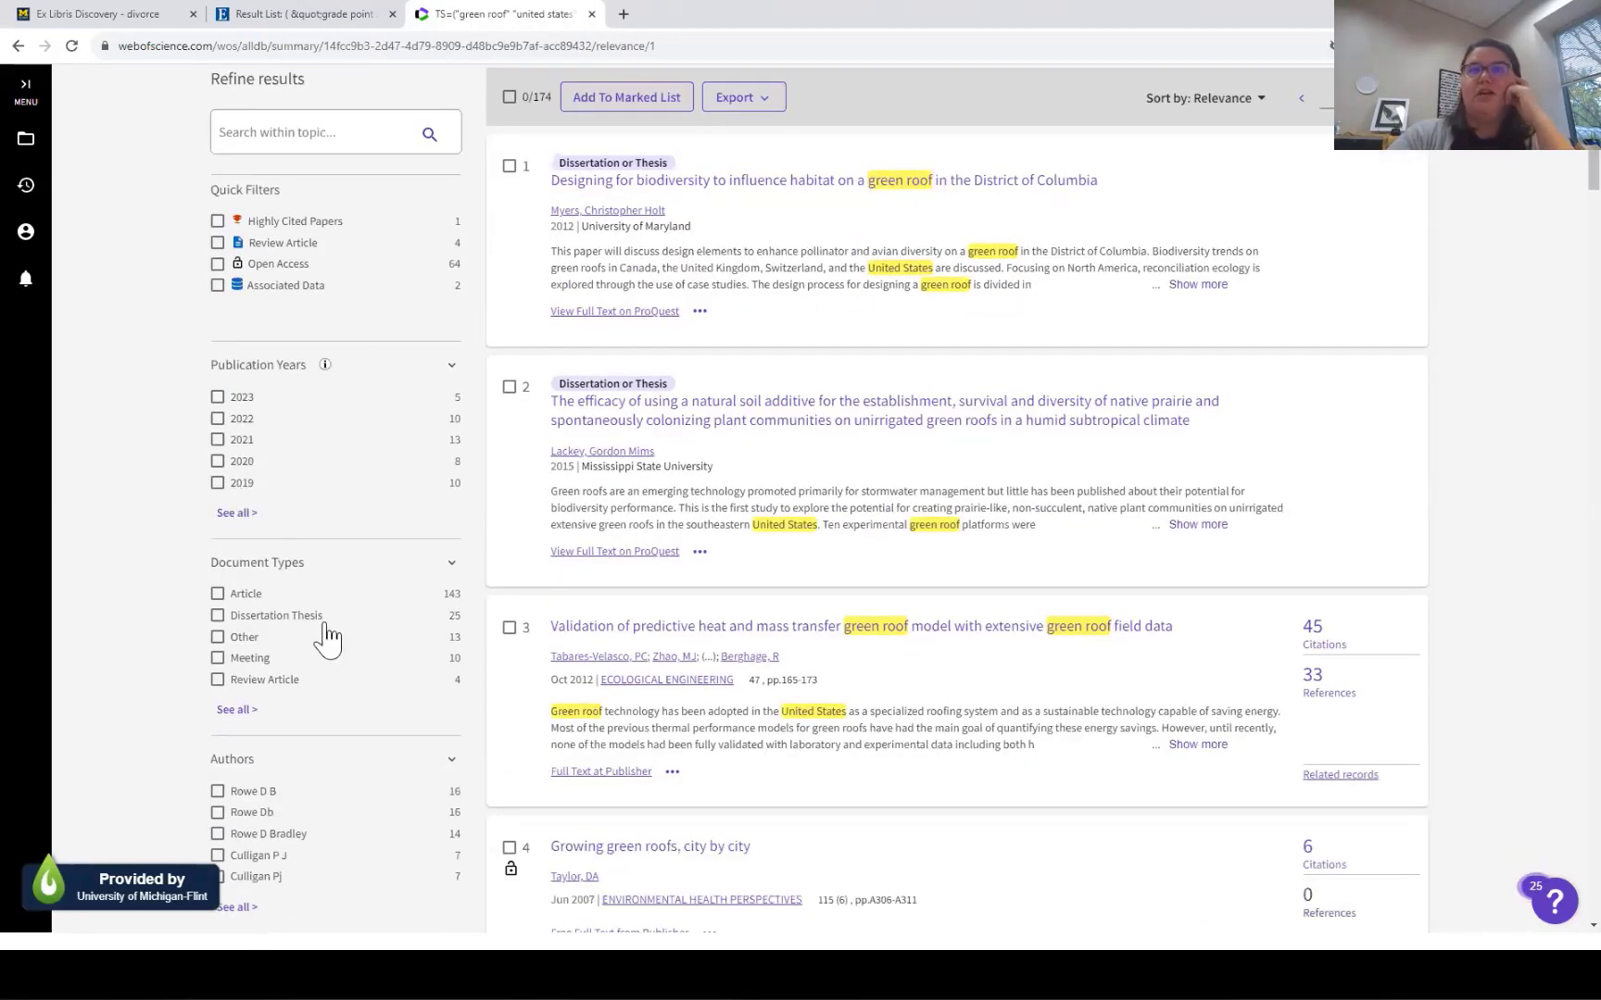
scroll(315, 611, "down", 2)
scroll(311, 622, "down", 8)
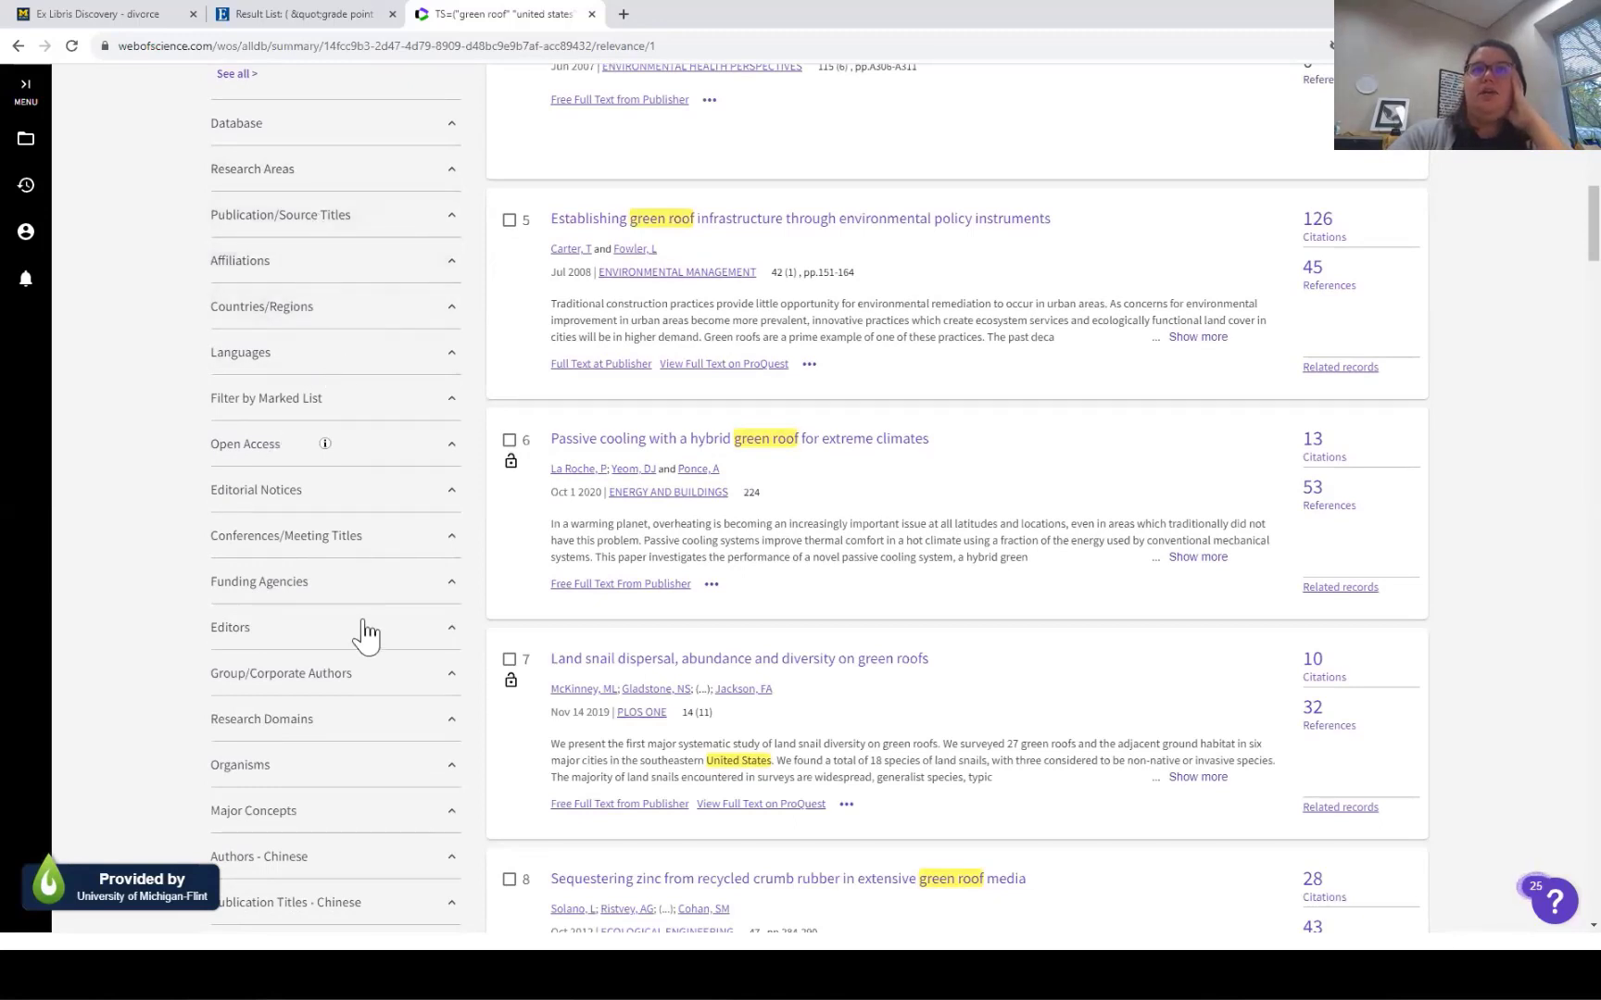
scroll(359, 636, "down", 3)
scroll(365, 636, "down", 1)
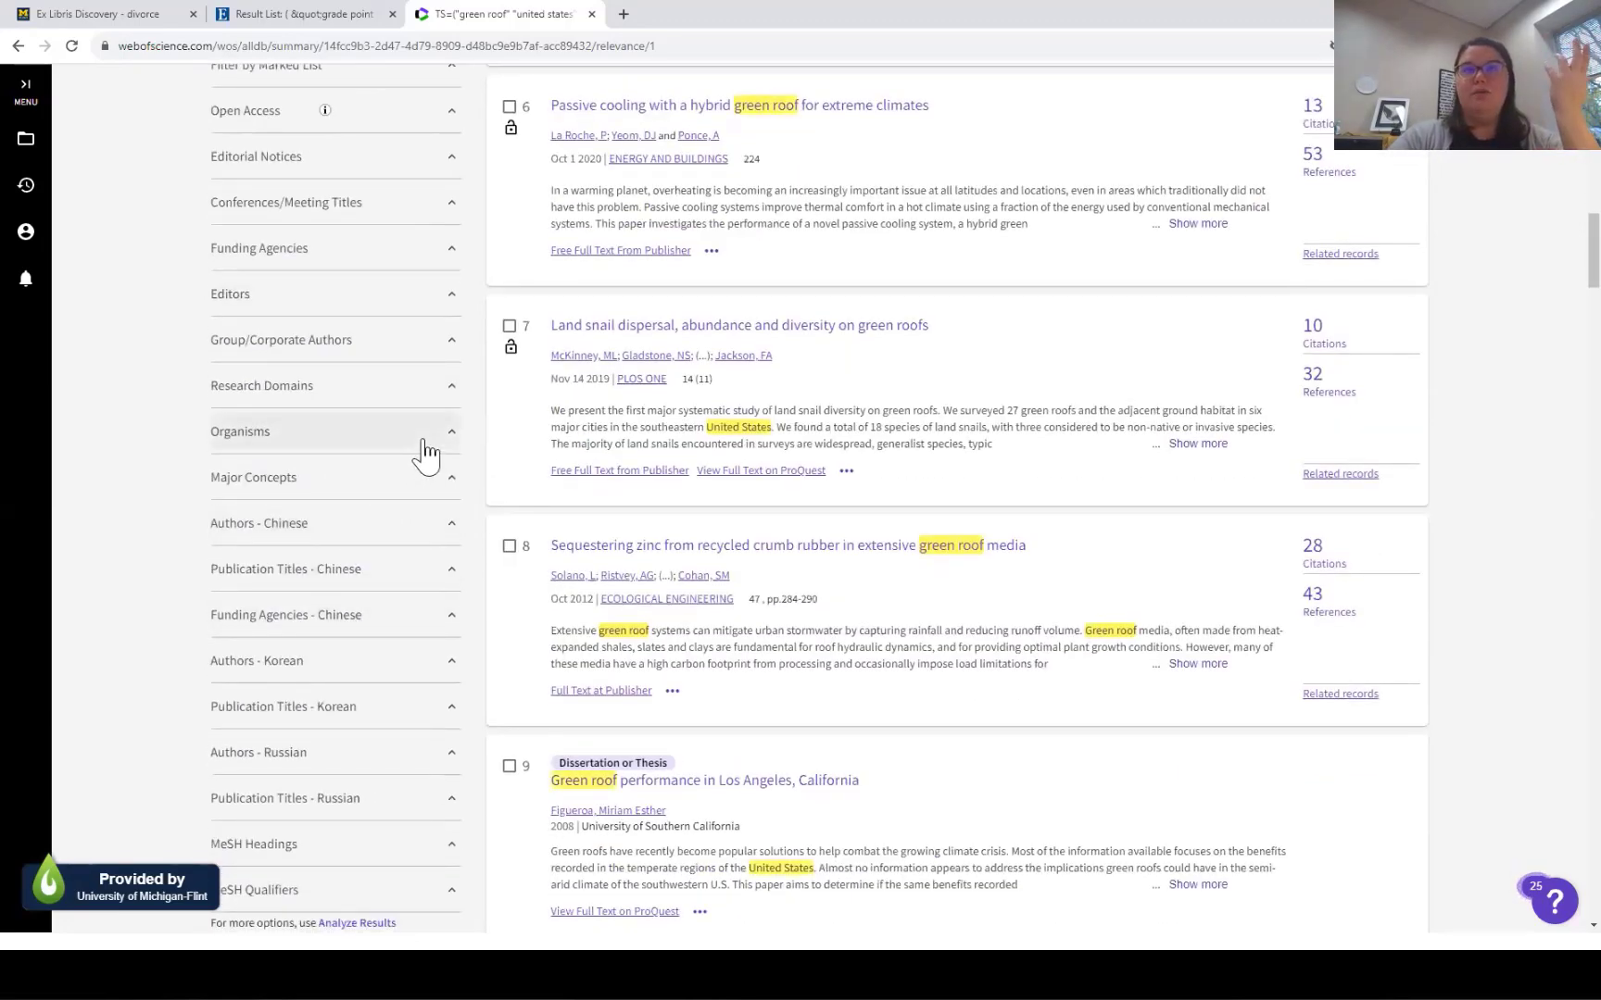
left_click(421, 449)
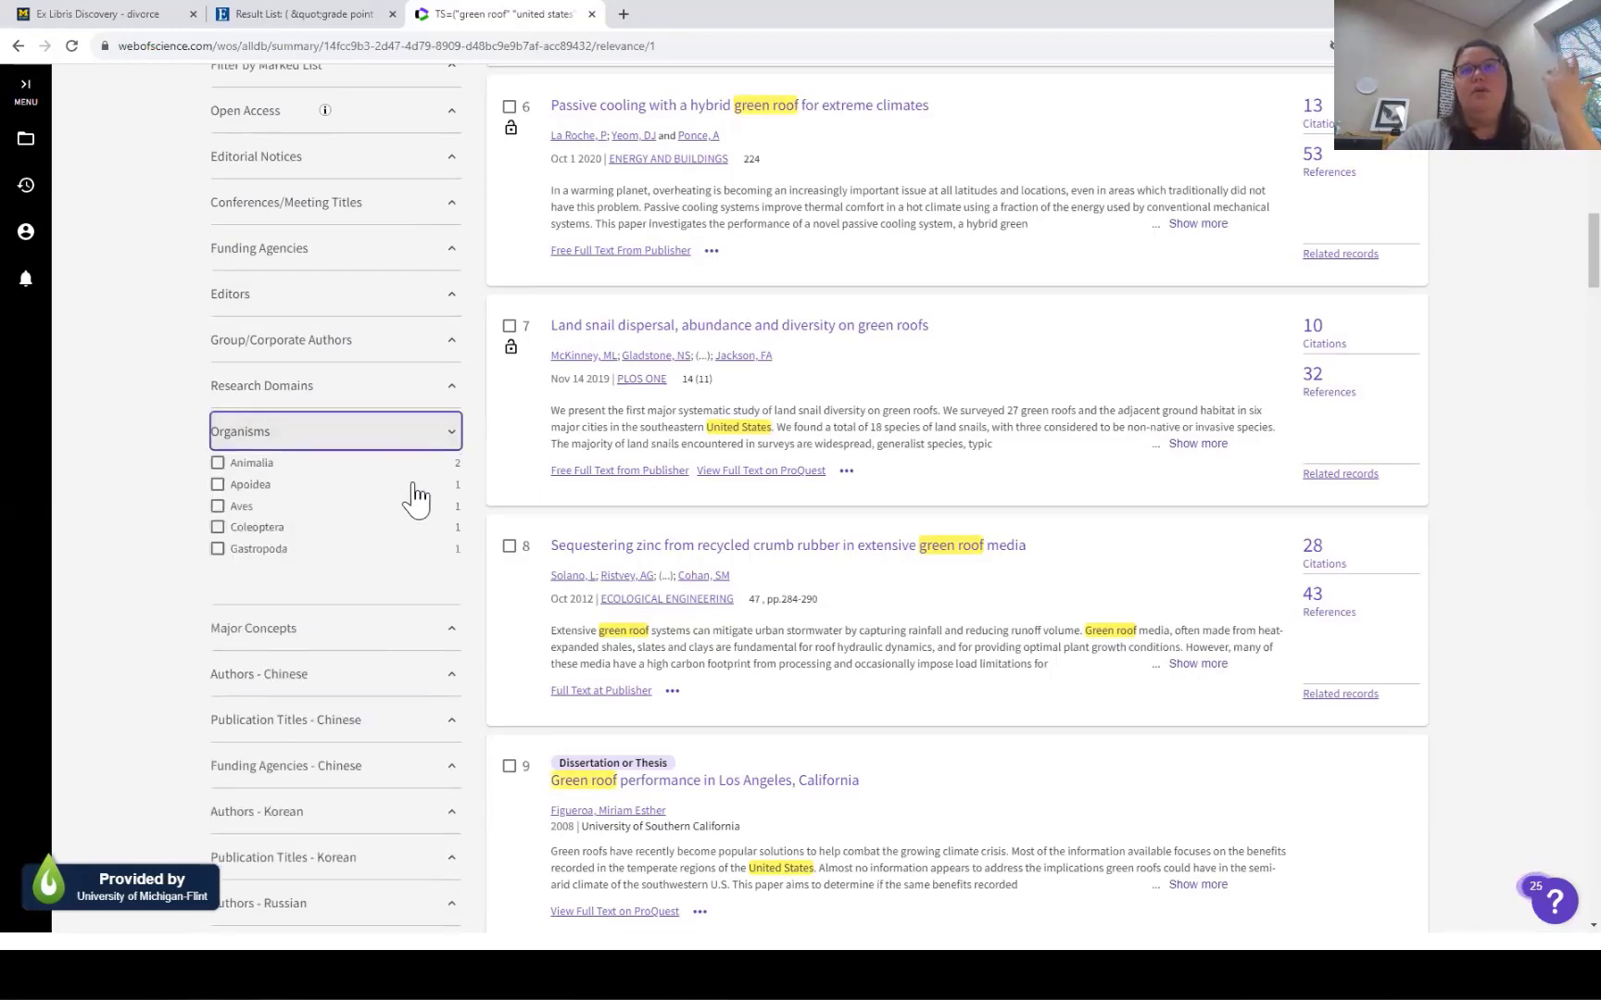
left_click(414, 435)
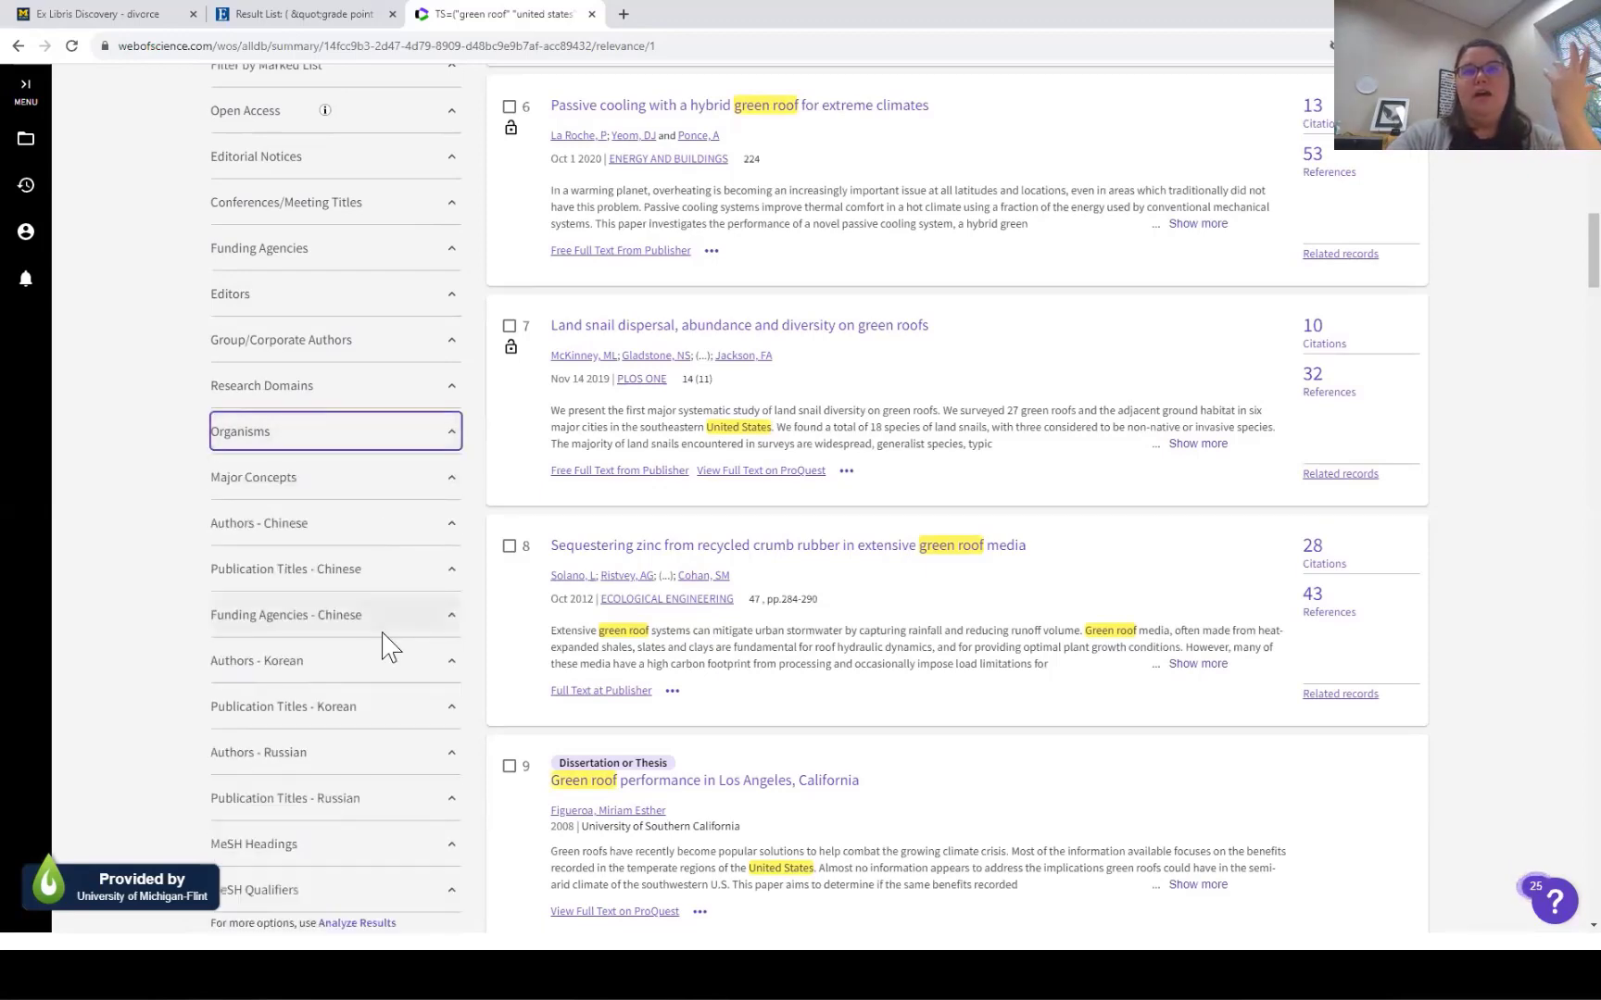
scroll(389, 645, "up", 15)
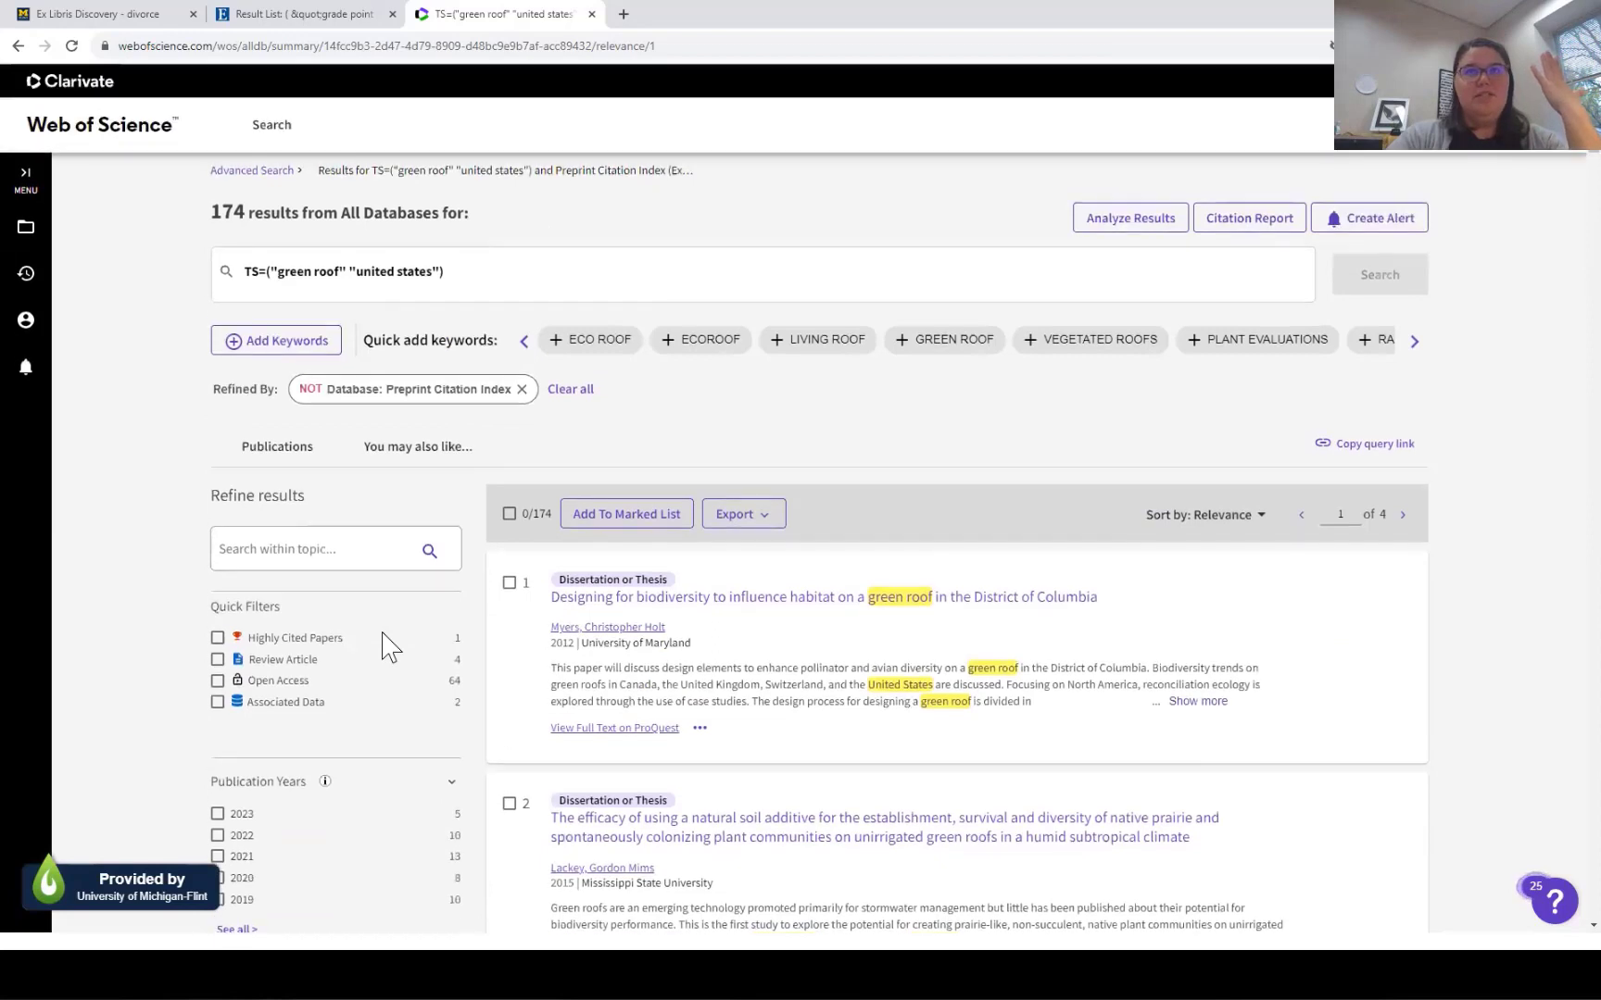